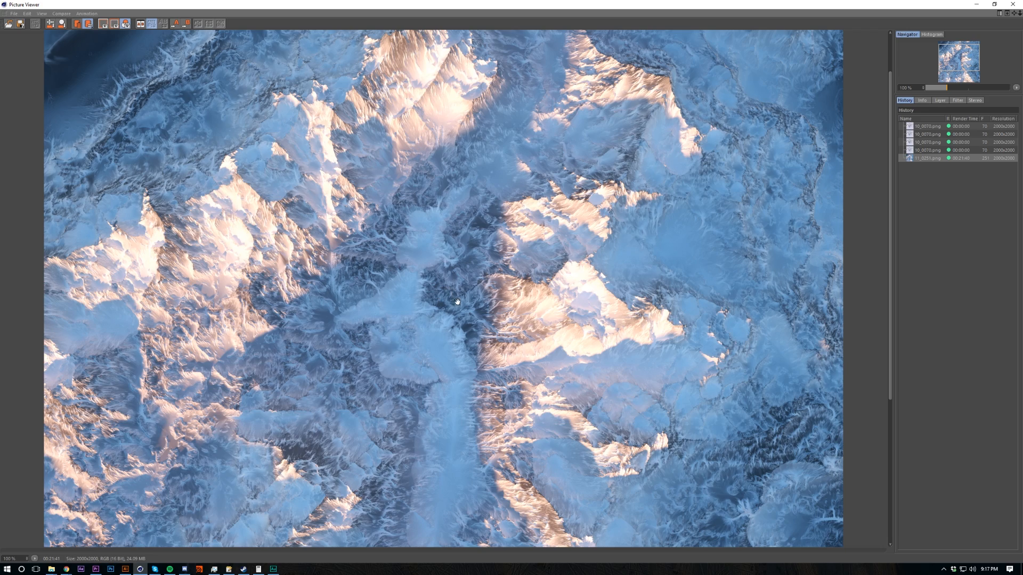
# Step: Examine the snowy mountain render across its full height in the Picture Viewer, and close the viewer
pyautogui.scroll(-5, 478, 325)
pyautogui.scroll(5, 586, 299)
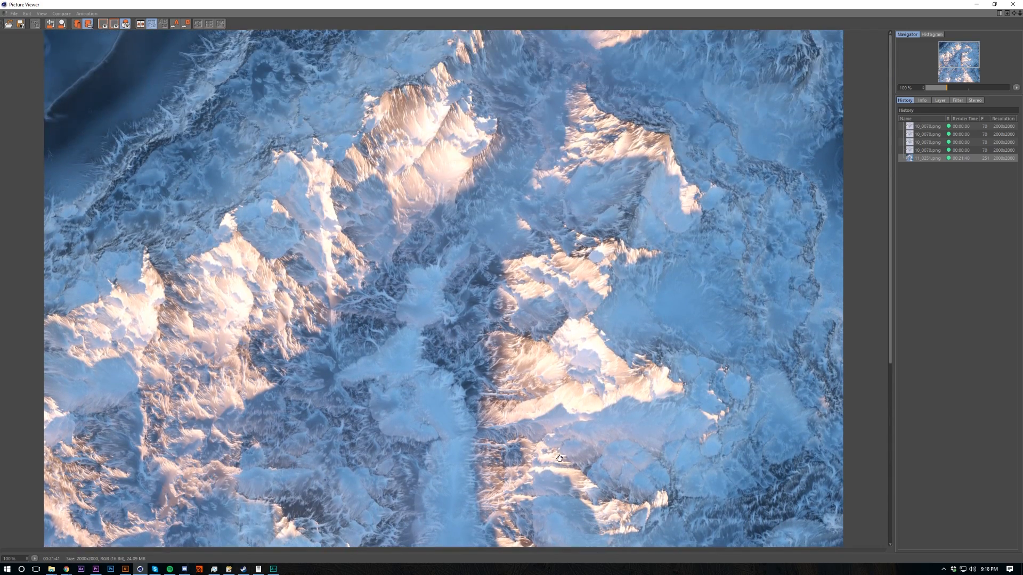
pyautogui.scroll(-5, 706, 270)
pyautogui.scroll(-3, 706, 270)
pyautogui.scroll(9, 716, 481)
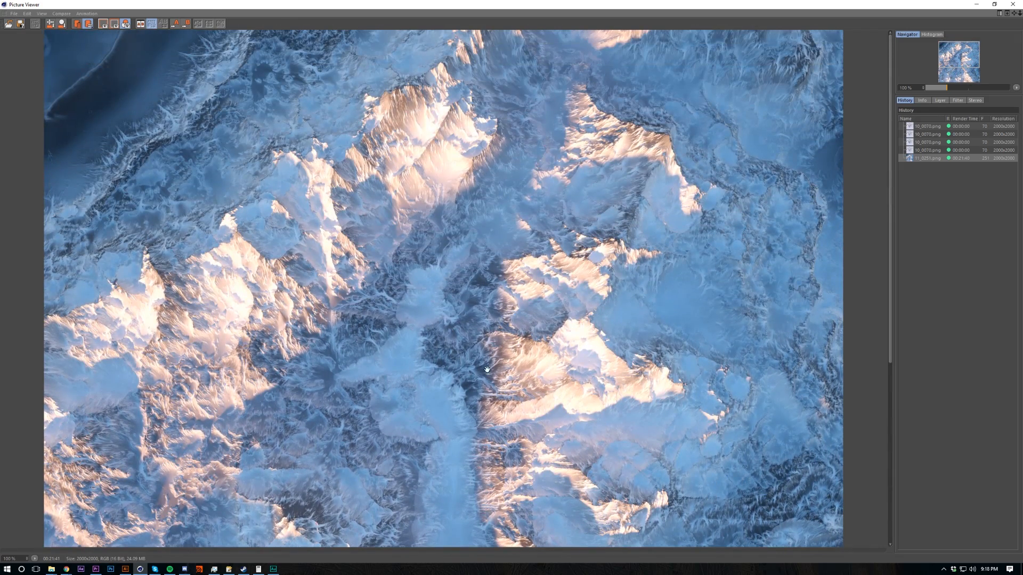
pyautogui.scroll(-4, 487, 370)
pyautogui.scroll(3, 586, 379)
pyautogui.scroll(3, 614, 384)
pyautogui.scroll(-1, 600, 501)
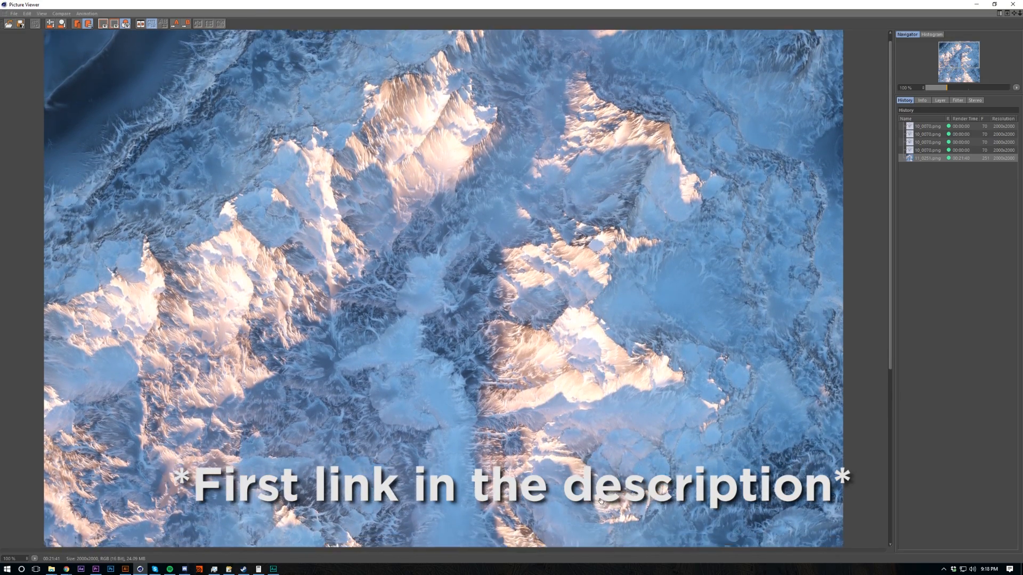
pyautogui.scroll(1, 601, 501)
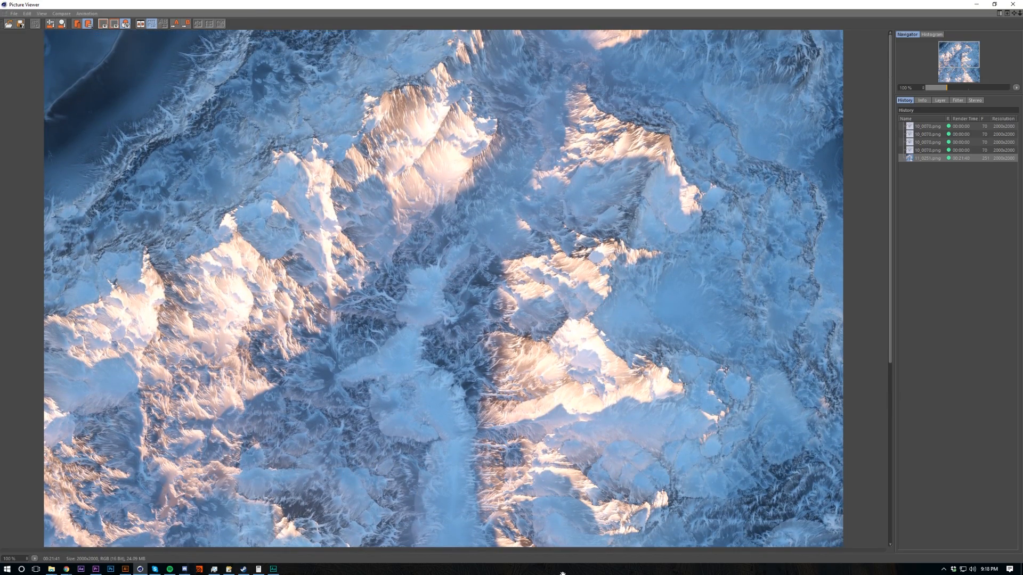
pyautogui.scroll(-5, 598, 516)
pyautogui.scroll(4, 597, 516)
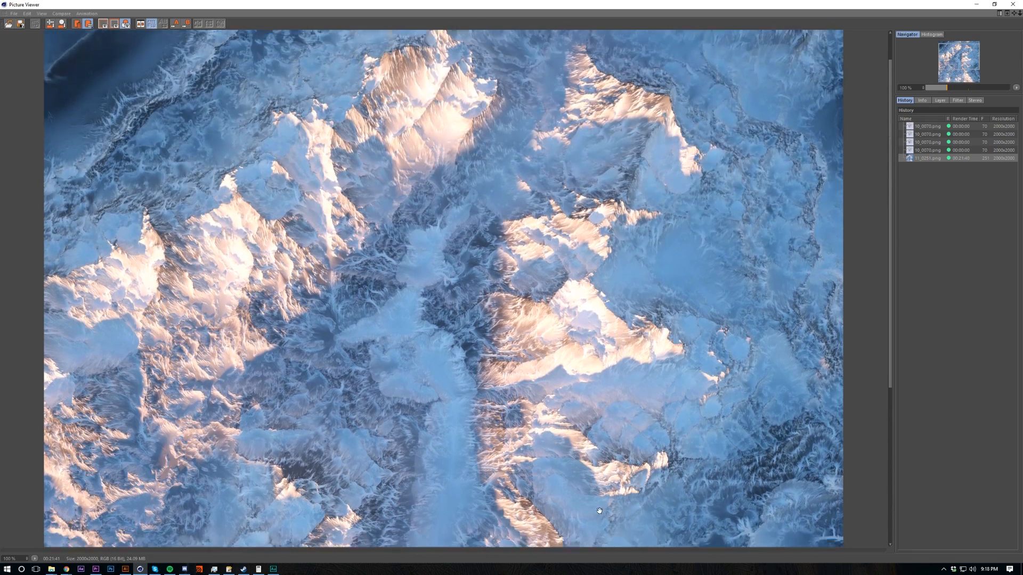
pyautogui.scroll(3, 597, 516)
pyautogui.scroll(-3, 586, 463)
pyautogui.scroll(1, 574, 413)
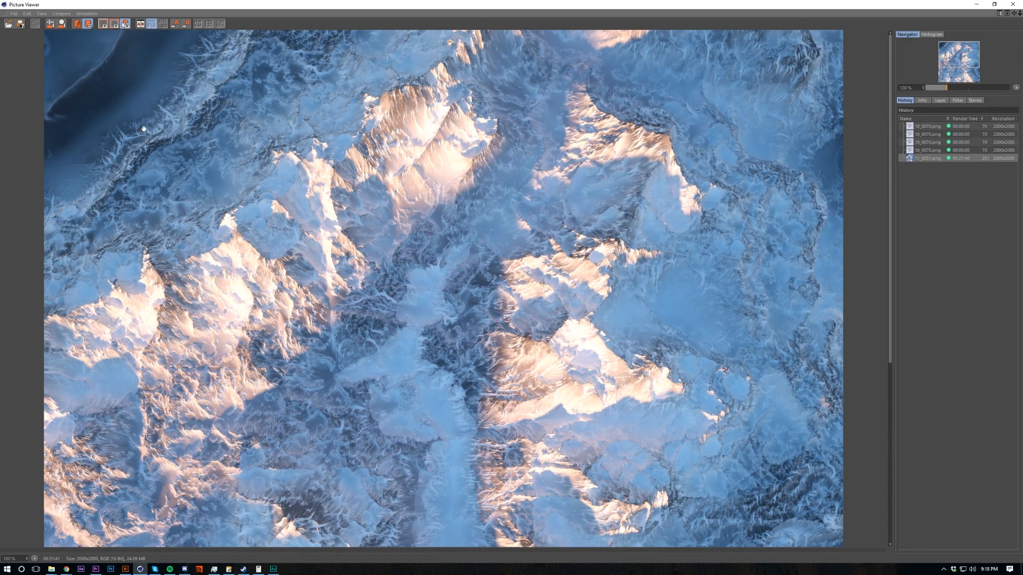
pyautogui.scroll(-5, 411, 165)
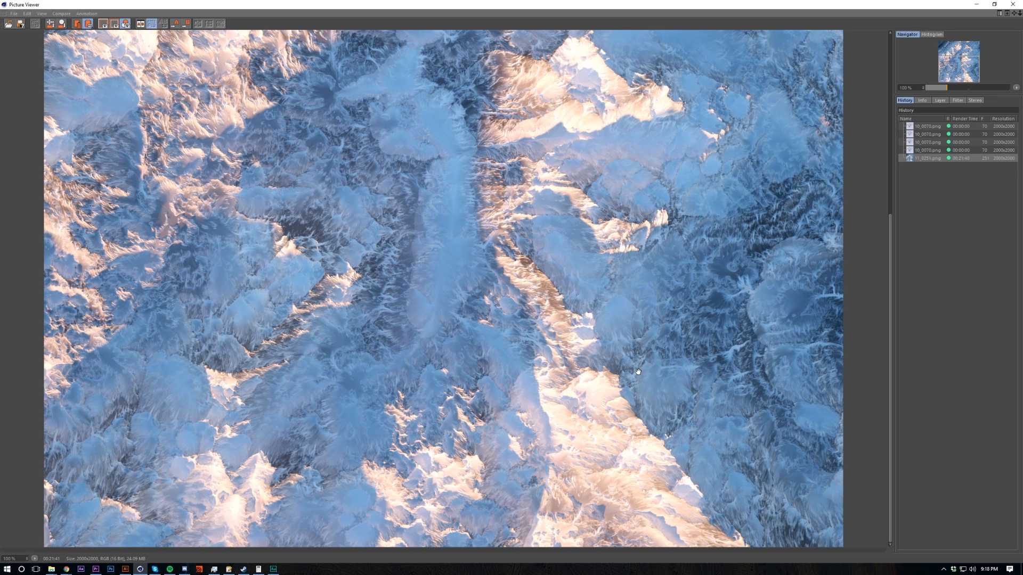
pyautogui.moveTo(409, 245); pyautogui.dragTo(512, 380)
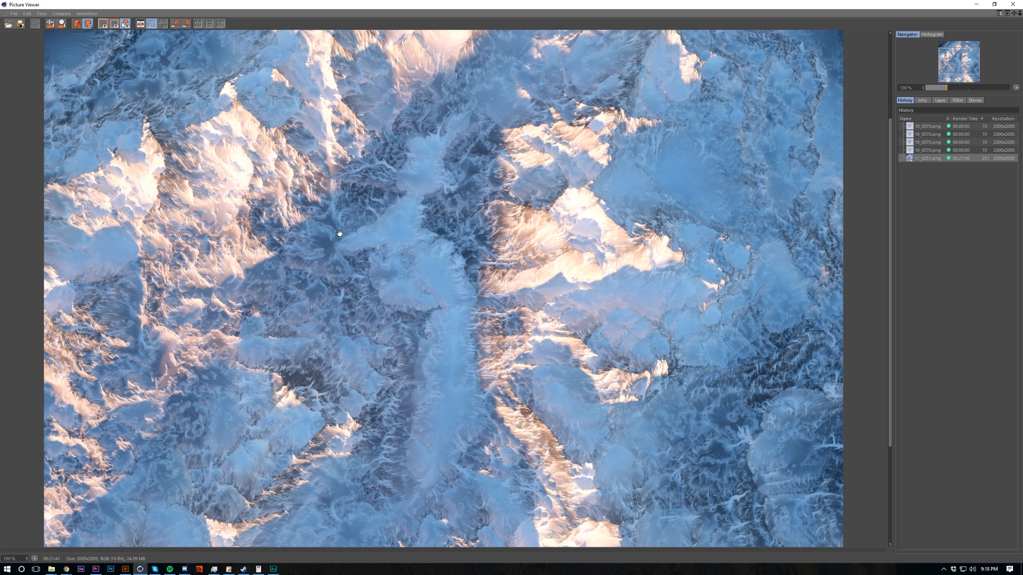
pyautogui.moveTo(311, 216); pyautogui.dragTo(520, 122)
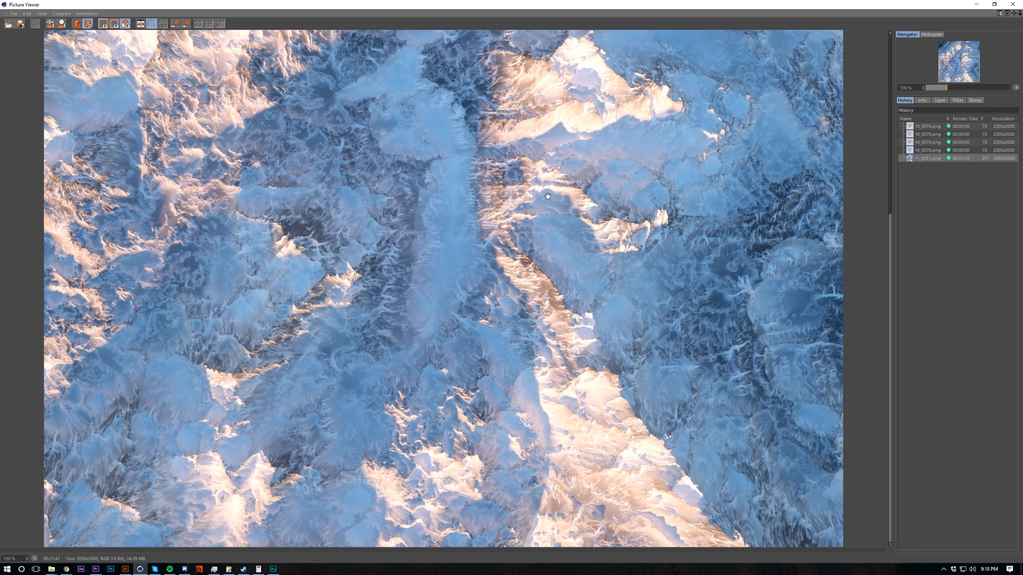
pyautogui.moveTo(614, 321); pyautogui.dragTo(619, 530)
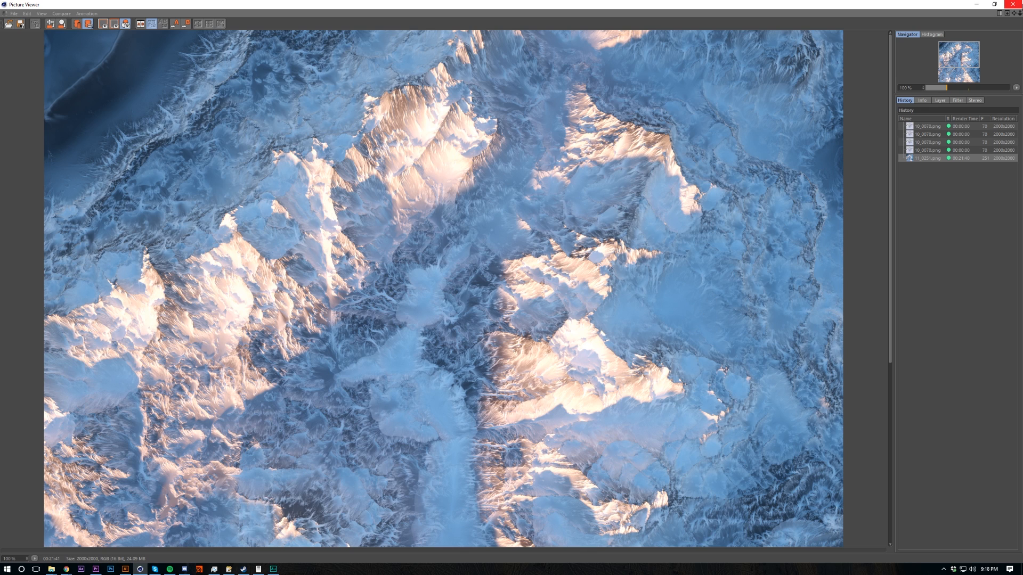
pyautogui.click(1013, 5)
# Step: Start a new empty scene and add a Plane primitive
pyautogui.moveTo(339, 157); pyautogui.dragTo(766, 263)
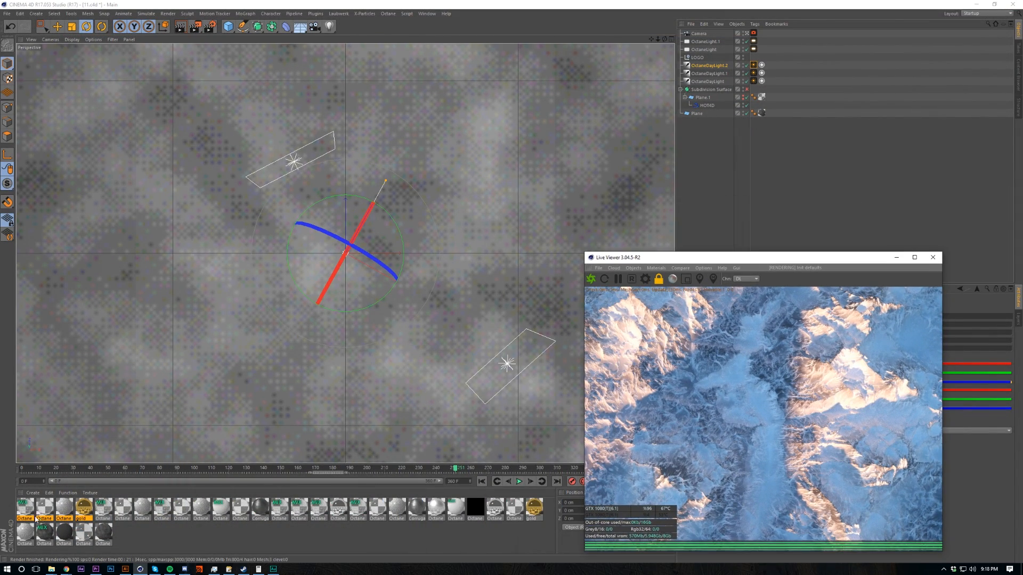
pyautogui.keyDown('alt'); pyautogui.moveTo(386, 333); pyautogui.dragTo(373, 251); pyautogui.keyUp('alt')
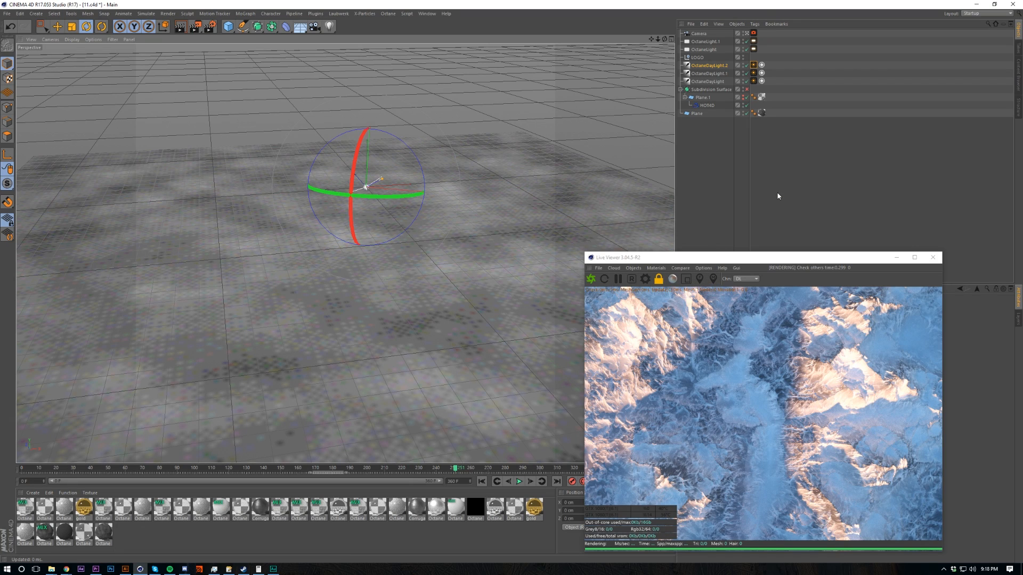
pyautogui.hotkey('ctrl', 'n')
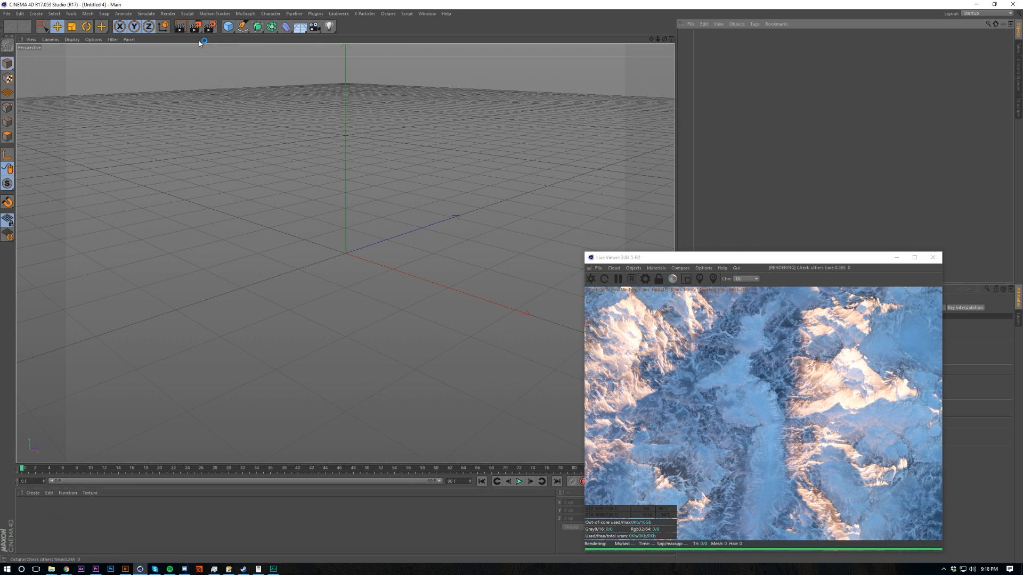
pyautogui.click(228, 26)
pyautogui.click(228, 26)
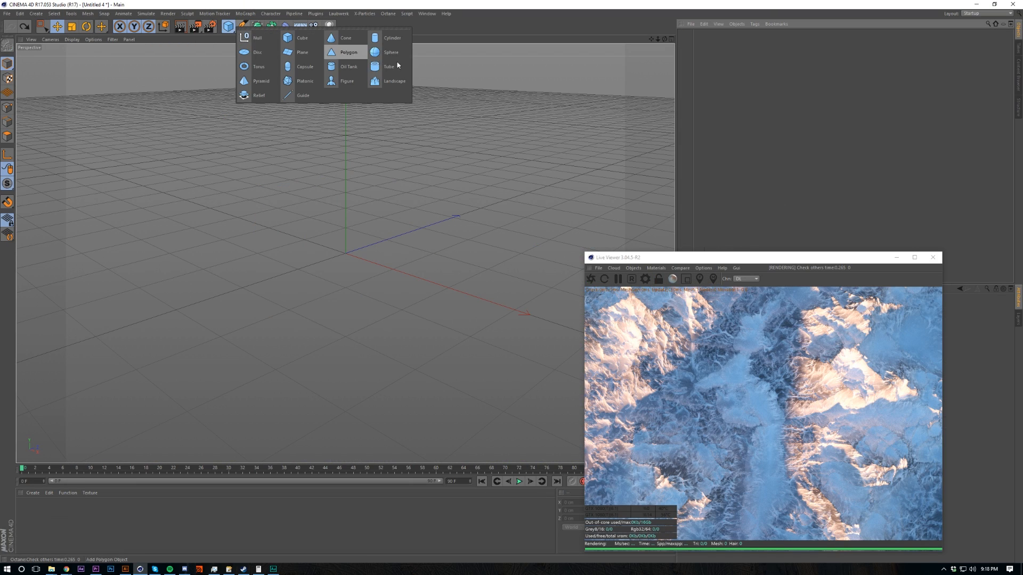
pyautogui.click(302, 53)
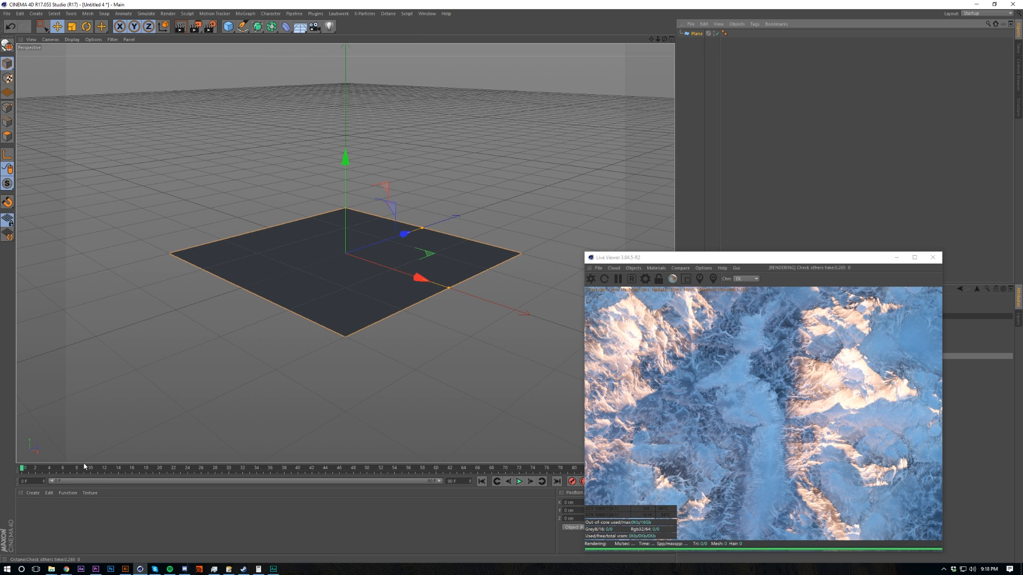
# Step: Create a new Octane Material and apply it to the plane
pyautogui.click(32, 492)
pyautogui.moveTo(80, 436)
pyautogui.moveTo(153, 424)
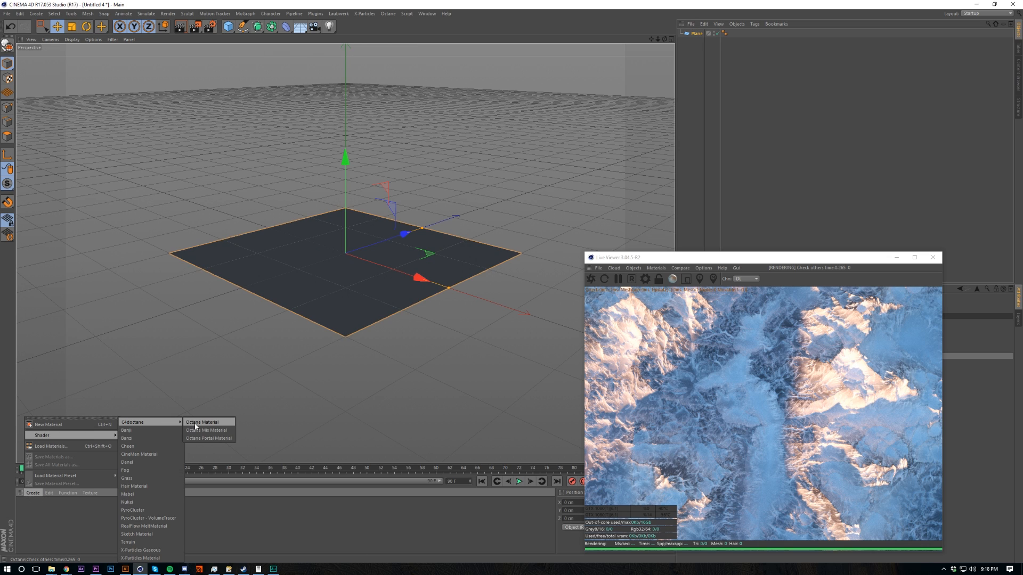
pyautogui.click(199, 427)
pyautogui.moveTo(278, 268); pyautogui.dragTo(278, 268)
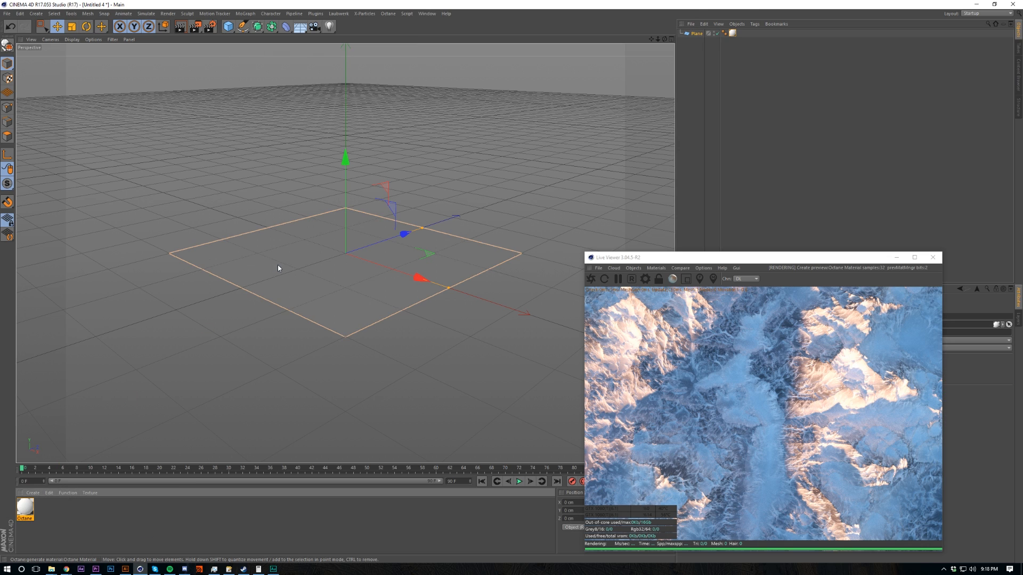
# Step: Create an Octane Mix Material to inspect its displacement channel, and delete it again
pyautogui.doubleClick(25, 506)
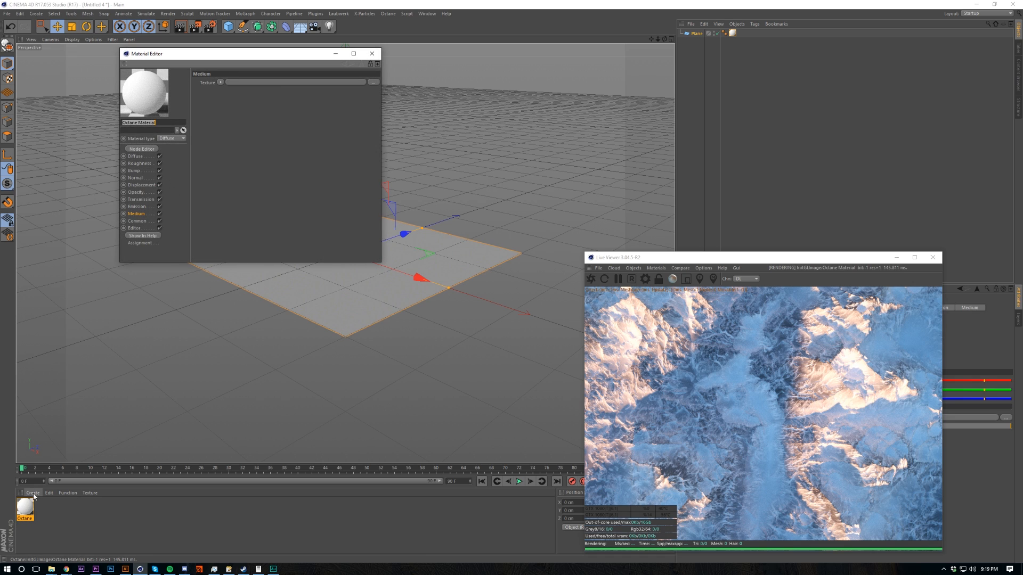
pyautogui.click(28, 513)
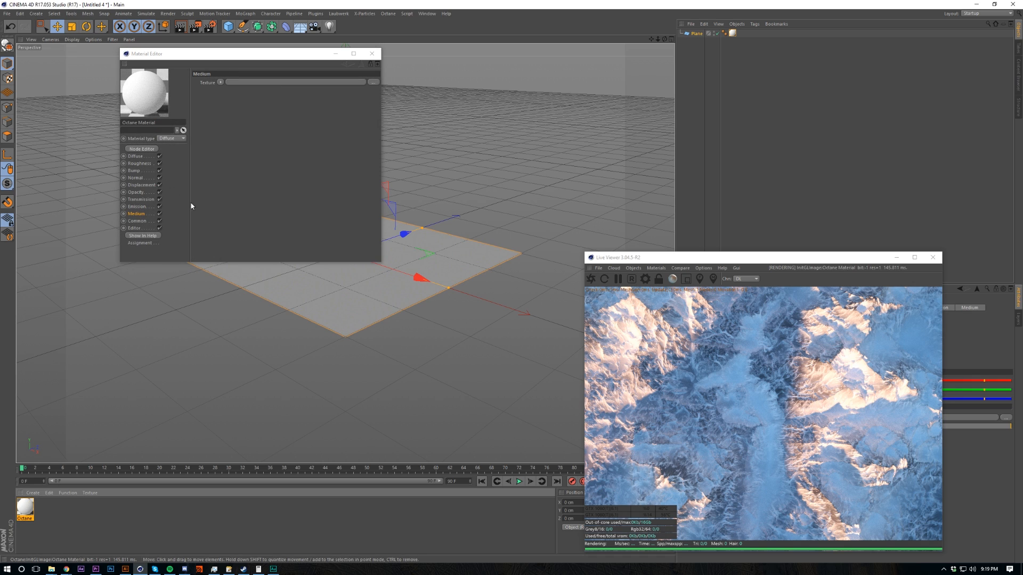
pyautogui.click(34, 493)
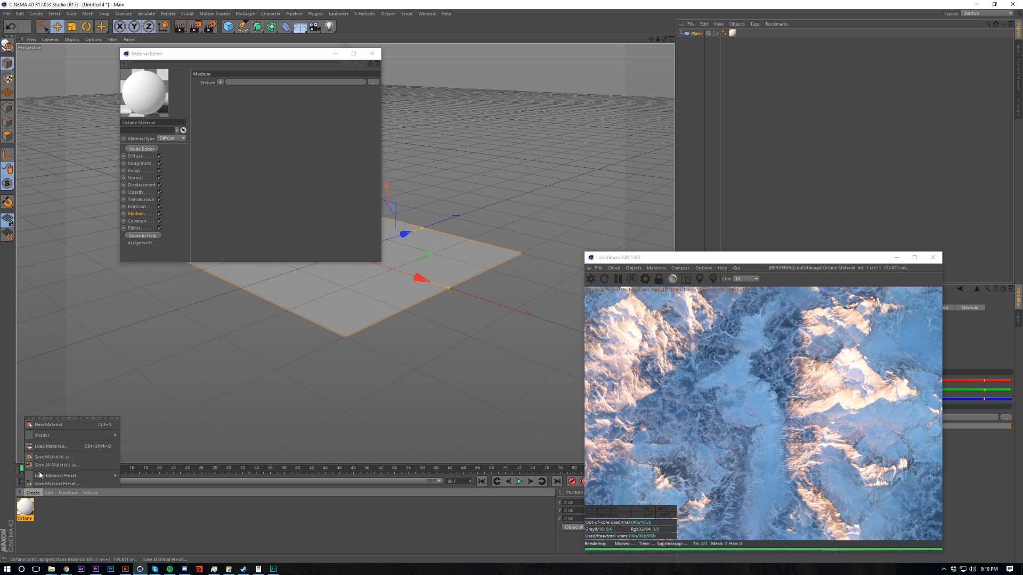
pyautogui.moveTo(69, 435)
pyautogui.moveTo(149, 422)
pyautogui.click(206, 430)
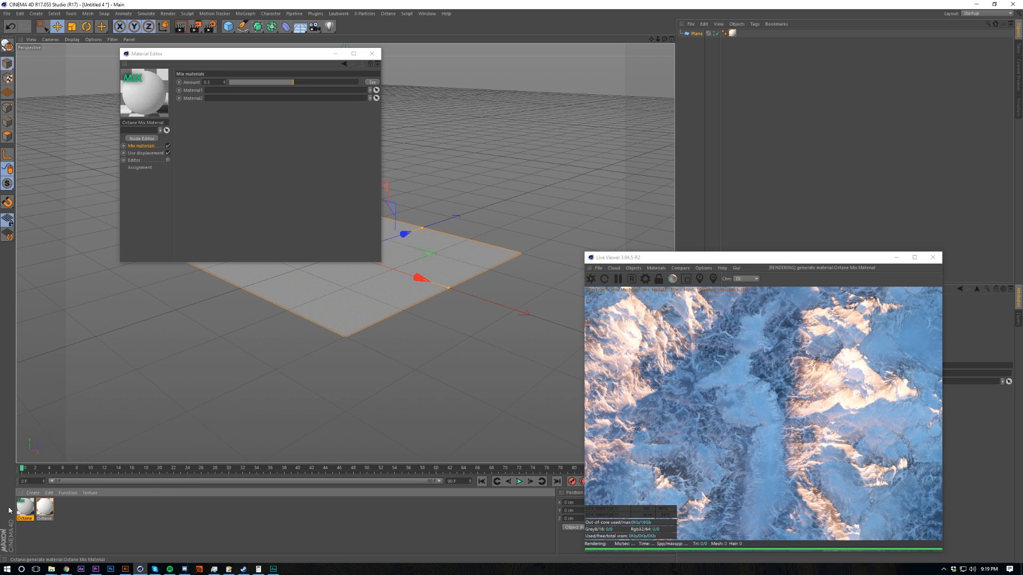
pyautogui.click(147, 153)
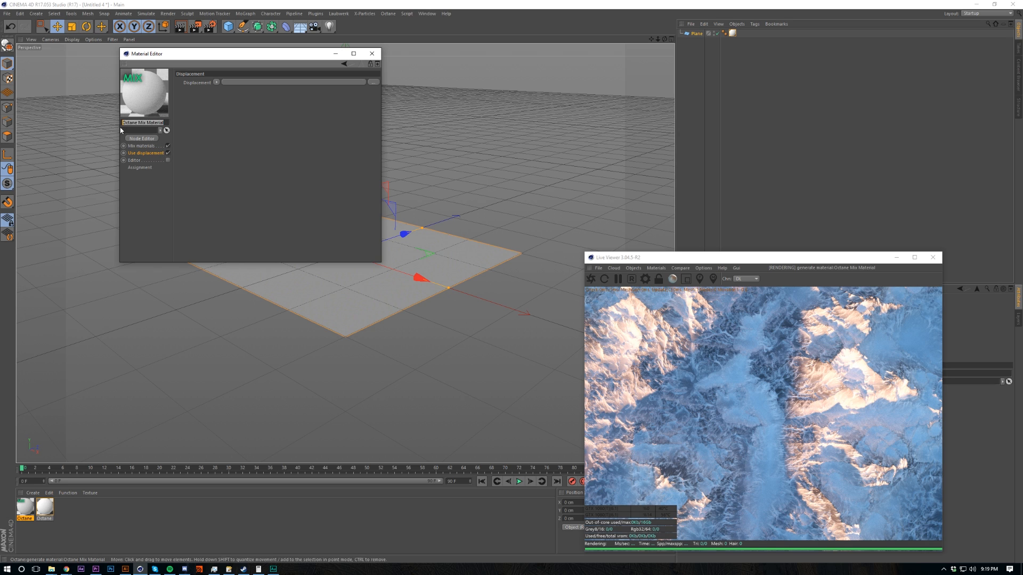
pyautogui.press('Escape')
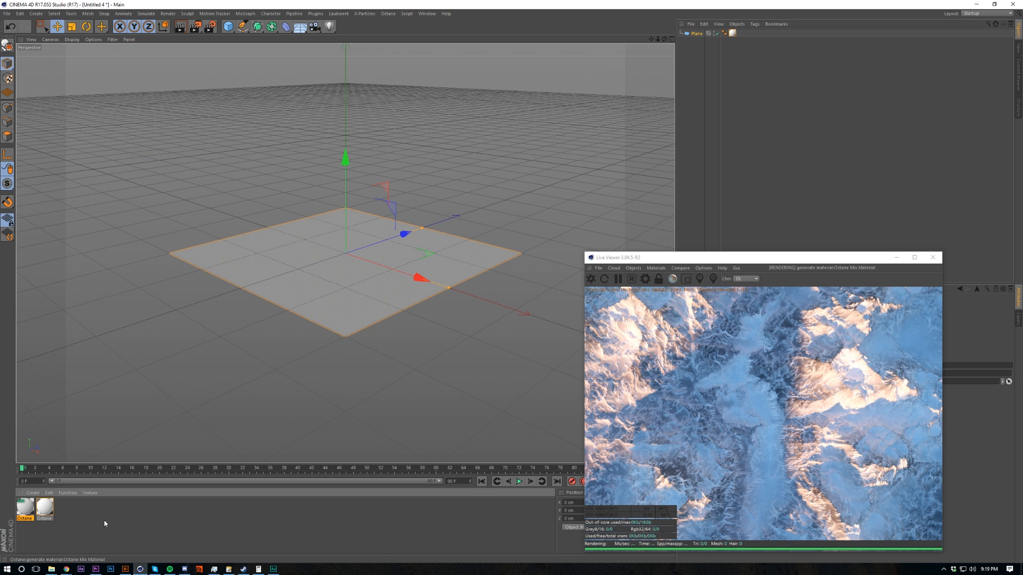
pyautogui.press('Delete')
# Step: Open the Octane material for editing and start a live render of the plane
pyautogui.doubleClick(26, 508)
pyautogui.click(299, 186)
pyautogui.moveTo(642, 257); pyautogui.dragTo(549, 195)
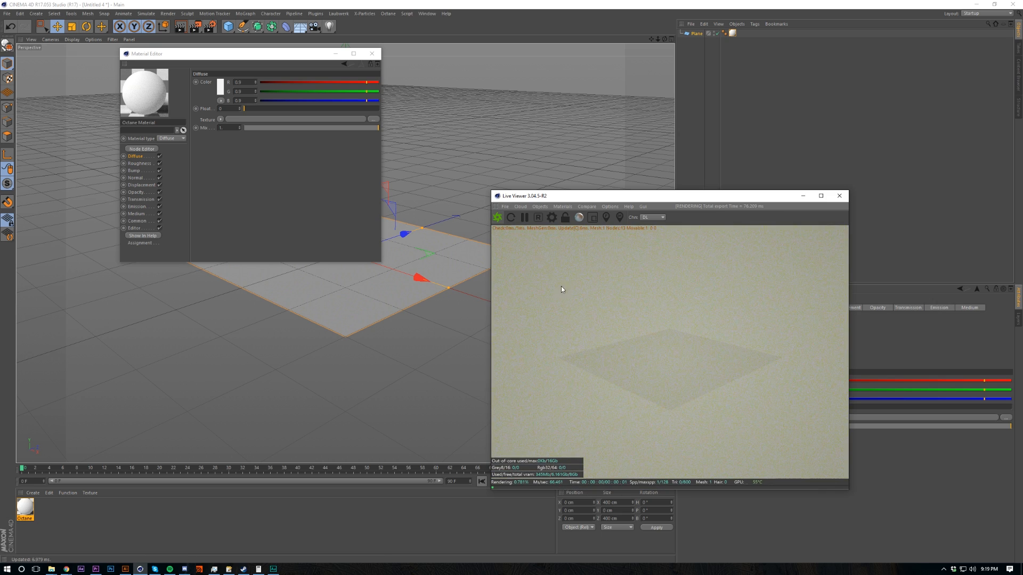
# Step: Review the kernel options in the Octane render settings
pyautogui.click(551, 217)
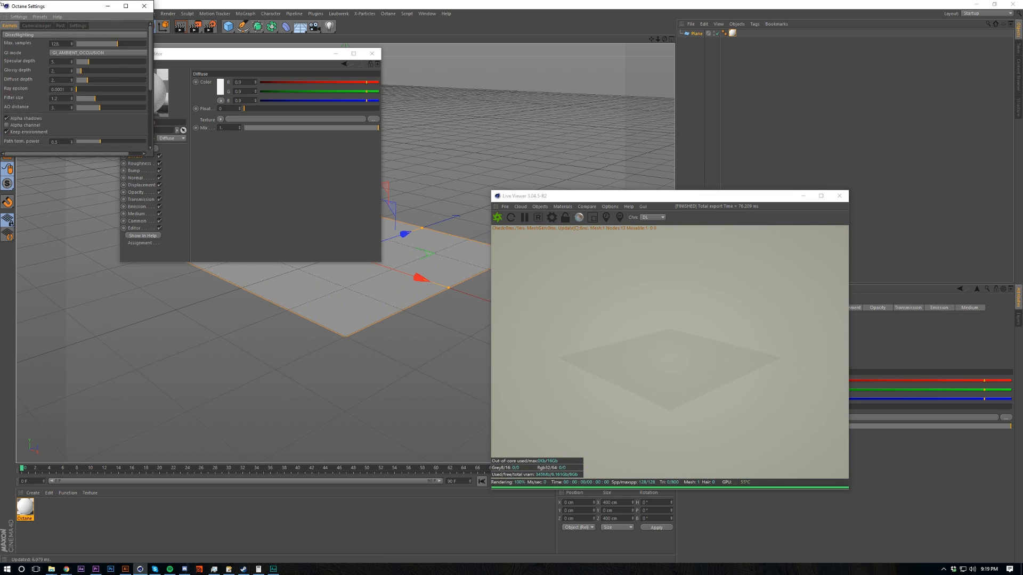
pyautogui.click(11, 26)
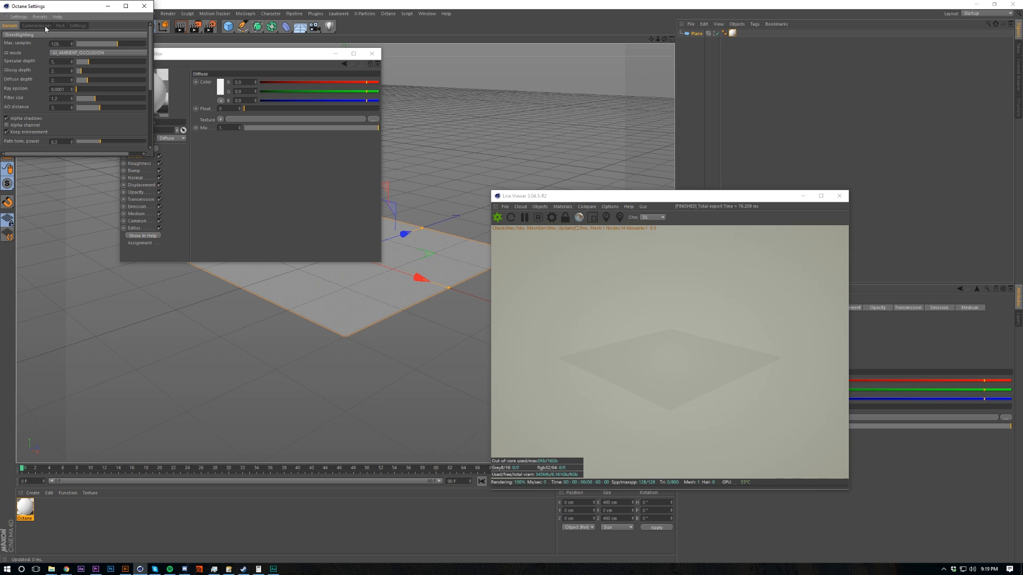
pyautogui.click(78, 26)
pyautogui.click(59, 35)
pyautogui.click(69, 64)
pyautogui.click(81, 121)
# Step: Add an Octane Displacement to the material's displacement channel and use an ImageTexture as its texture
pyautogui.click(170, 180)
pyautogui.click(141, 185)
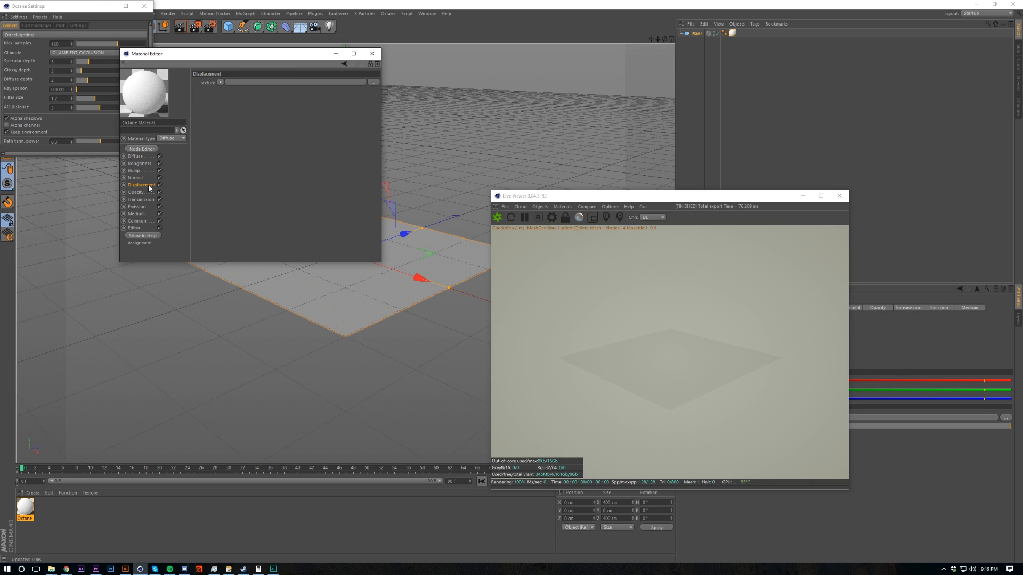
pyautogui.click(220, 82)
pyautogui.moveTo(248, 229)
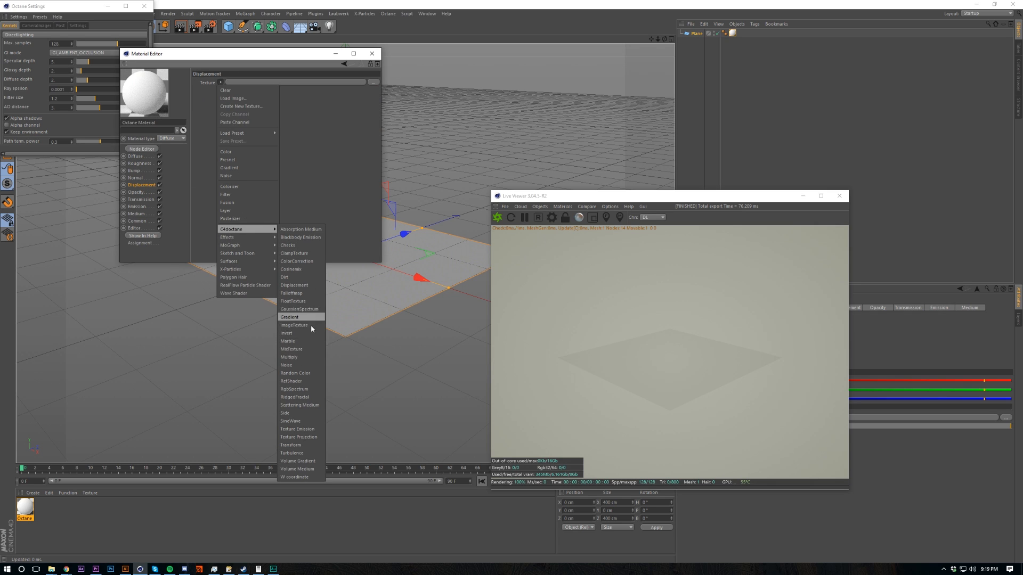
pyautogui.click(294, 285)
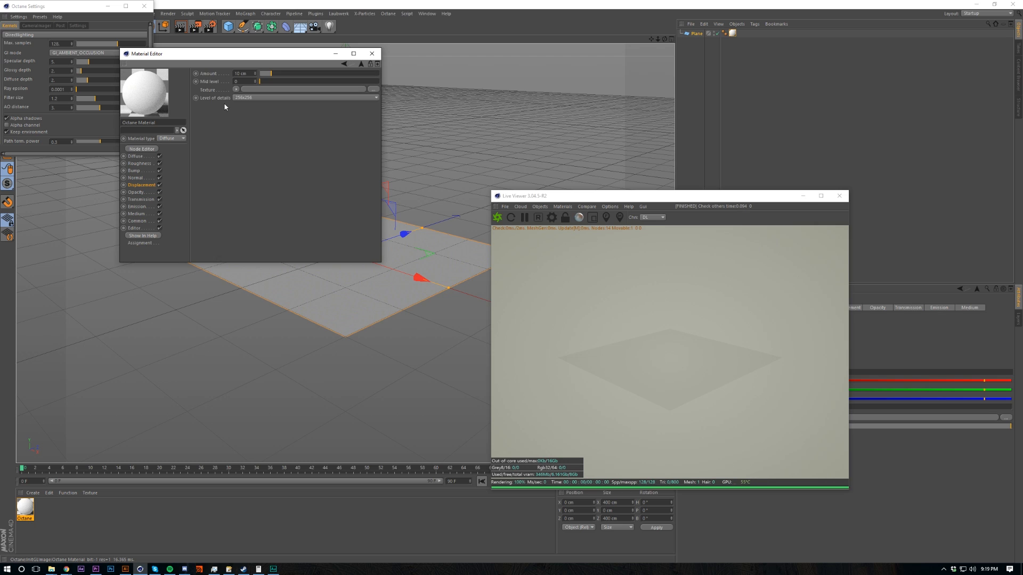
pyautogui.click(236, 90)
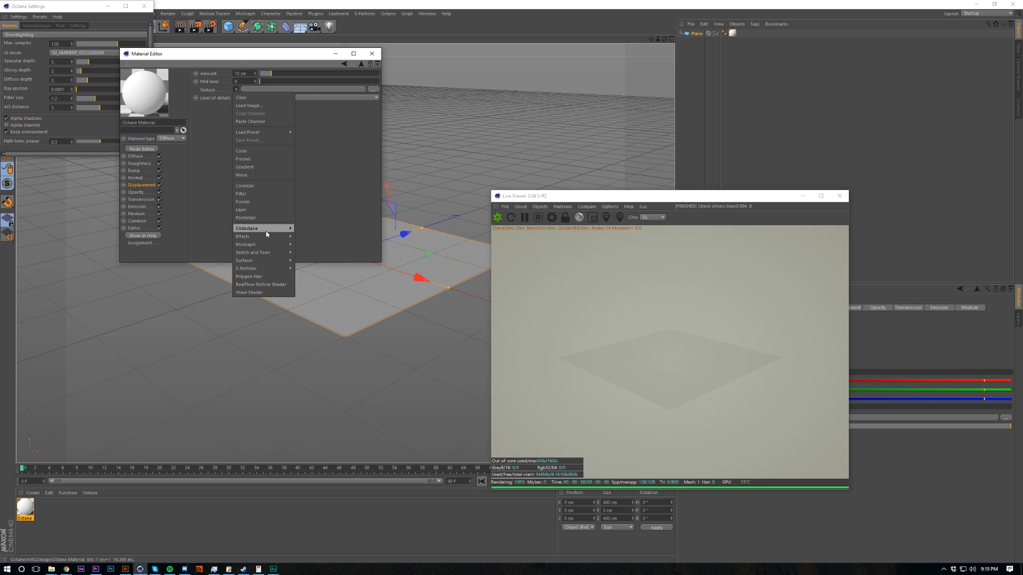
pyautogui.moveTo(269, 230)
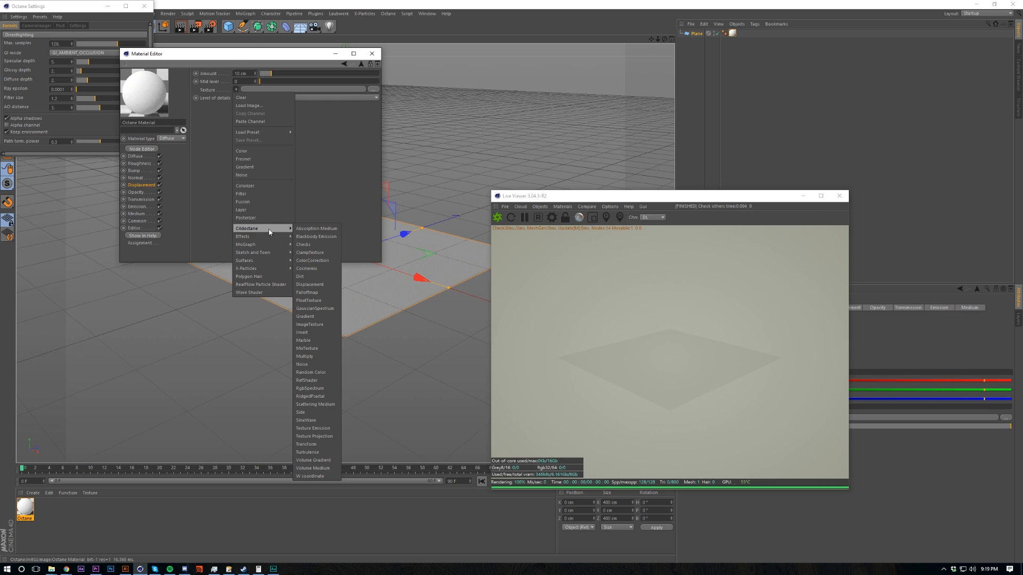
pyautogui.click(309, 325)
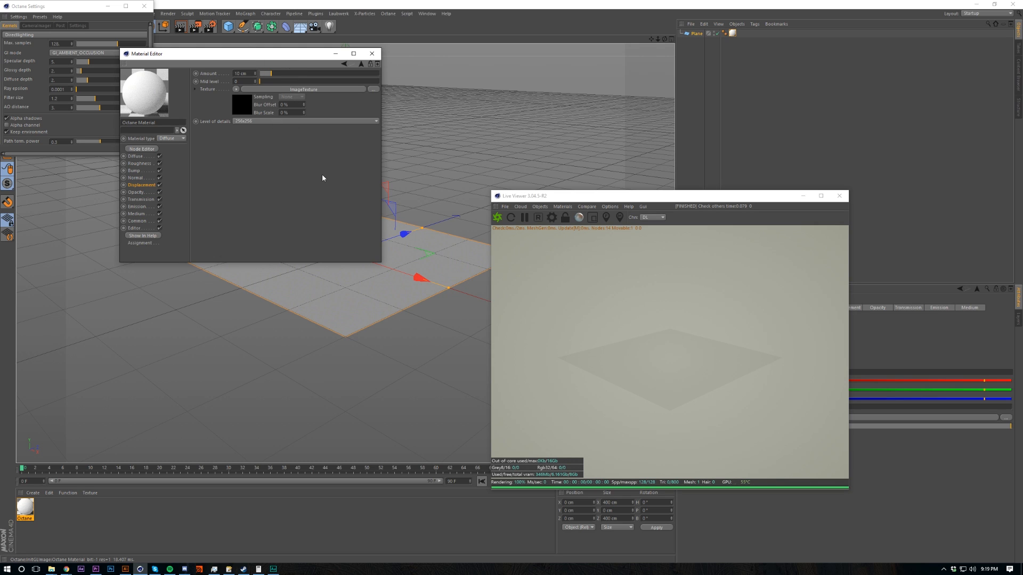
# Step: Move the material editor away so that the plane and the Octane settings are uncovered
pyautogui.moveTo(255, 60); pyautogui.dragTo(723, 101)
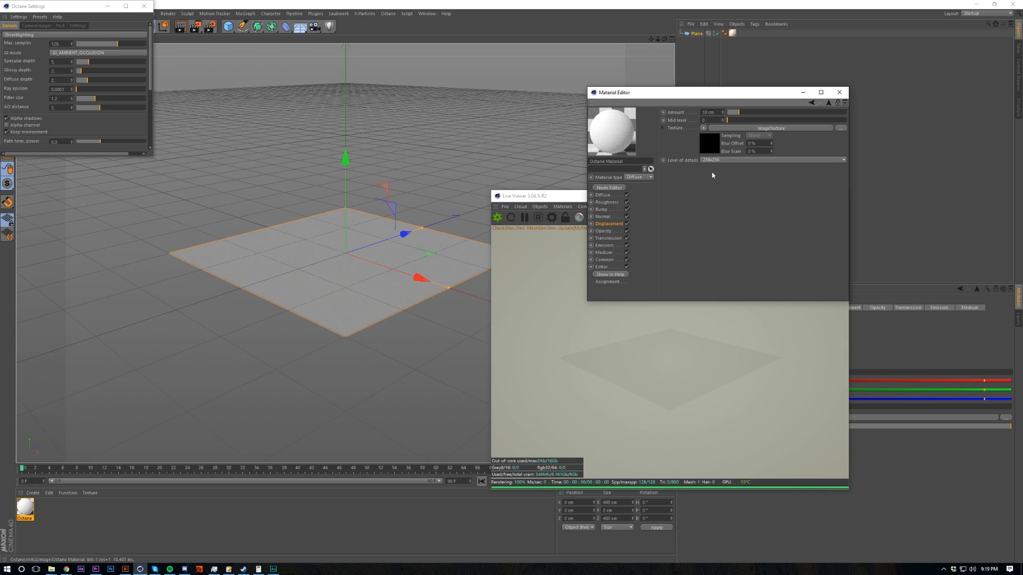
pyautogui.moveTo(668, 101); pyautogui.dragTo(833, 13)
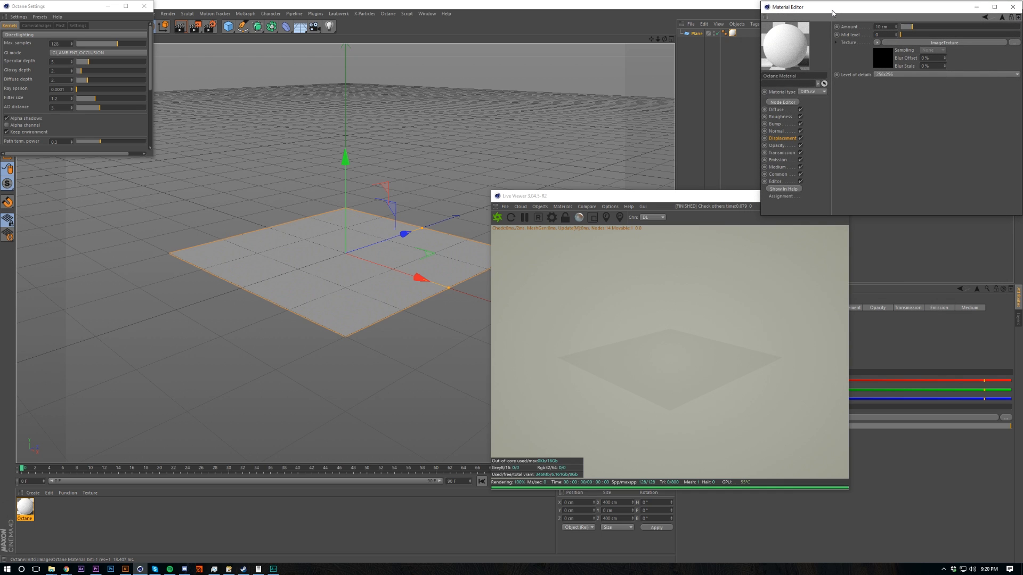
pyautogui.moveTo(832, 13); pyautogui.dragTo(832, 12)
pyautogui.moveTo(833, 13); pyautogui.dragTo(586, 76)
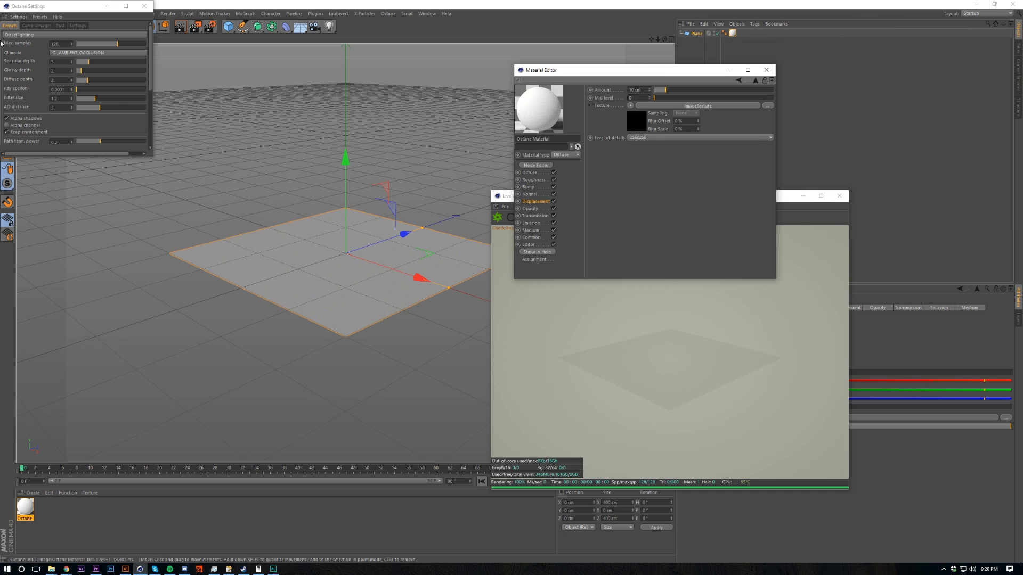
# Step: Review the out-of-core texture options in the Octane settings
pyautogui.click(77, 26)
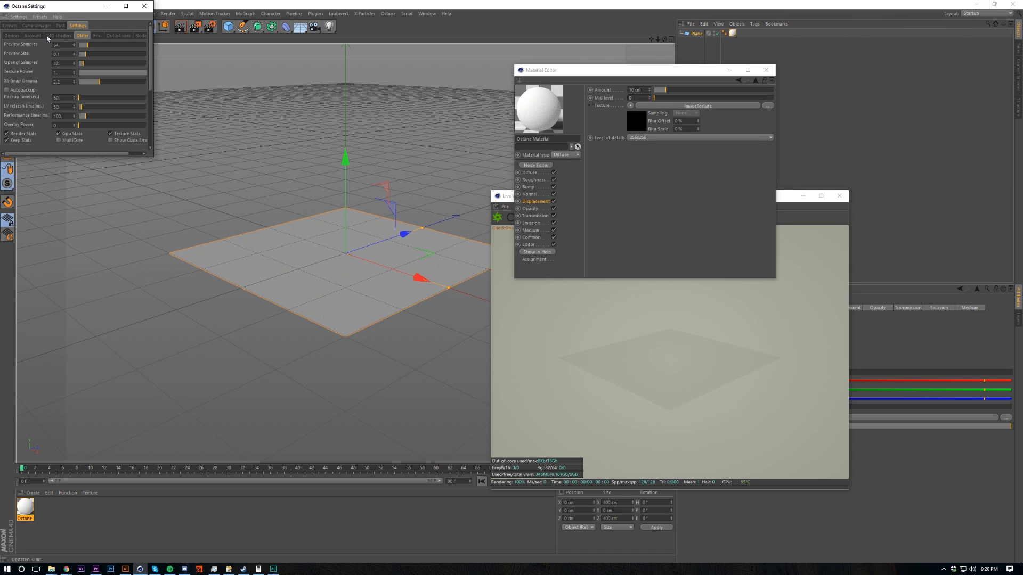
pyautogui.scroll(-2, 47, 37)
pyautogui.moveTo(74, 6); pyautogui.dragTo(250, 107)
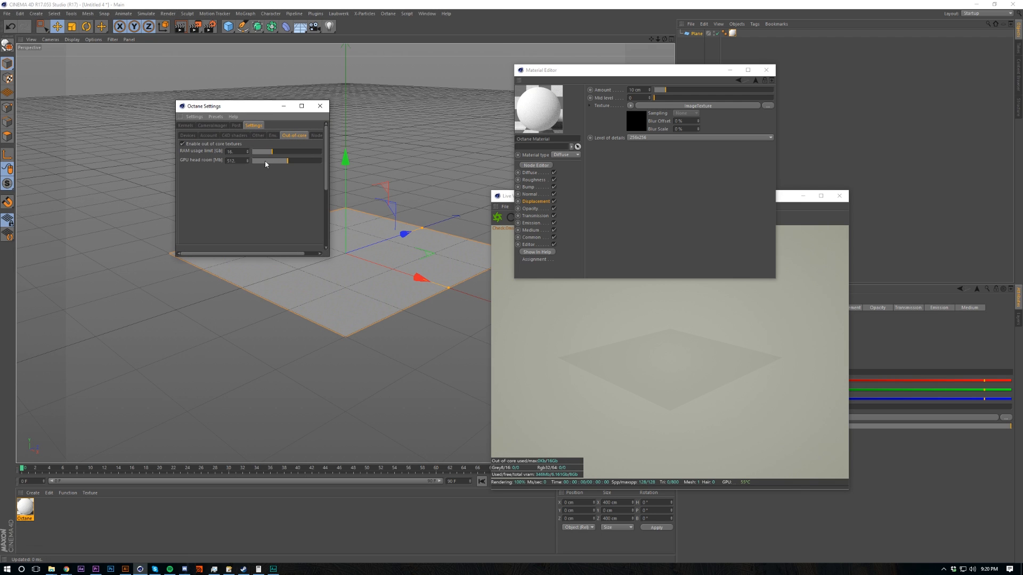
# Step: Switch the Octane render kernel to path tracing and close the Octane settings
pyautogui.click(191, 126)
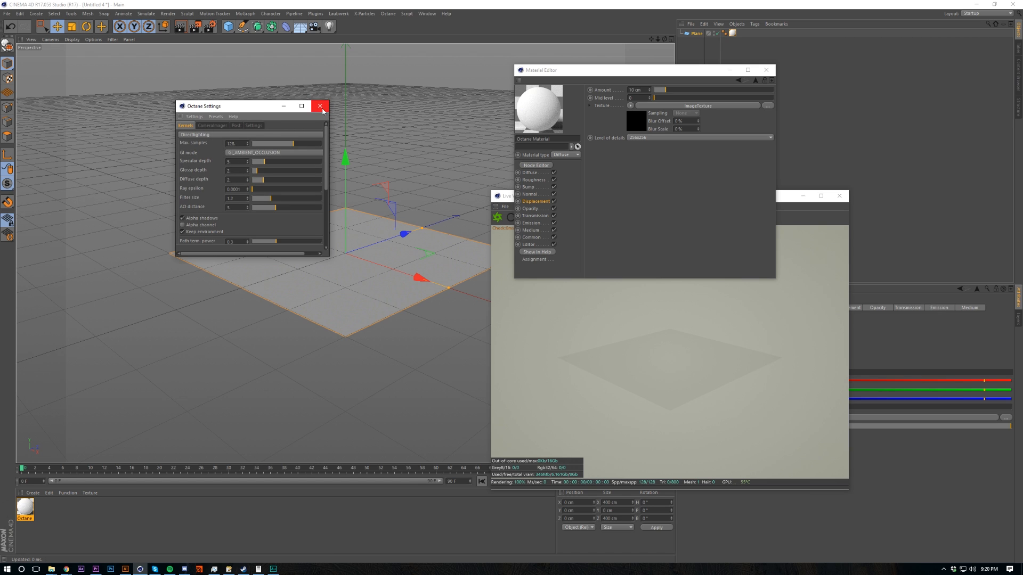
pyautogui.click(209, 137)
pyautogui.moveTo(242, 144); pyautogui.dragTo(227, 144)
pyautogui.click(319, 106)
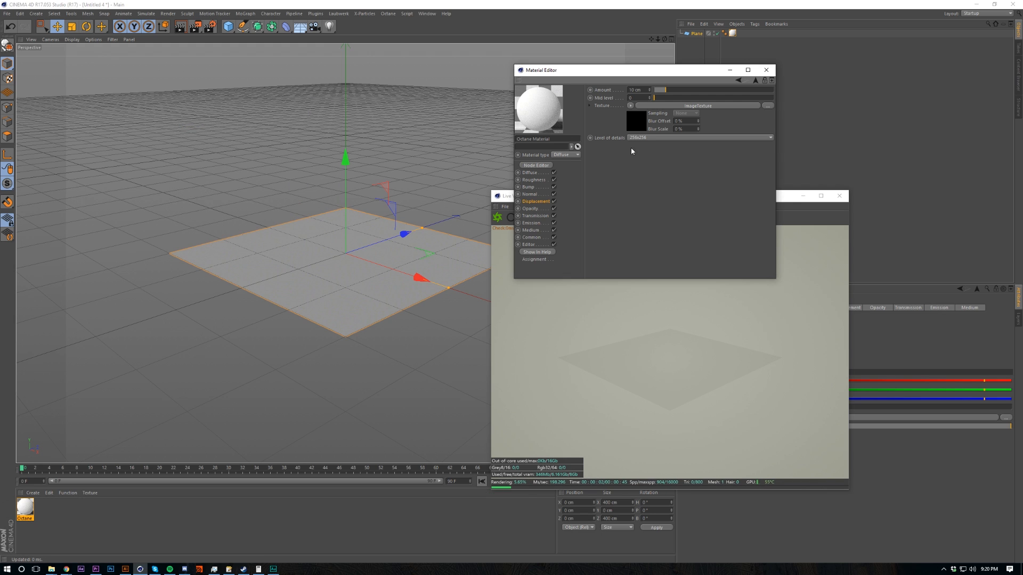
# Step: Open the displacement's ImageTexture and browse for its image file in Dropbox's Packs > Landscape Kit folder
pyautogui.click(674, 106)
pyautogui.click(770, 108)
pyautogui.click(626, 95)
pyautogui.click(655, 133)
pyautogui.press('p')
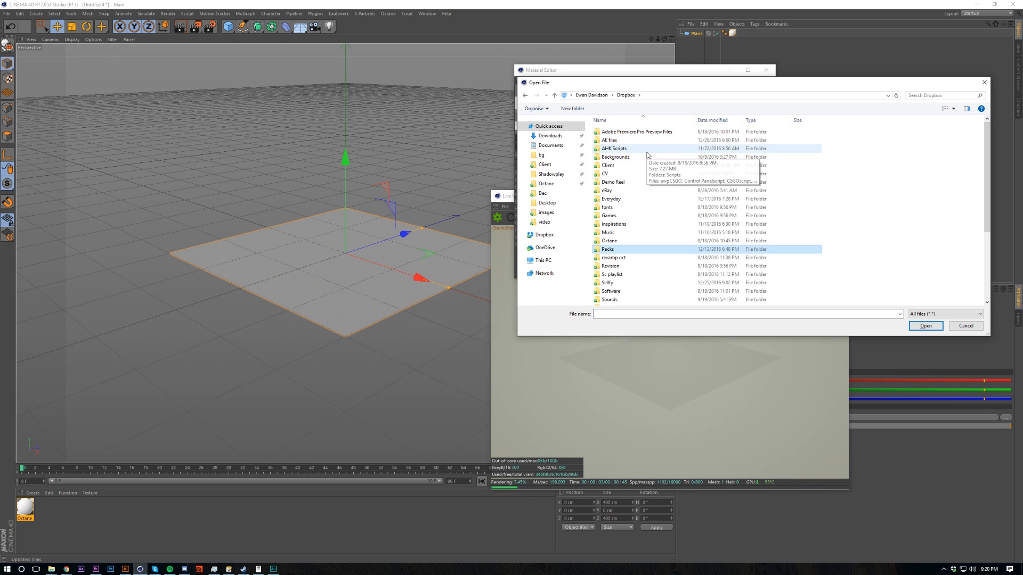
pyautogui.press('Return')
pyautogui.press('l')
pyautogui.press('Return')
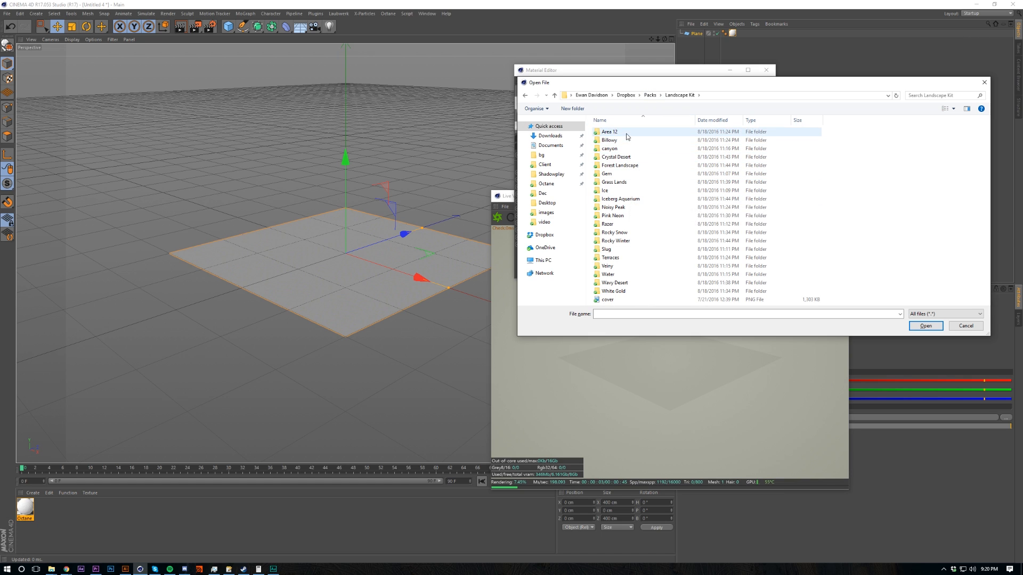
# Step: Load the image from the Pink Neon folder into the ImageTexture without copying it to the project location
pyautogui.doubleClick(626, 137)
pyautogui.press('BackSpace')
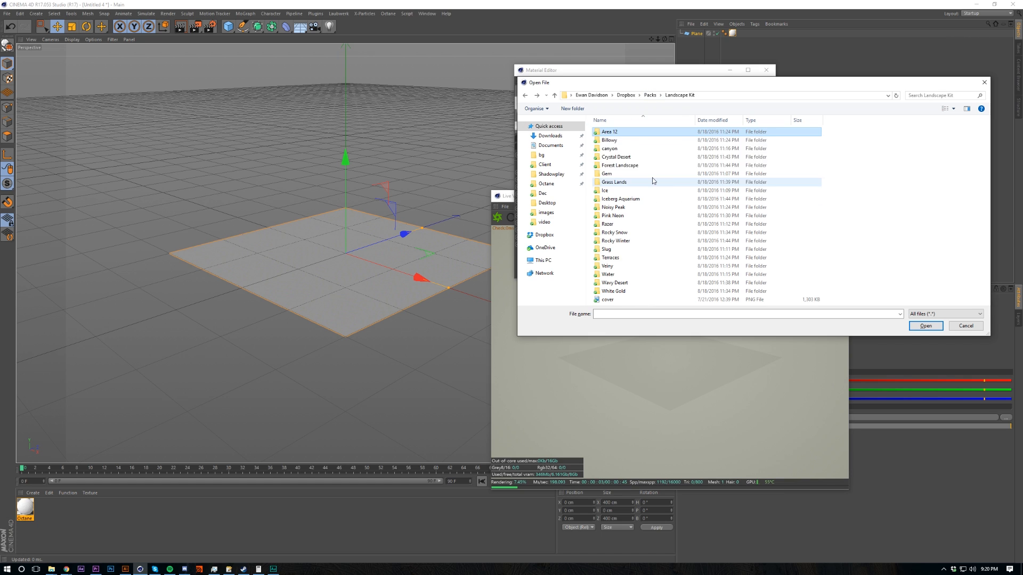
pyautogui.doubleClick(619, 216)
pyautogui.doubleClick(609, 124)
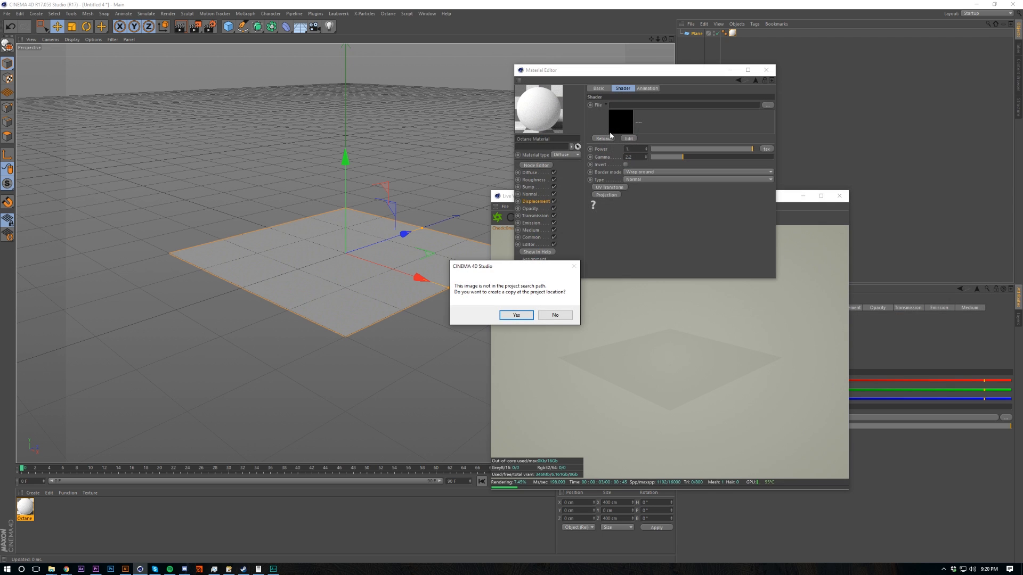
pyautogui.click(554, 314)
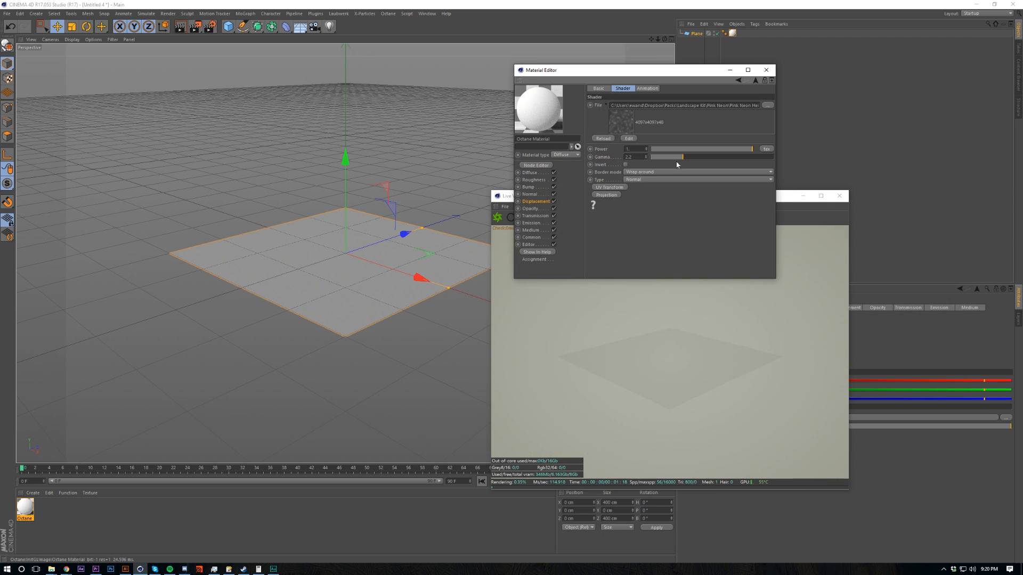
# Step: Add an Octane Daylight to the scene and move the Live Viewer clear of the object attributes
pyautogui.moveTo(636, 67); pyautogui.dragTo(566, 270)
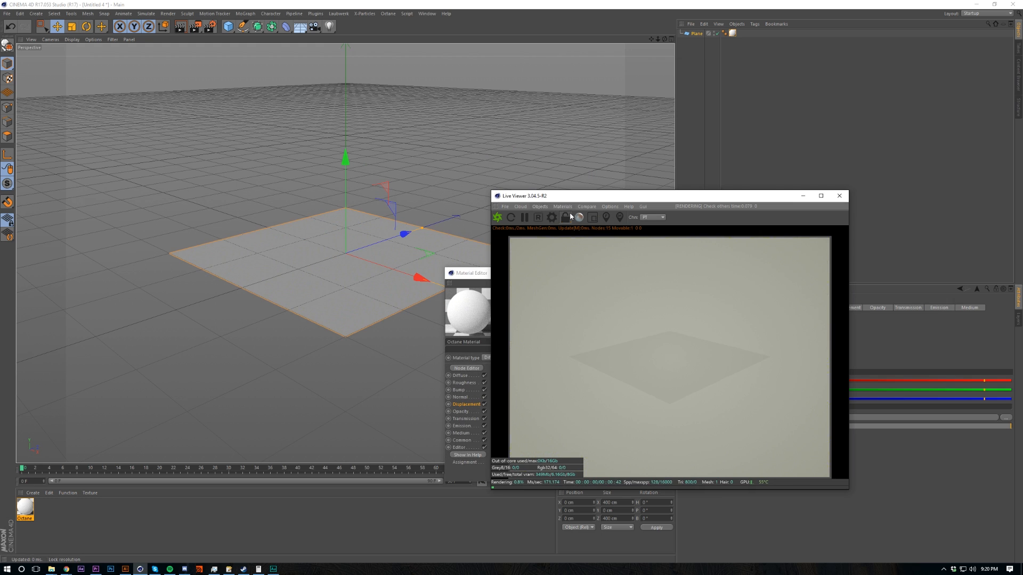
pyautogui.click(533, 207)
pyautogui.click(552, 243)
pyautogui.moveTo(602, 200); pyautogui.dragTo(294, 219)
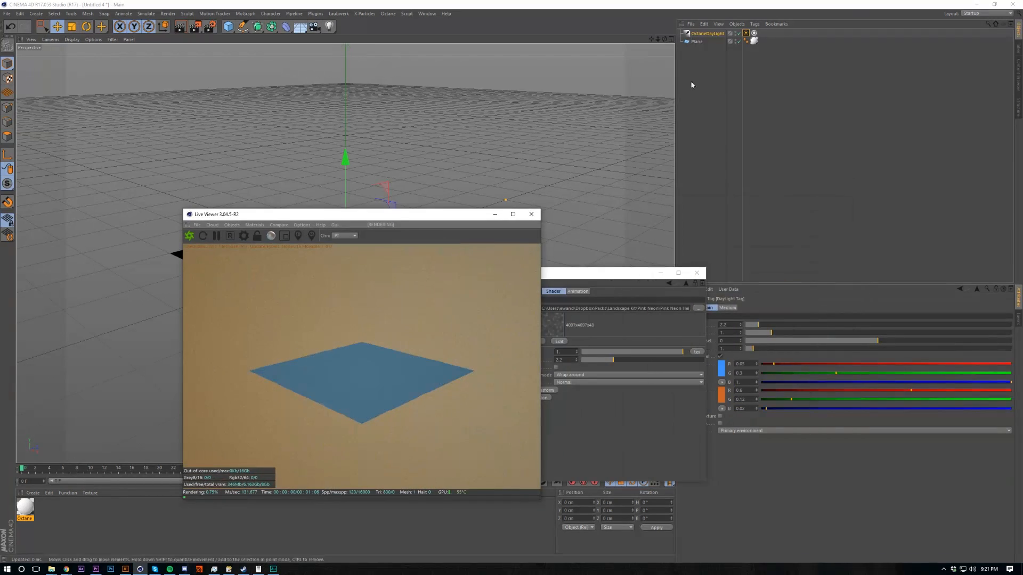
# Step: Set the Octane Daylight's pitch rotation to -10° and move the Live Viewer off the material editor
pyautogui.click(714, 34)
pyautogui.moveTo(816, 340); pyautogui.dragTo(815, 345)
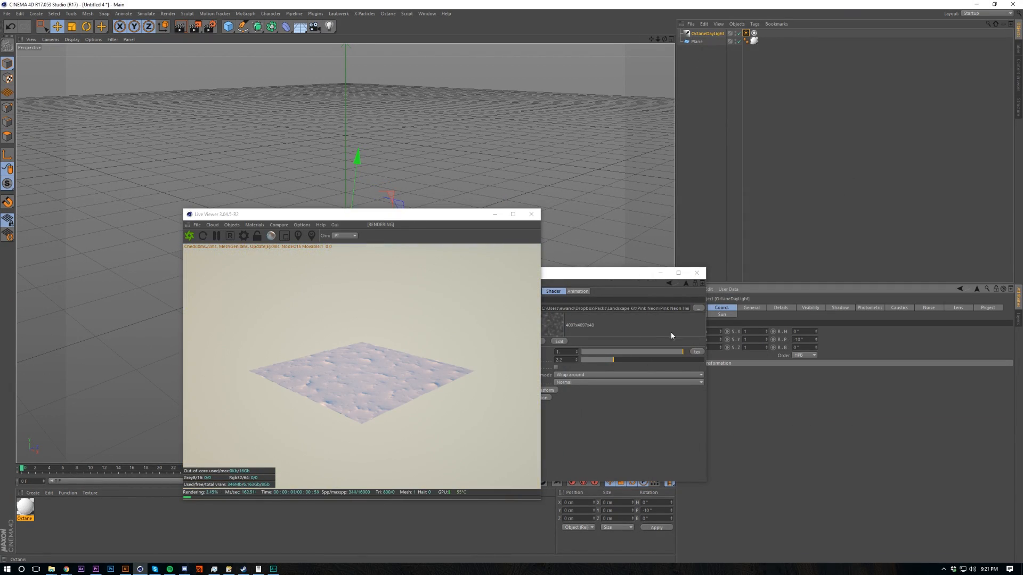
pyautogui.moveTo(347, 214); pyautogui.dragTo(481, 215)
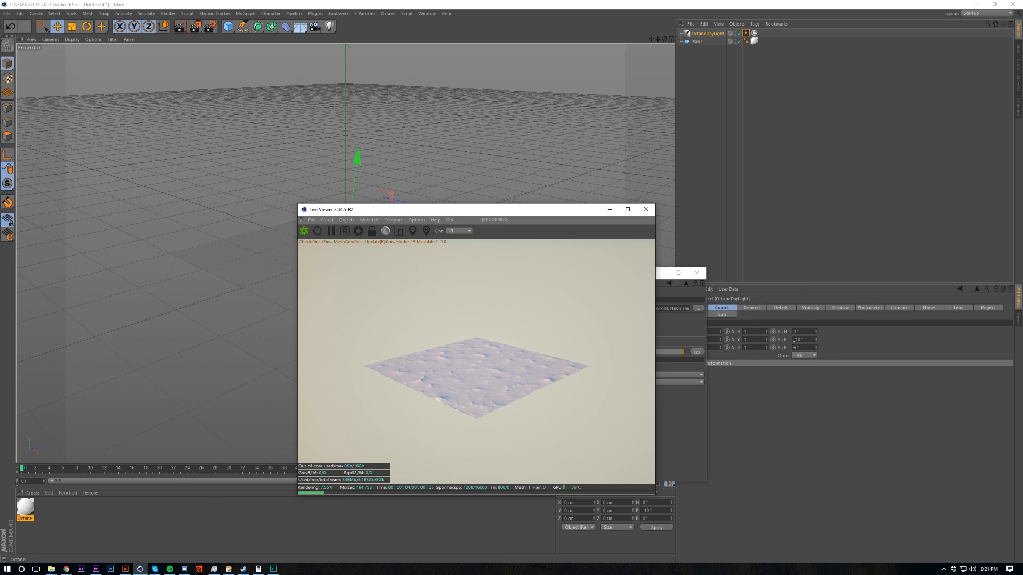
pyautogui.moveTo(515, 216); pyautogui.dragTo(774, 235)
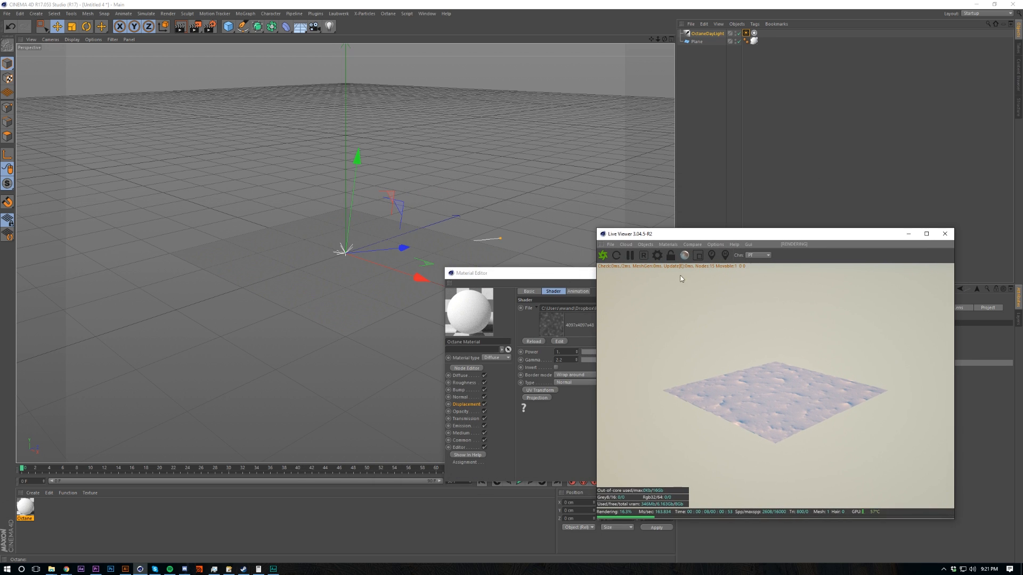
# Step: Raise the material's displacement amount to about 130 cm and check the terrain up close in the live render
pyautogui.moveTo(530, 274); pyautogui.dragTo(296, 198)
pyautogui.click(452, 207)
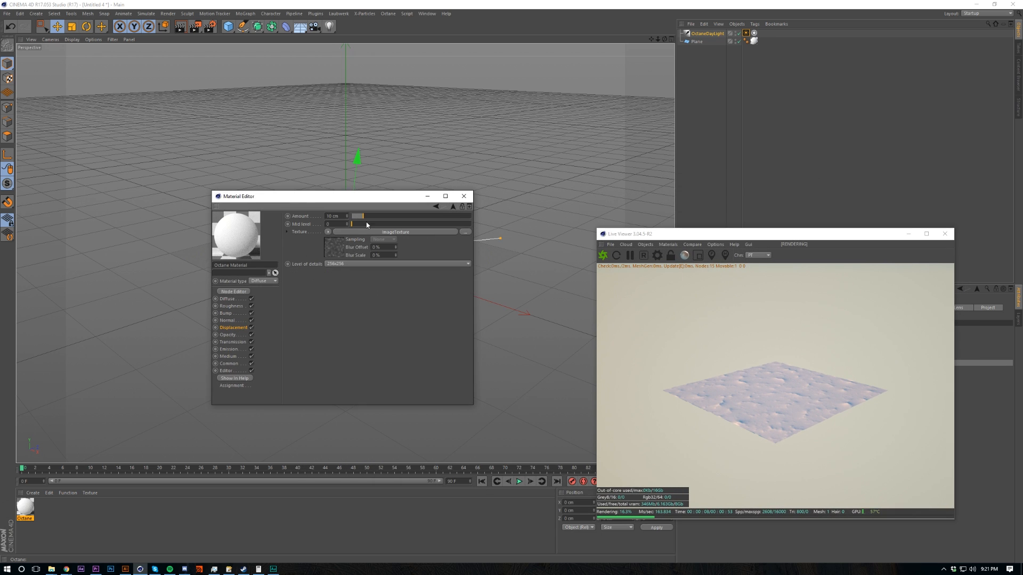
pyautogui.moveTo(365, 216); pyautogui.dragTo(506, 230)
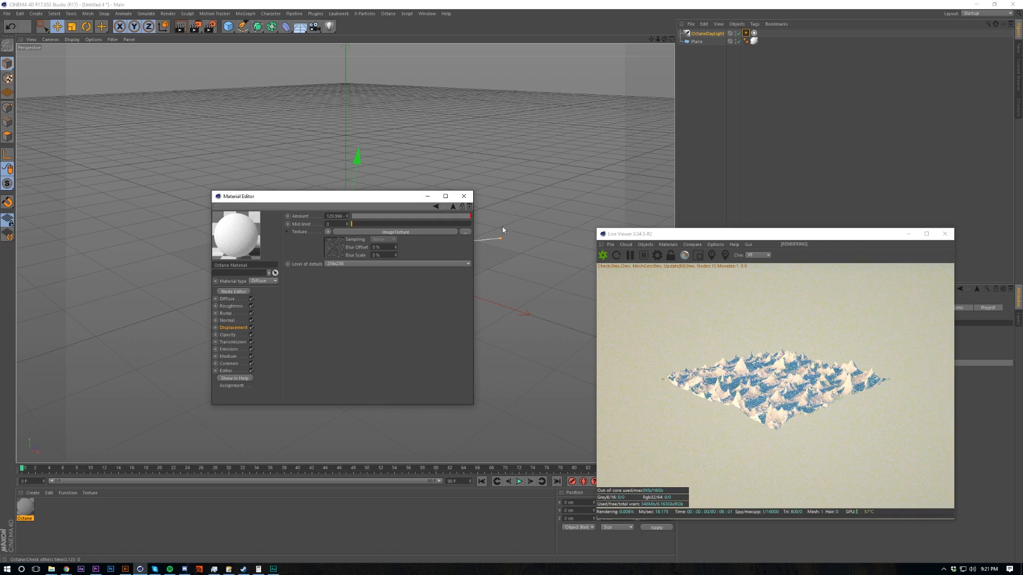
pyautogui.moveTo(320, 196); pyautogui.dragTo(726, 277)
pyautogui.keyDown('alt'); pyautogui.moveTo(351, 178); pyautogui.dragTo(331, 270); pyautogui.keyUp('alt')
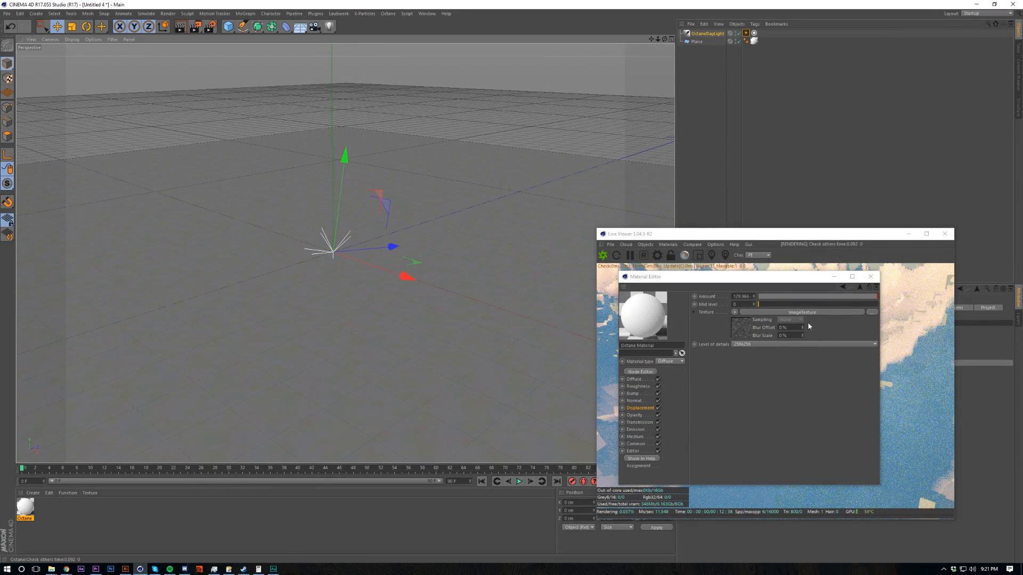
pyautogui.moveTo(761, 278); pyautogui.dragTo(402, 297)
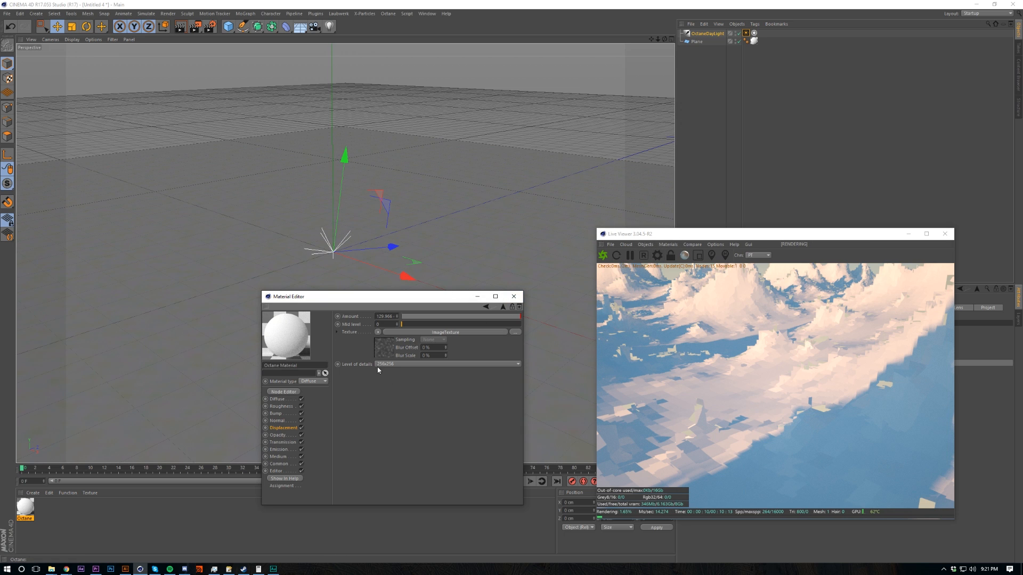
pyautogui.moveTo(397, 293); pyautogui.dragTo(655, 300)
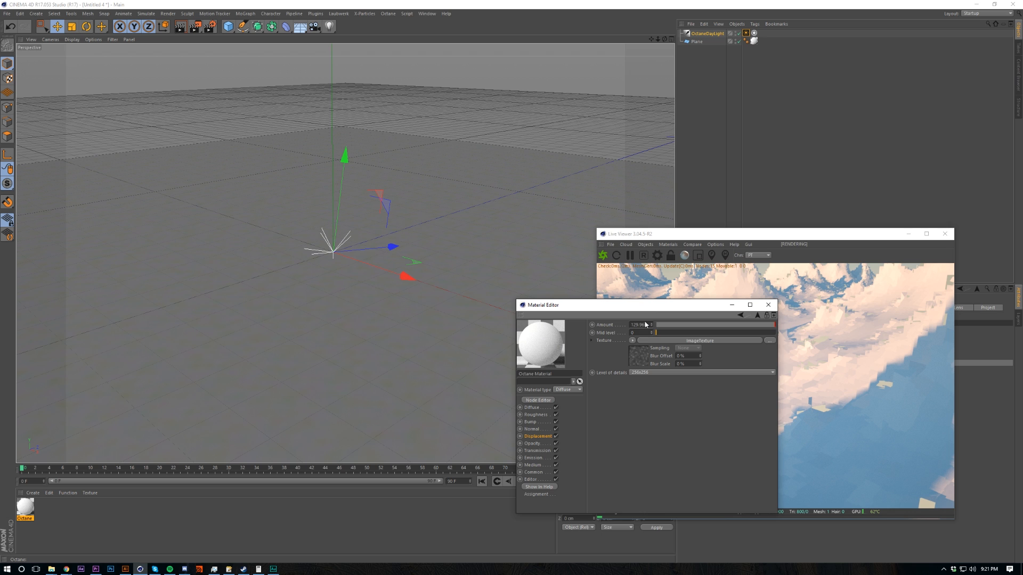
# Step: Save the project as tutorial2 in the Dec folder
pyautogui.hotkey('ctrl', 's')
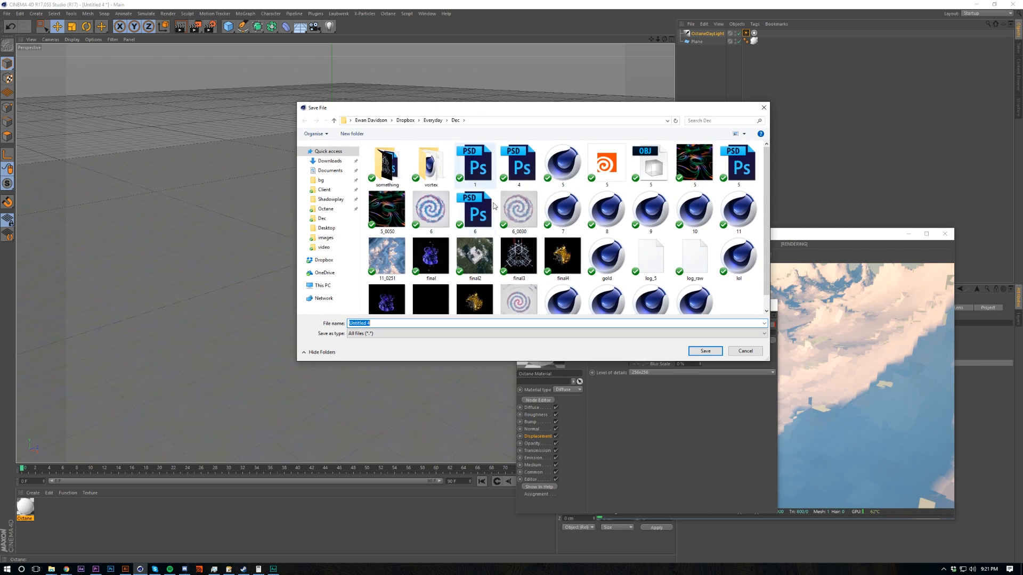
pyautogui.write('tutorial')
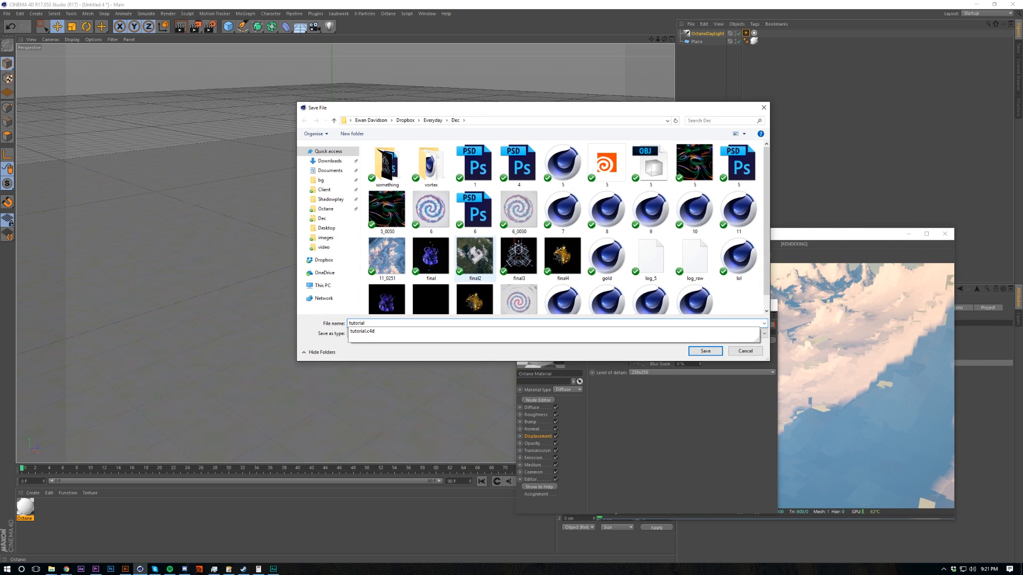
pyautogui.write('2')
pyautogui.press('Return')
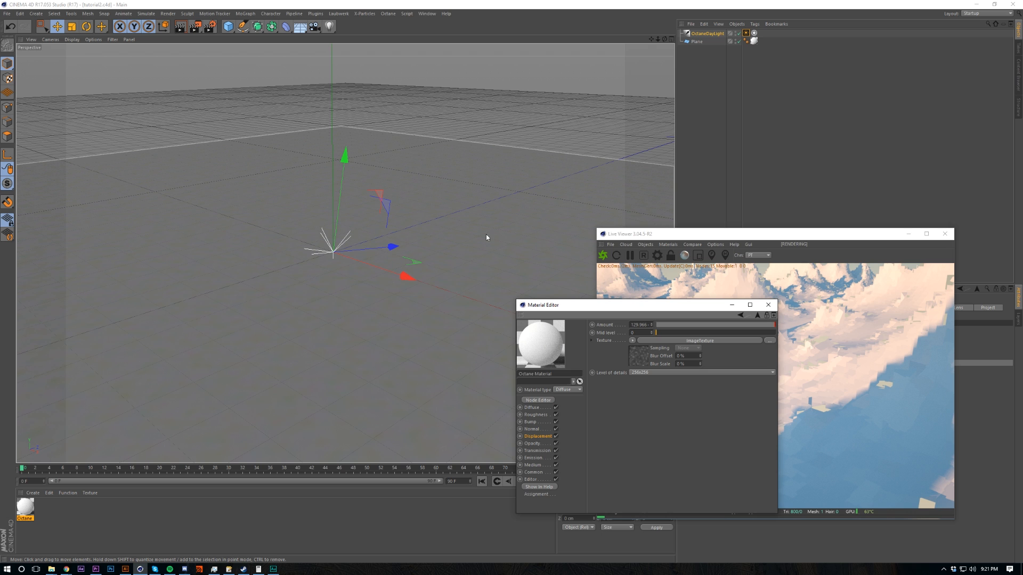
# Step: Set the displacement's level of details to 4096x4096 and move the material editor clear of the viewport's center
pyautogui.moveTo(621, 315); pyautogui.dragTo(423, 266)
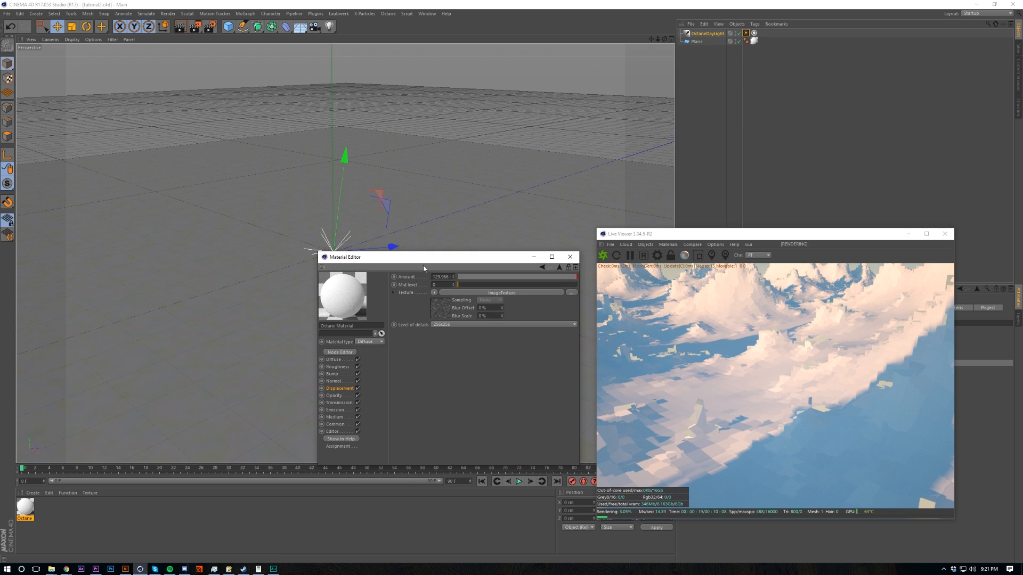
pyautogui.click(453, 324)
pyautogui.click(448, 366)
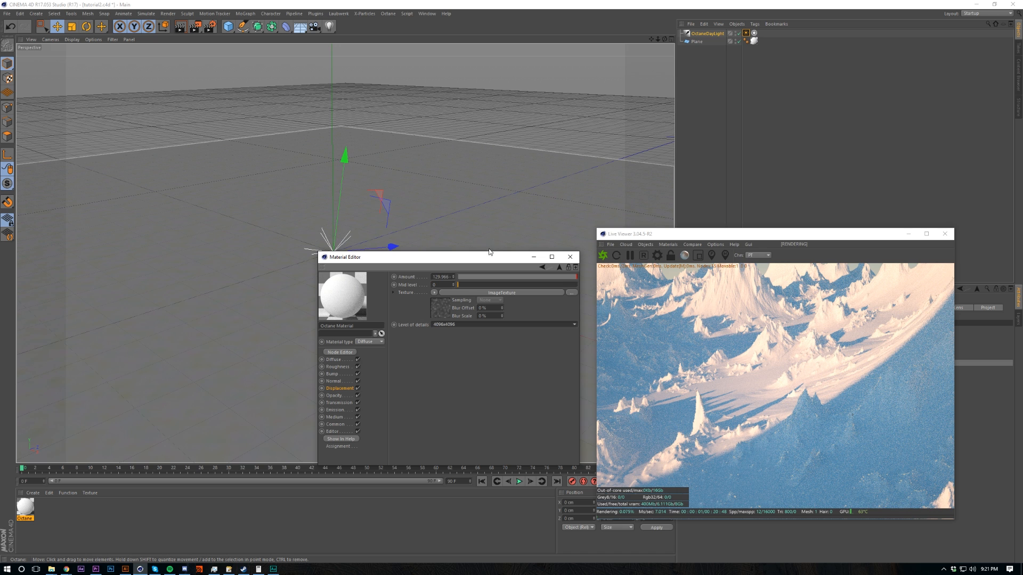
pyautogui.moveTo(495, 263); pyautogui.dragTo(351, 324)
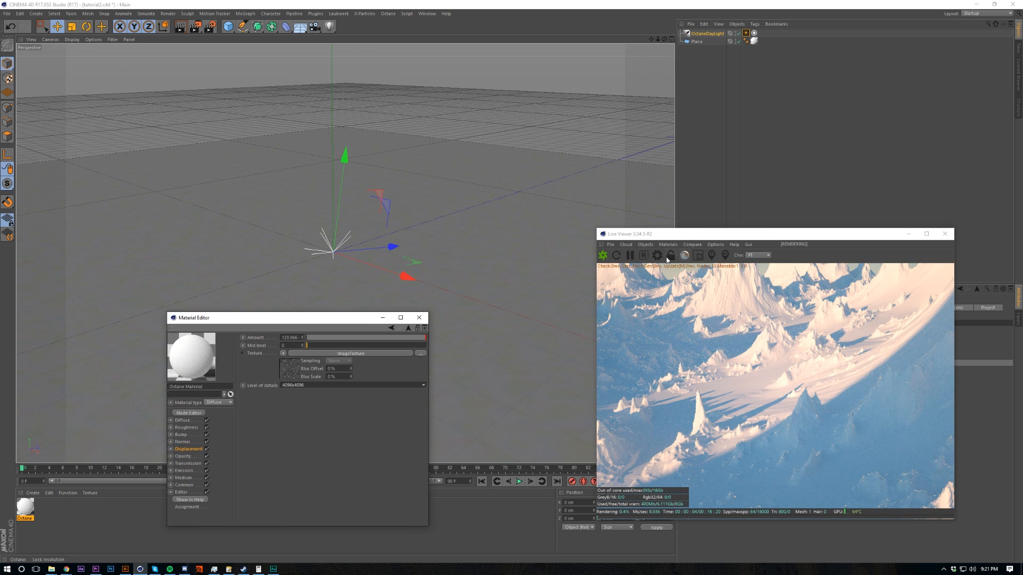
# Step: Restart the live render and compare the C4D shaders render size in the Octane settings with the displacement's level of details
pyautogui.click(603, 256)
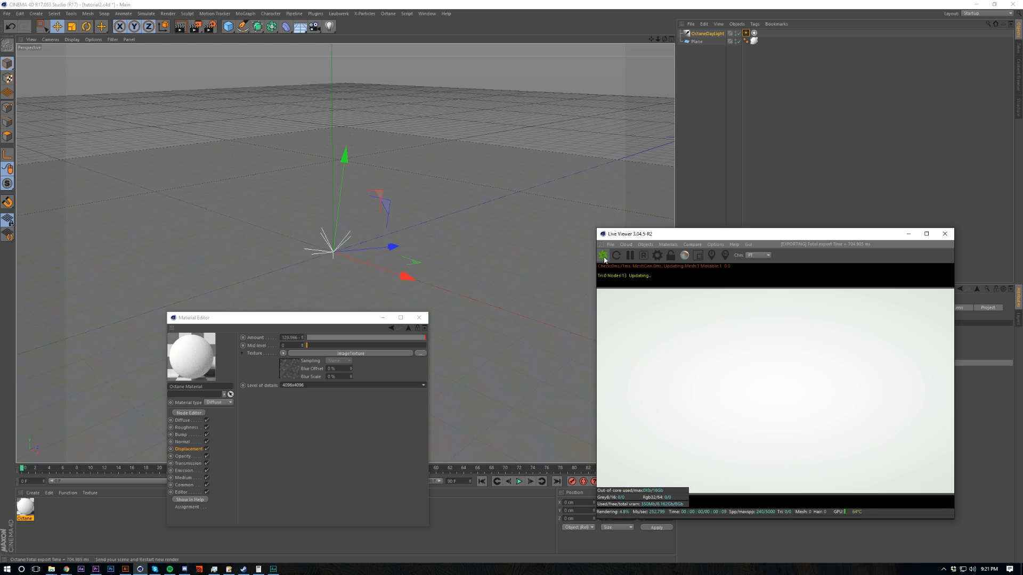
pyautogui.click(658, 255)
pyautogui.click(63, 34)
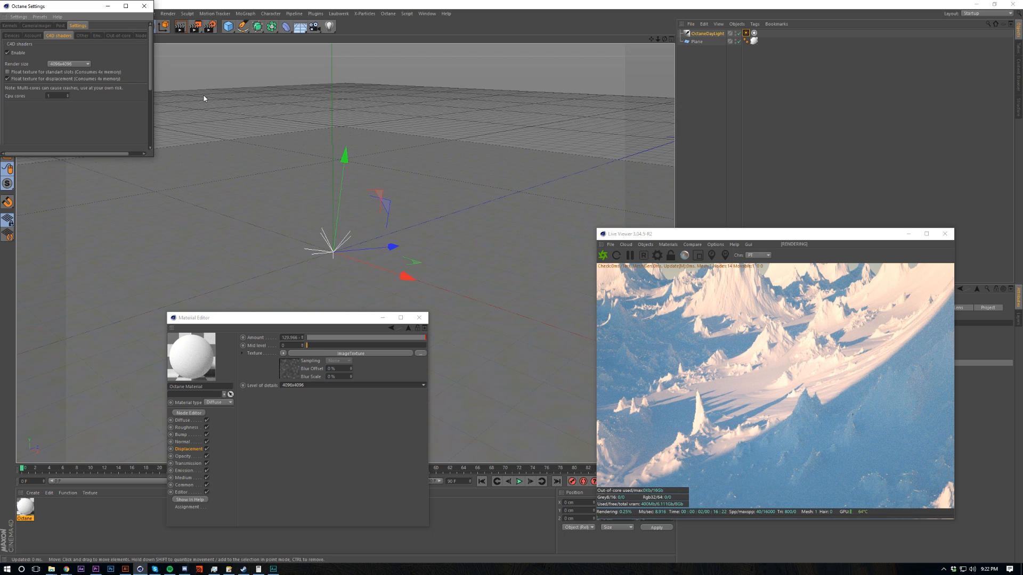
pyautogui.click(286, 385)
pyautogui.click(285, 385)
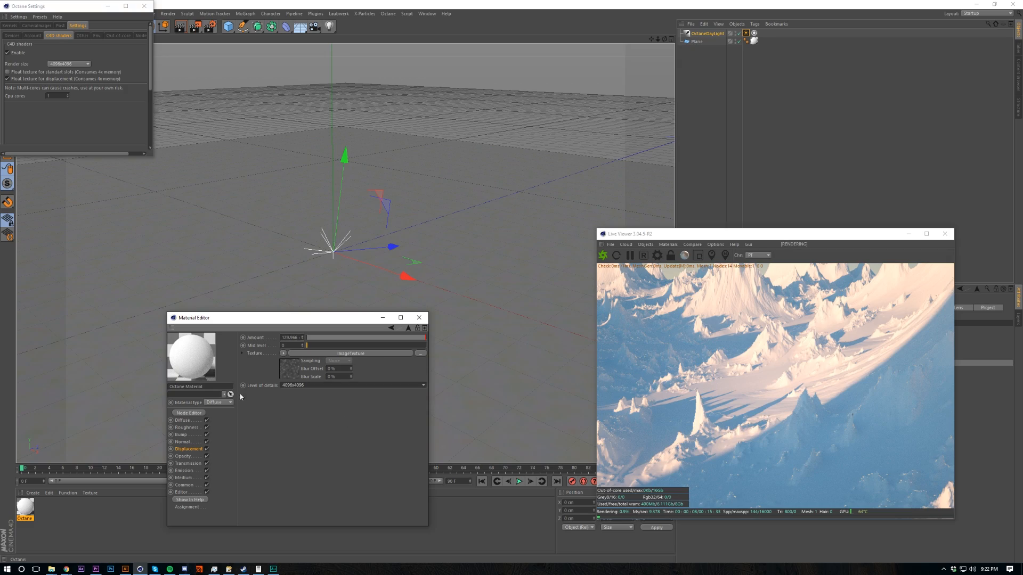
# Step: Add an Octane Dirt texture to the material's diffuse channel
pyautogui.keyDown('alt'); pyautogui.moveTo(332, 293); pyautogui.dragTo(353, 293); pyautogui.keyUp('alt')
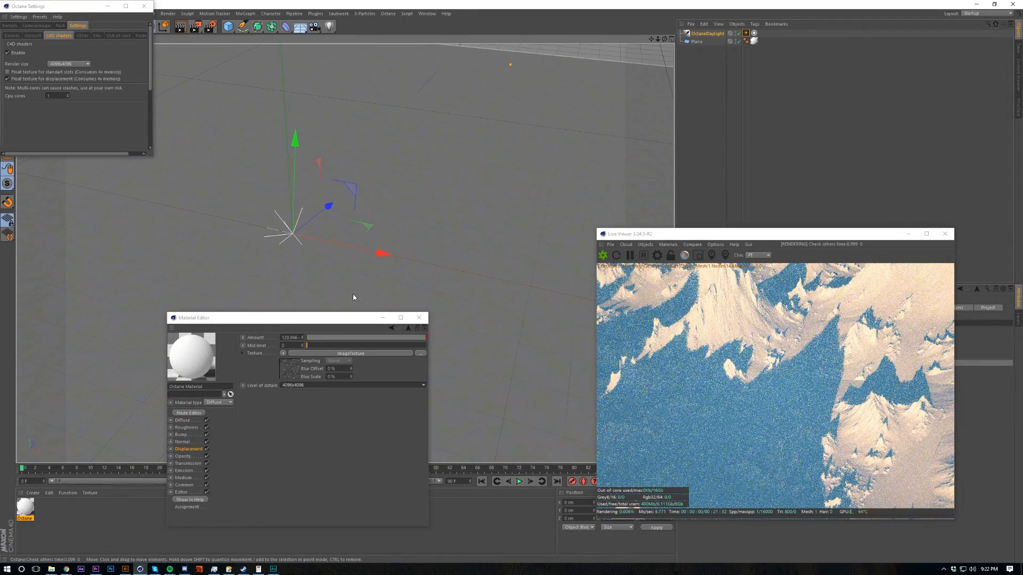
pyautogui.click(183, 420)
pyautogui.click(268, 384)
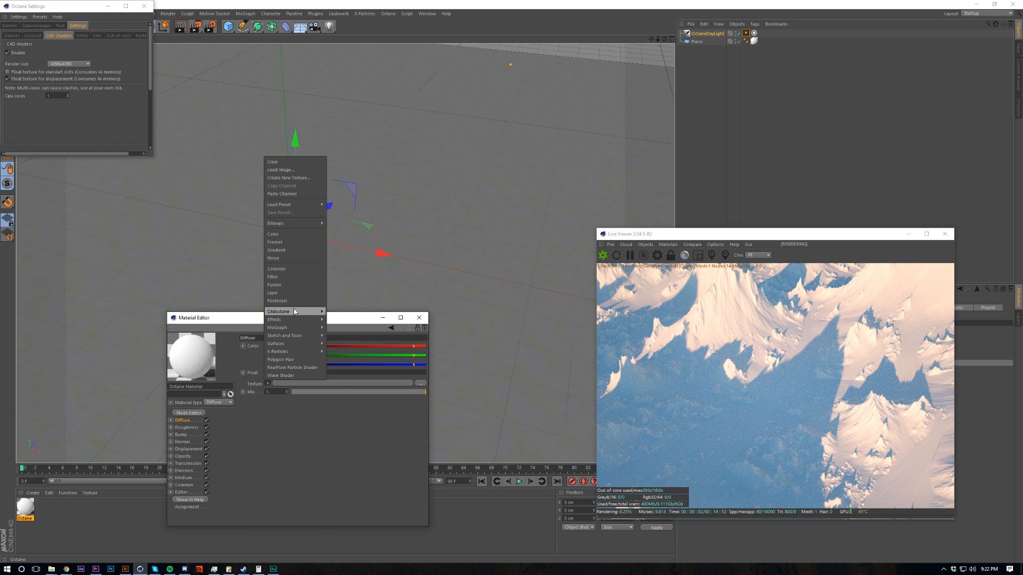
pyautogui.moveTo(293, 312)
pyautogui.click(343, 357)
# Step: Wrap the diffuse Dirt texture in a ColorCorrection and use a FloatTexture for its brightness
pyautogui.click(268, 383)
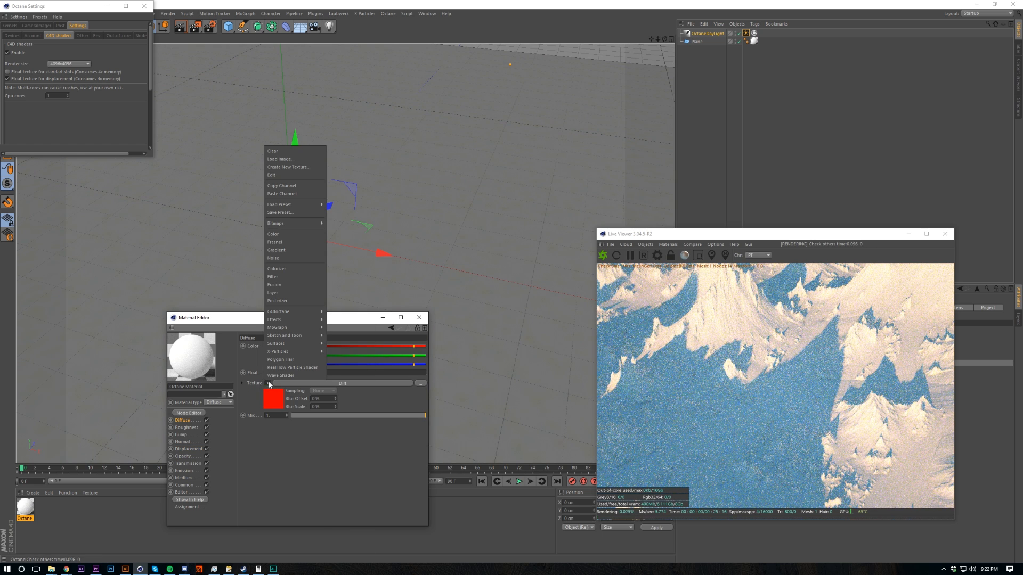
pyautogui.moveTo(299, 314)
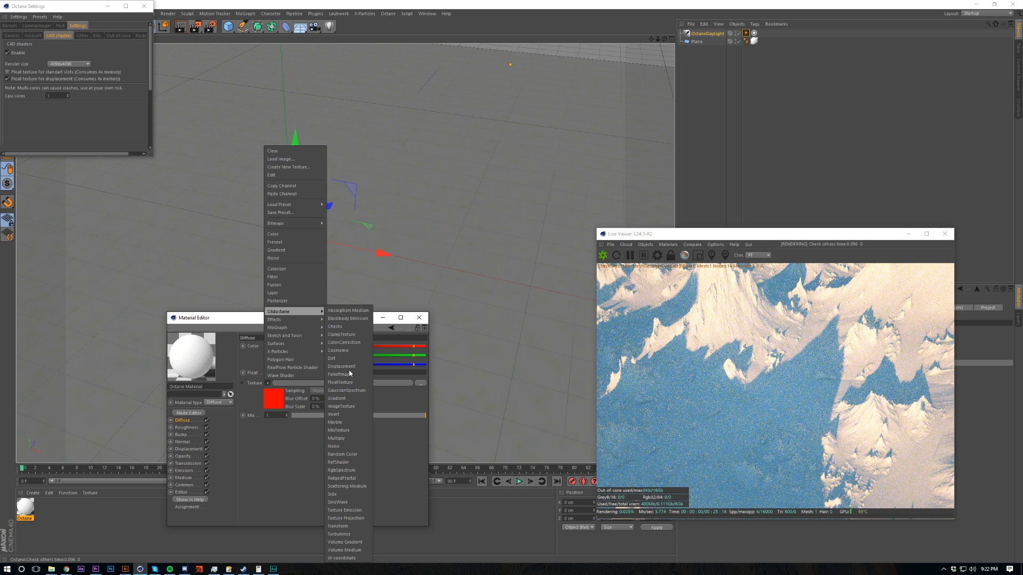
pyautogui.click(351, 344)
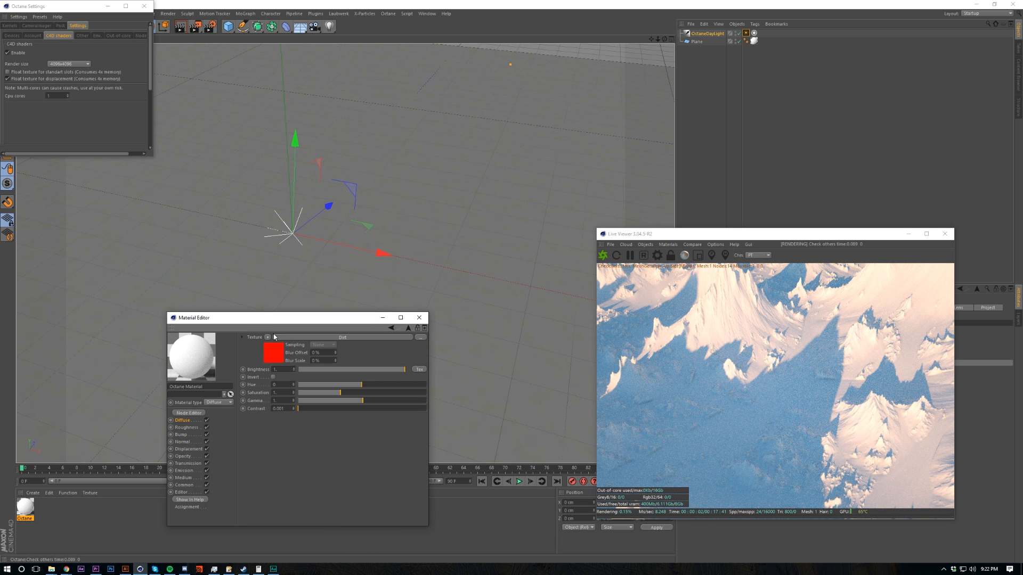
pyautogui.click(420, 370)
pyautogui.click(276, 370)
pyautogui.click(368, 497)
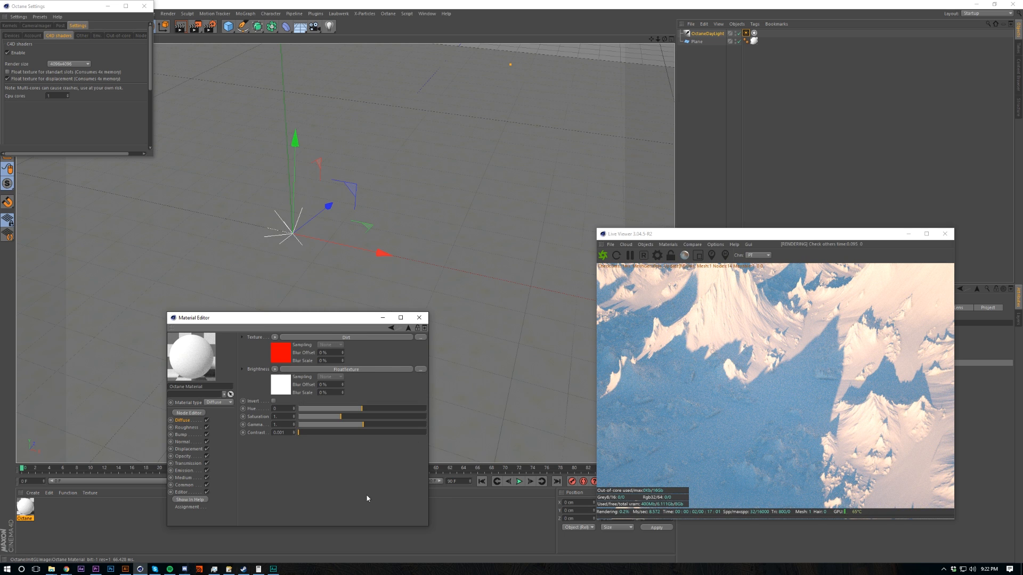
pyautogui.moveTo(519, 341)
pyautogui.keyDown('alt'); pyautogui.mouseDown()
pyautogui.moveTo(502, 369)
pyautogui.moveTo(503, 346)
pyautogui.mouseUp(); pyautogui.keyUp('alt')
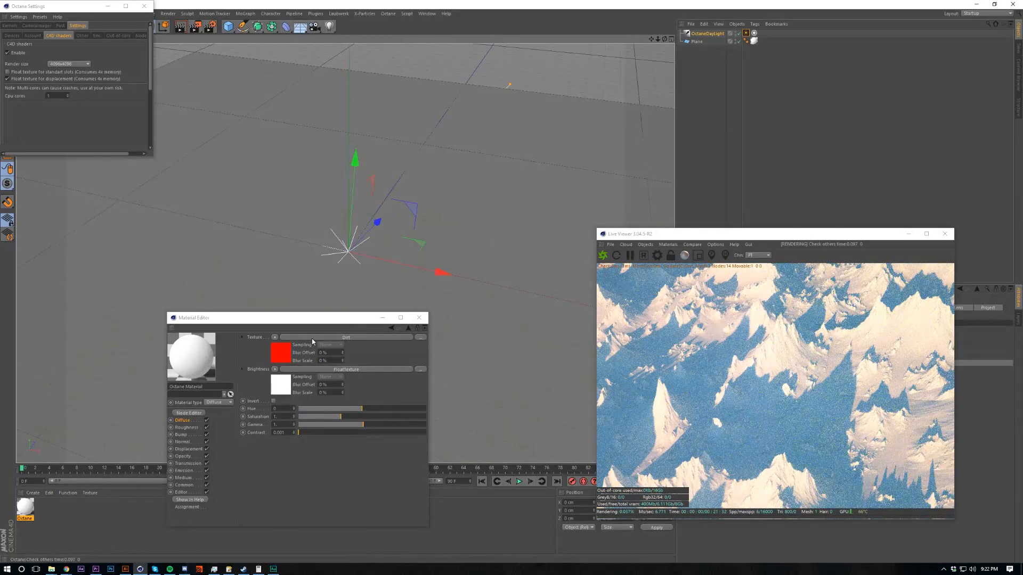
pyautogui.click(182, 420)
pyautogui.click(271, 383)
pyautogui.click(268, 386)
pyautogui.click(268, 387)
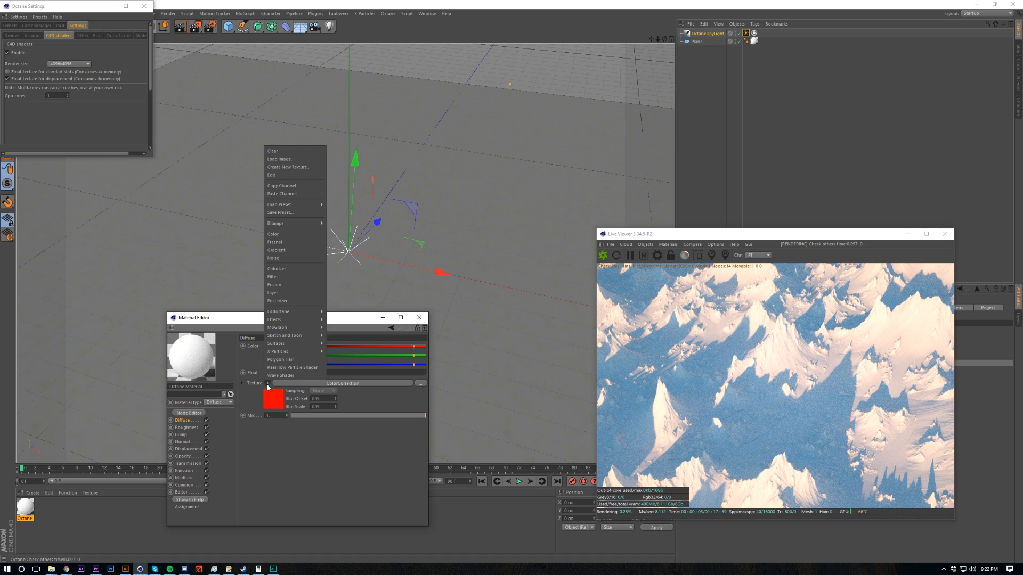
pyautogui.click(273, 373)
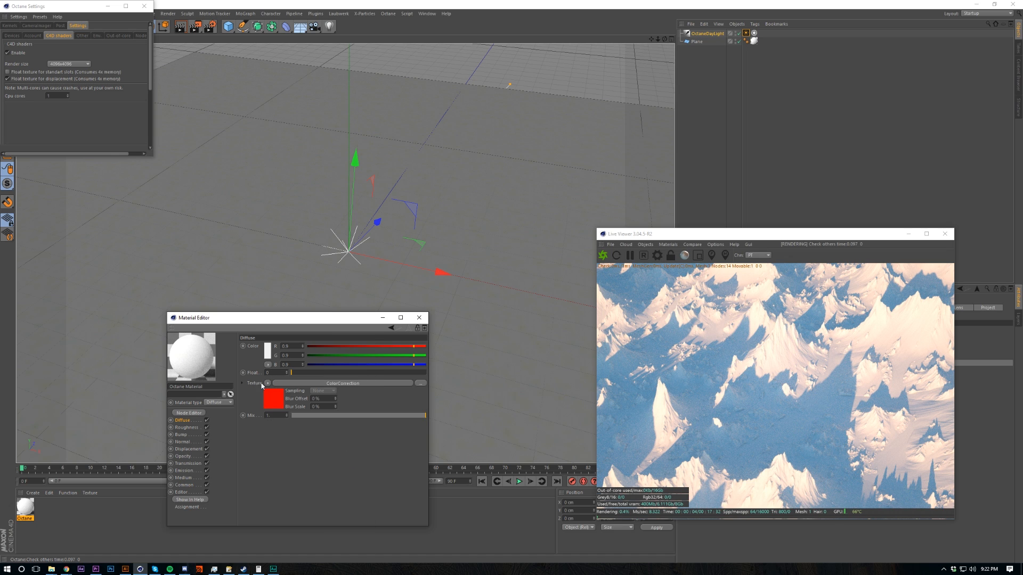
pyautogui.click(32, 492)
pyautogui.moveTo(56, 433)
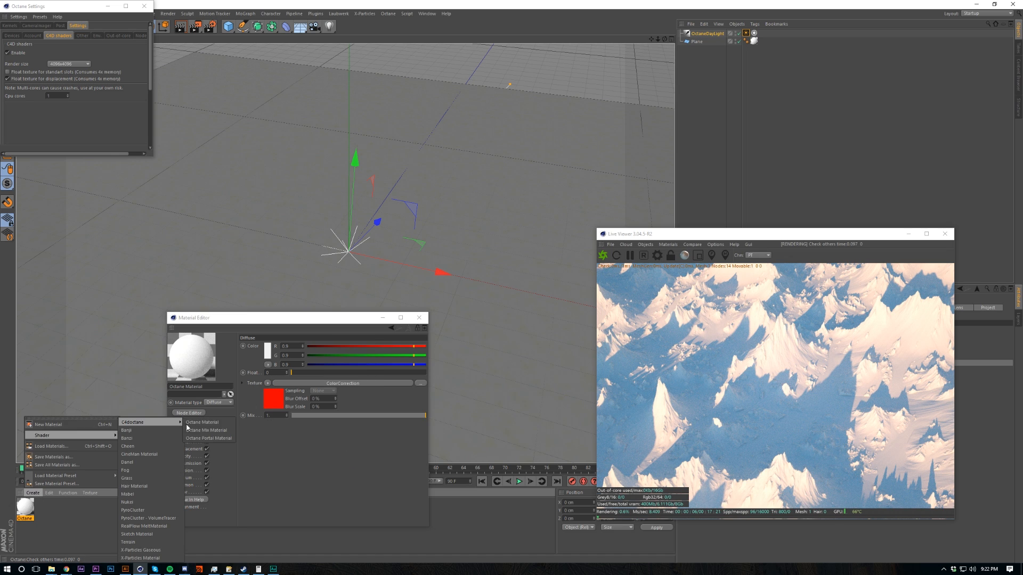
pyautogui.click(137, 453)
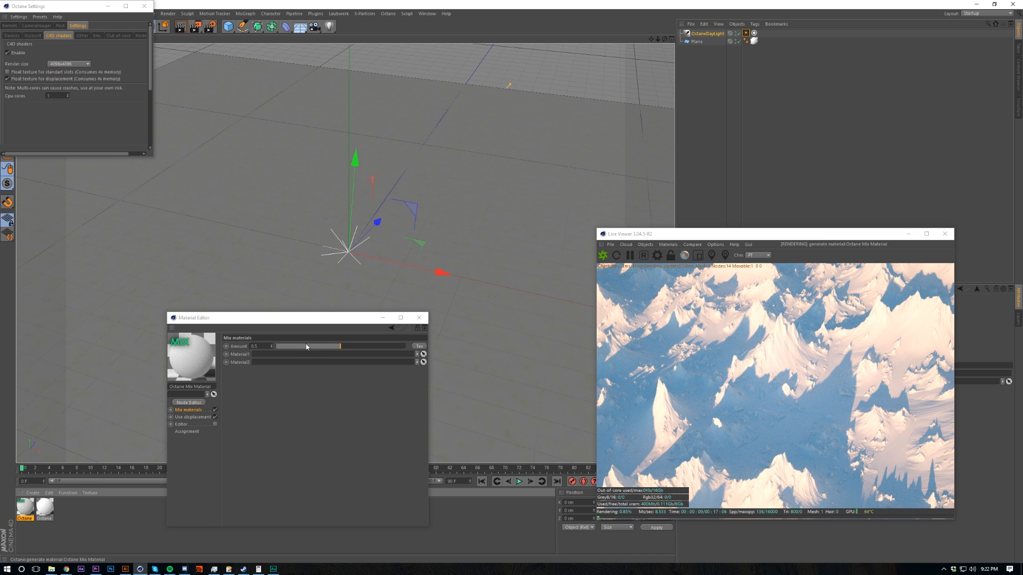
pyautogui.click(419, 318)
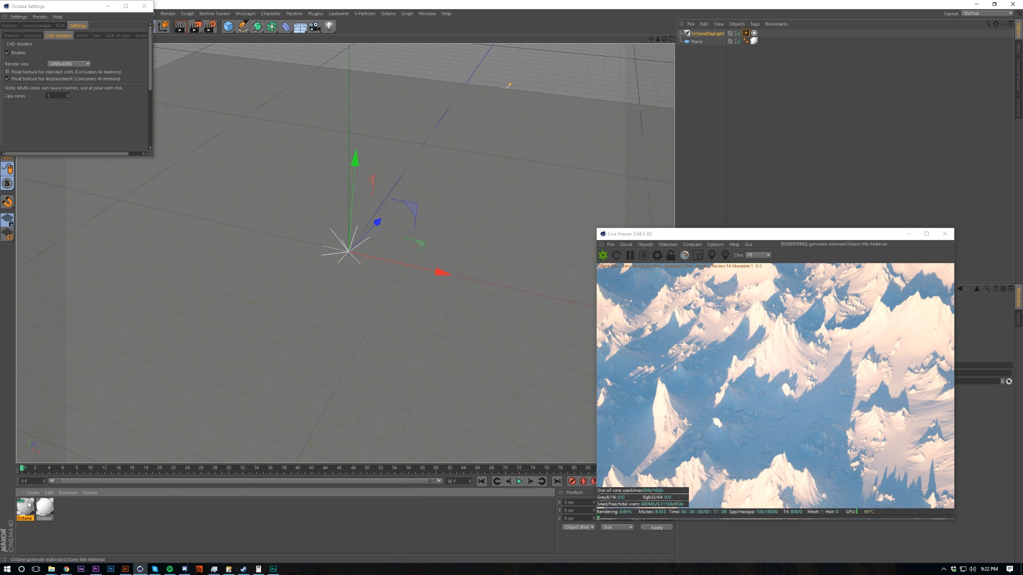
pyautogui.press('Delete')
# Step: Reopen the Octane material and wrap the diffuse ColorCorrection in an Octane MixTexture
pyautogui.doubleClick(25, 506)
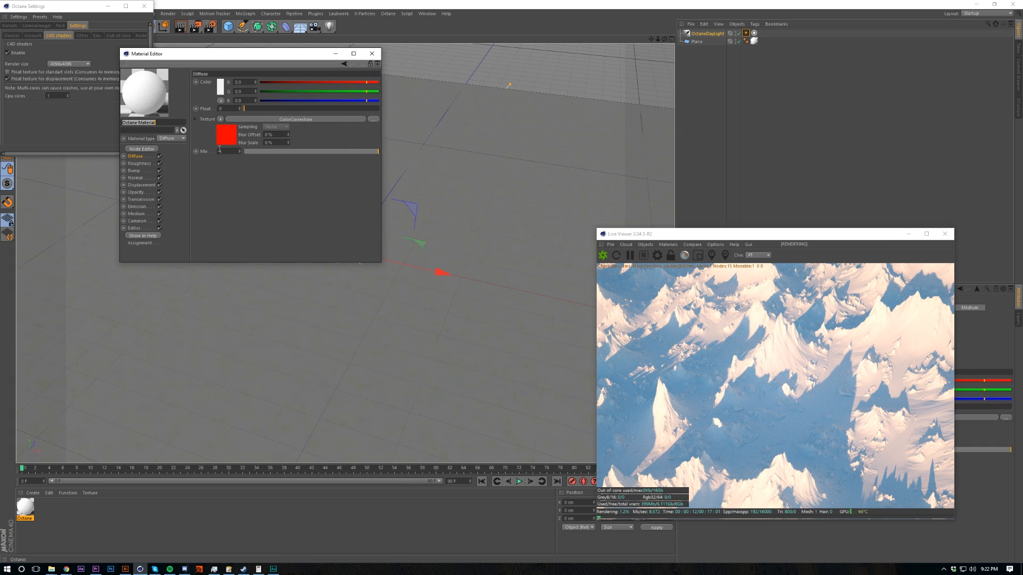
pyautogui.click(325, 119)
pyautogui.click(359, 64)
pyautogui.click(221, 119)
pyautogui.moveTo(247, 286)
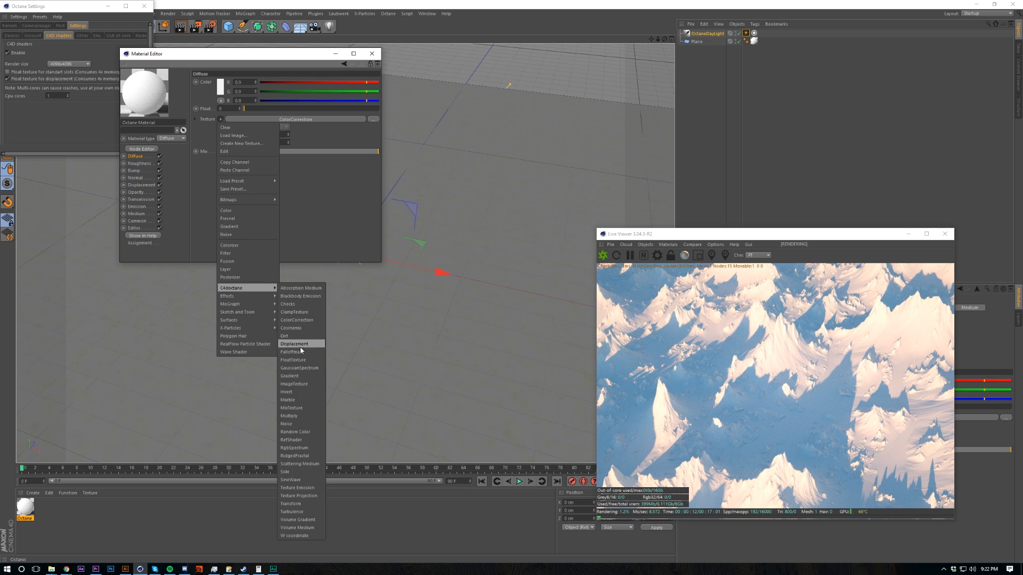
pyautogui.click(302, 408)
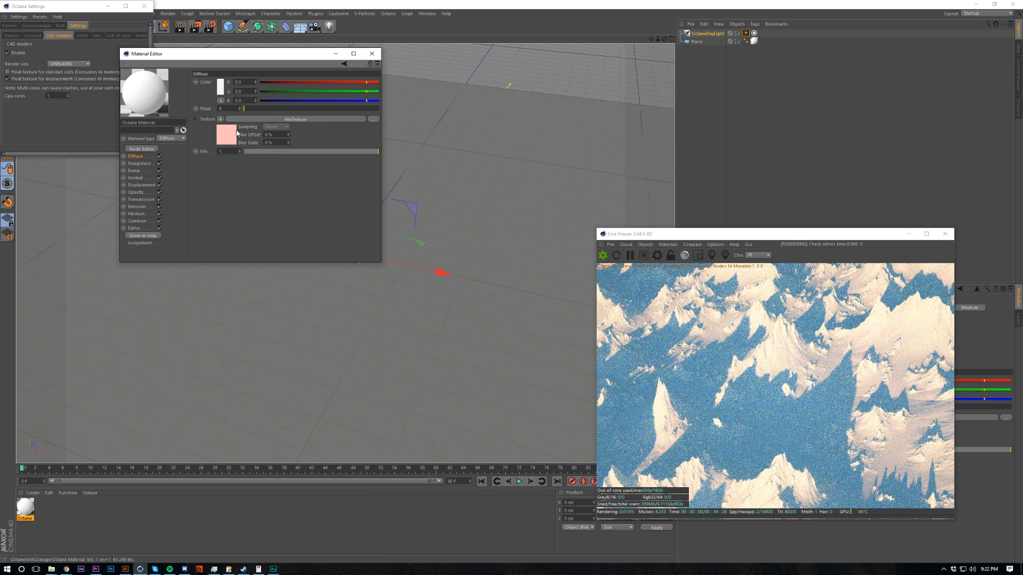
# Step: Copy the MixTexture's ColorCorrection from Texture1 into the Amount slot and clear Texture1
pyautogui.click(226, 81)
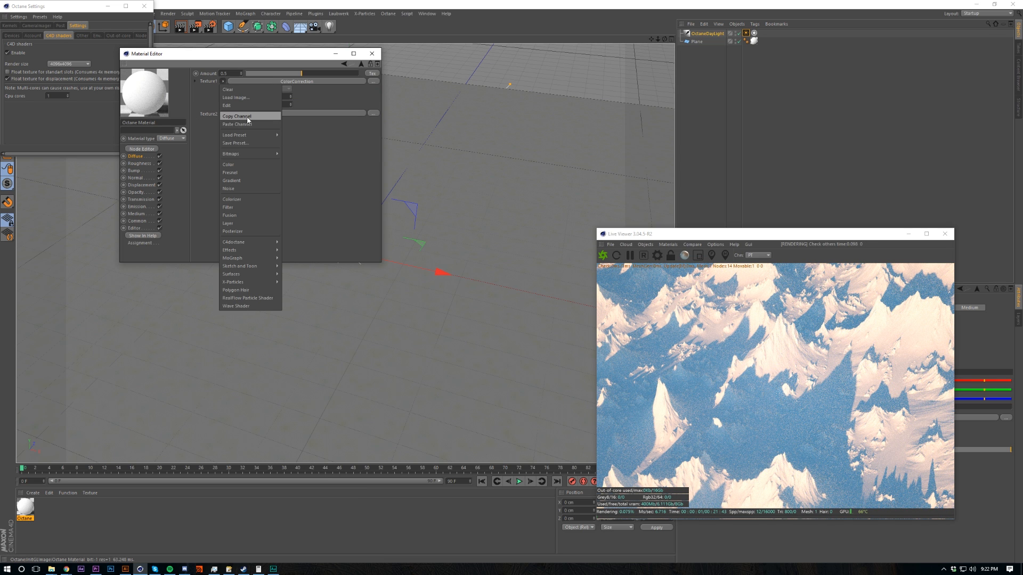
pyautogui.click(235, 114)
pyautogui.click(223, 74)
pyautogui.click(229, 115)
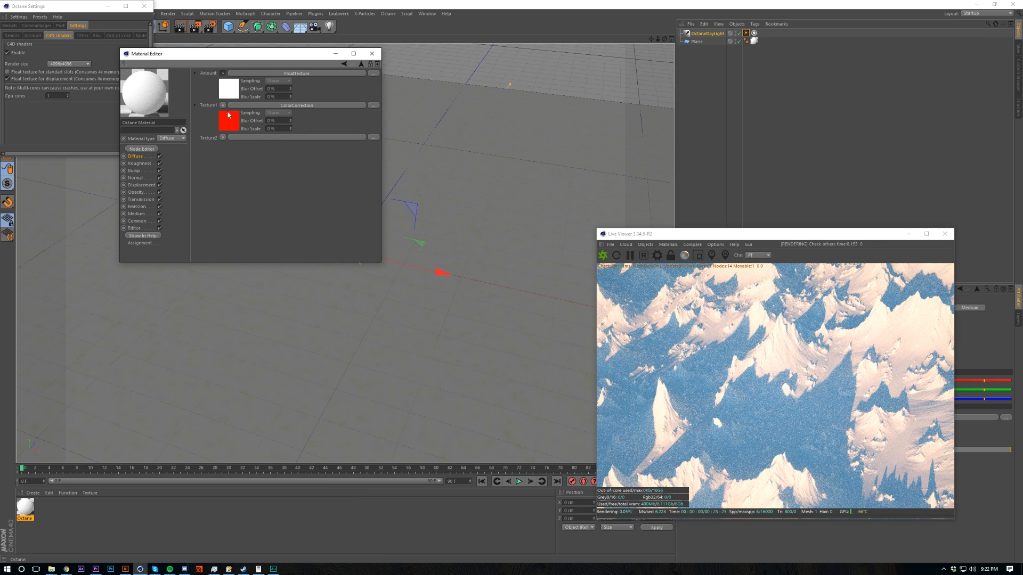
pyautogui.click(223, 105)
pyautogui.click(228, 112)
pyautogui.click(223, 106)
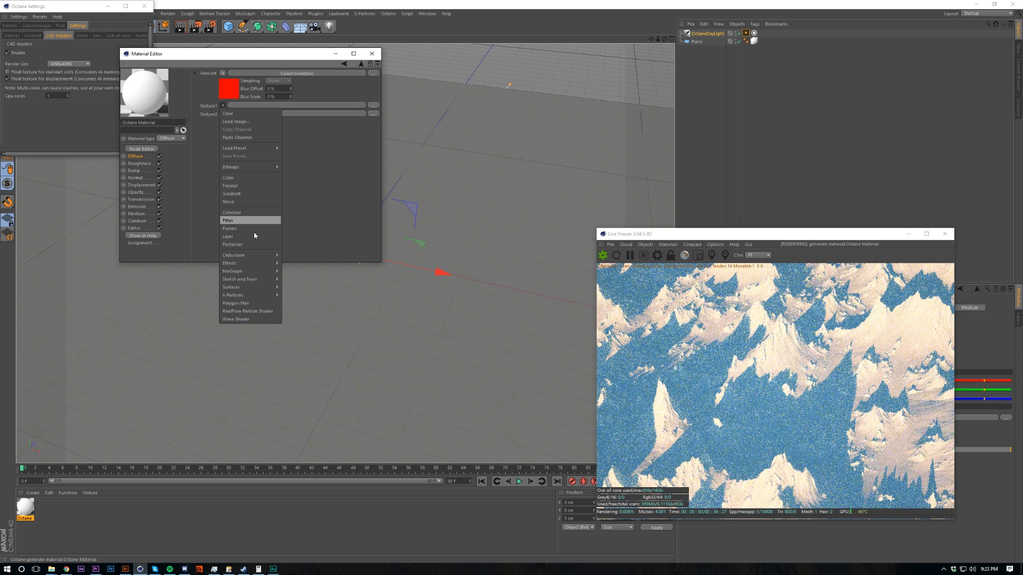
# Step: Load an Octane RgbSpectrum into the MixTexture's Texture1 and copy it to Texture2
pyautogui.moveTo(250, 256)
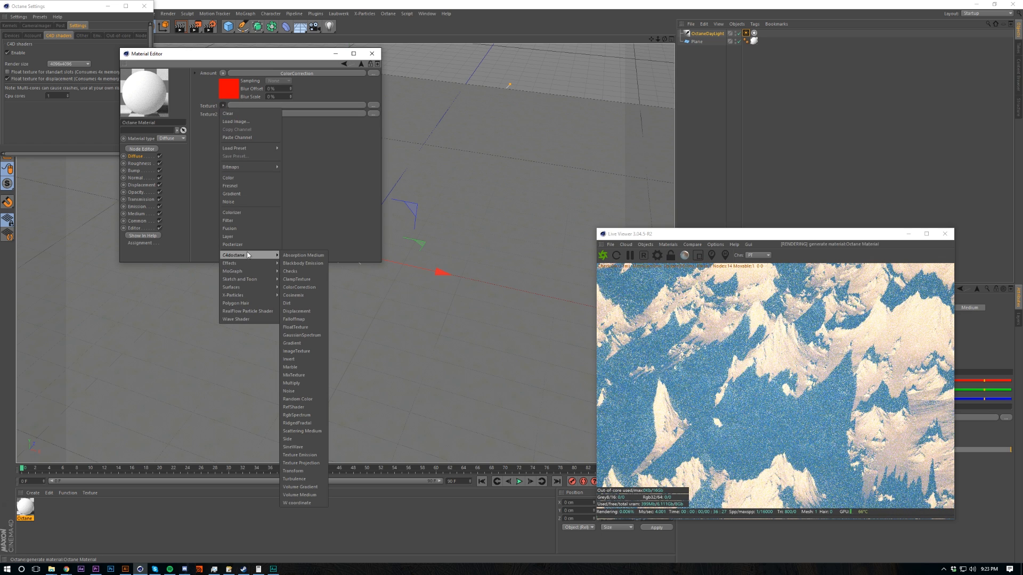
pyautogui.click(305, 415)
pyautogui.click(222, 105)
pyautogui.click(251, 141)
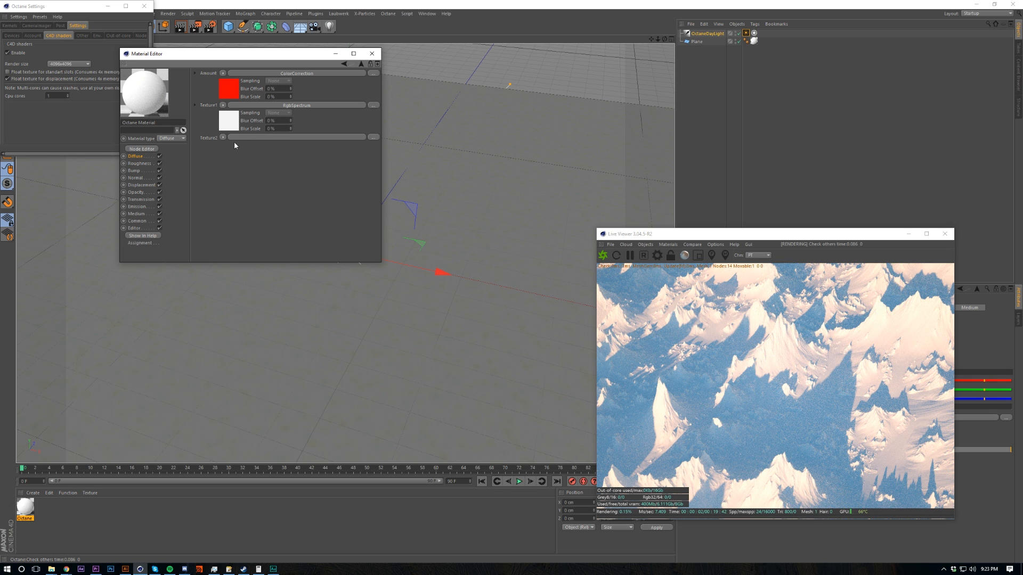
pyautogui.click(223, 138)
pyautogui.click(238, 179)
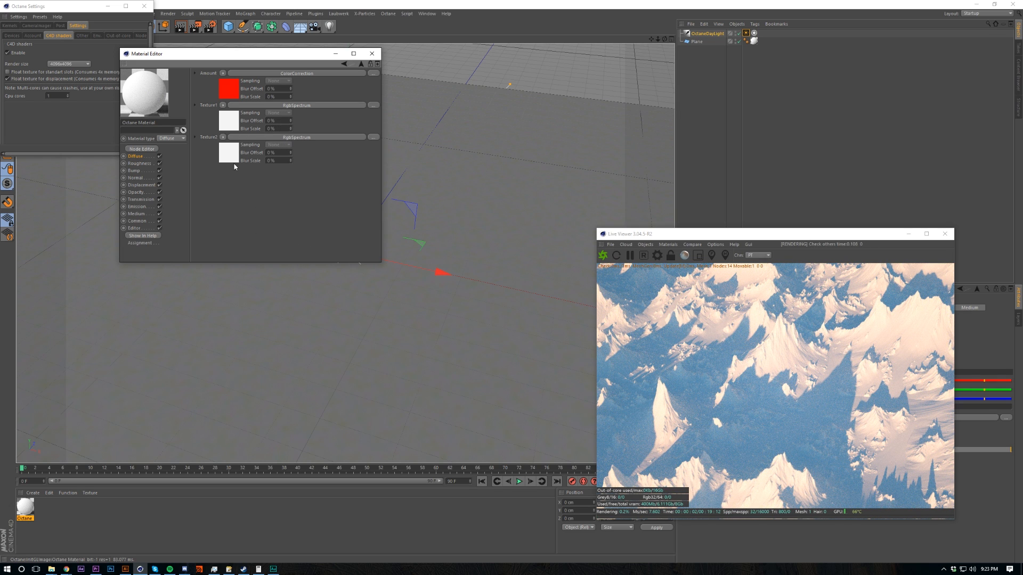
# Step: Change the color of Texture1's RgbSpectrum to a salmon red by raising its saturation
pyautogui.click(226, 122)
pyautogui.click(216, 80)
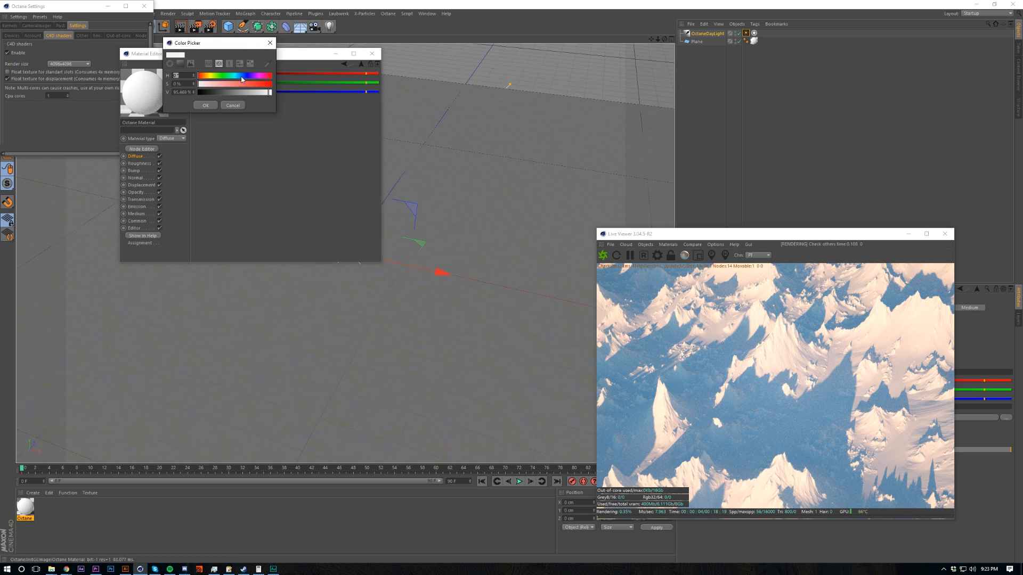
pyautogui.moveTo(251, 85); pyautogui.dragTo(261, 84)
pyautogui.click(205, 105)
pyautogui.click(344, 64)
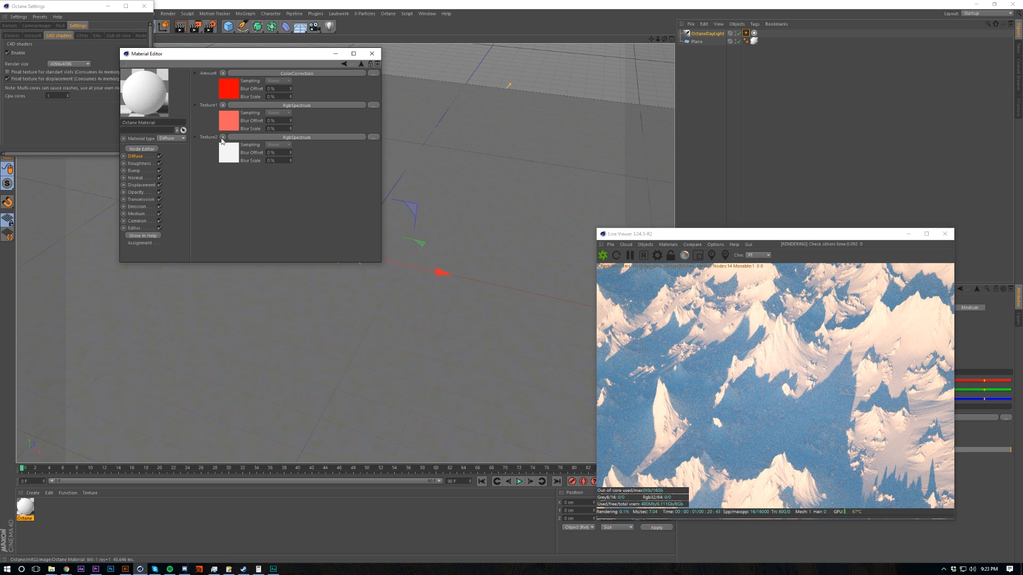
# Step: Darken Texture2's RgbSpectrum to a near-black gray of about 0.025 per RGB channel and return to the MixTexture
pyautogui.click(222, 137)
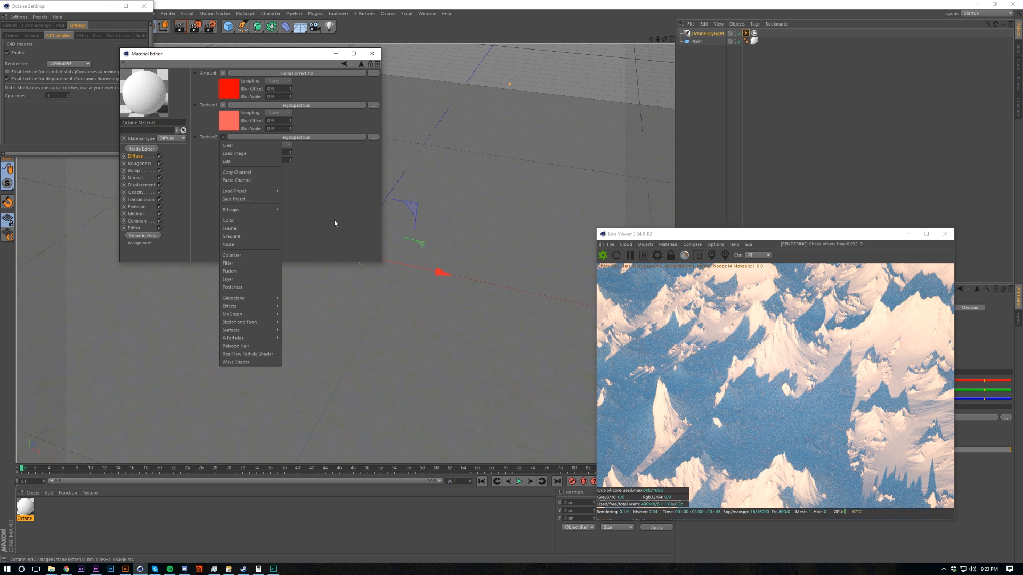
pyautogui.click(338, 221)
pyautogui.click(219, 153)
pyautogui.click(219, 79)
pyautogui.click(202, 94)
pyautogui.click(203, 107)
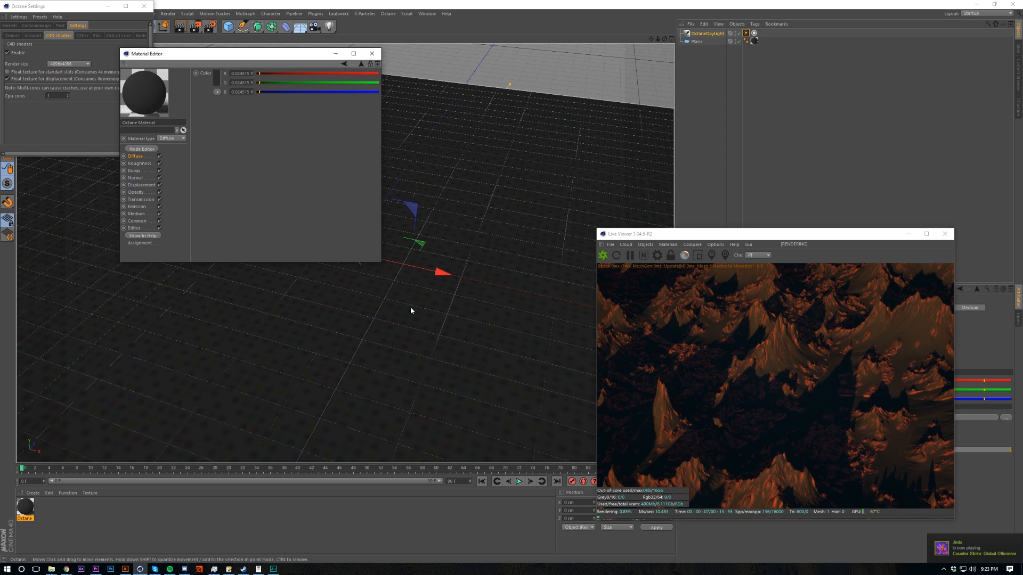
pyautogui.click(361, 64)
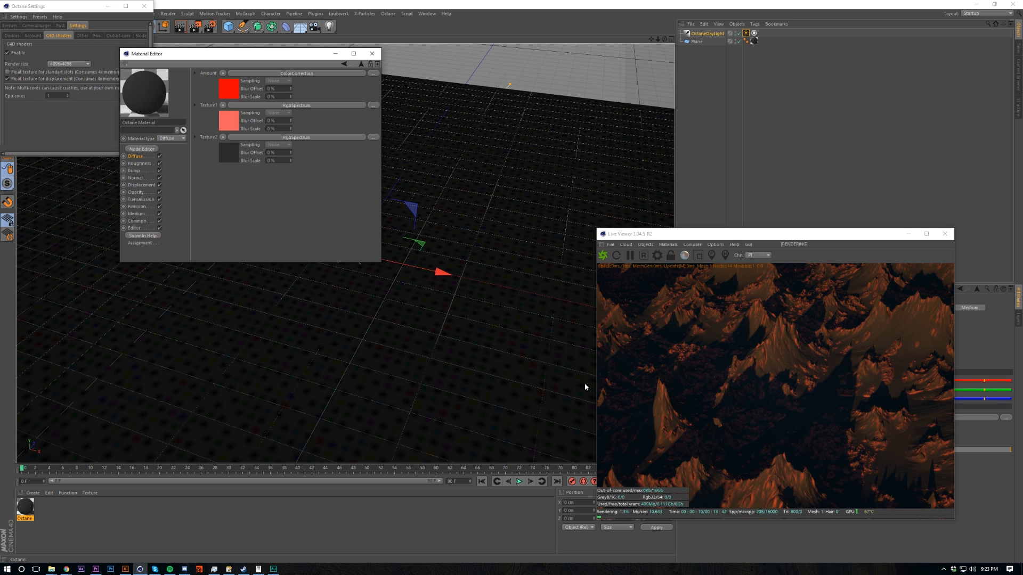
# Step: Try inverting the ColorCorrection that drives the mix amount
pyautogui.click(231, 95)
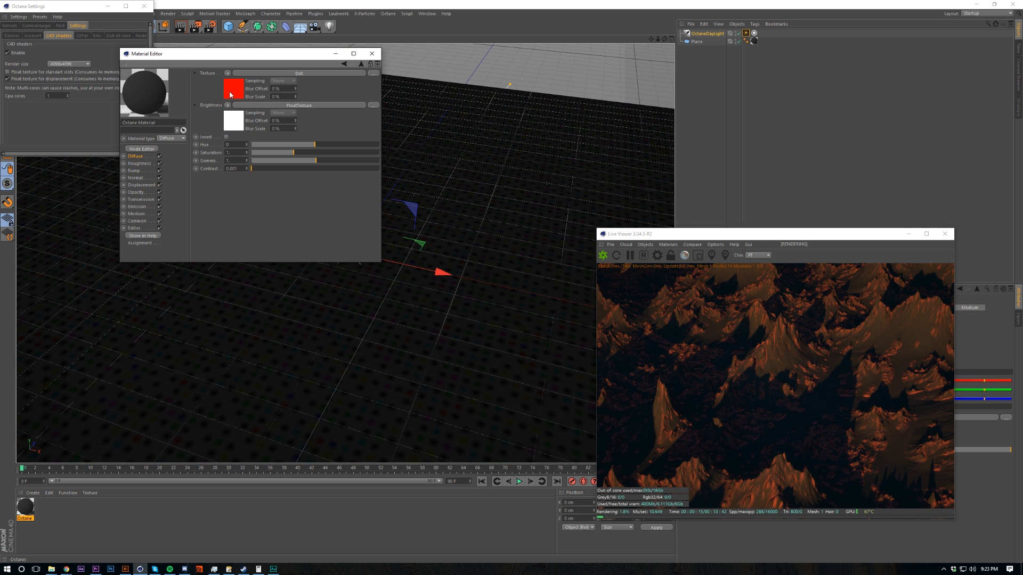
pyautogui.click(227, 138)
pyautogui.click(228, 138)
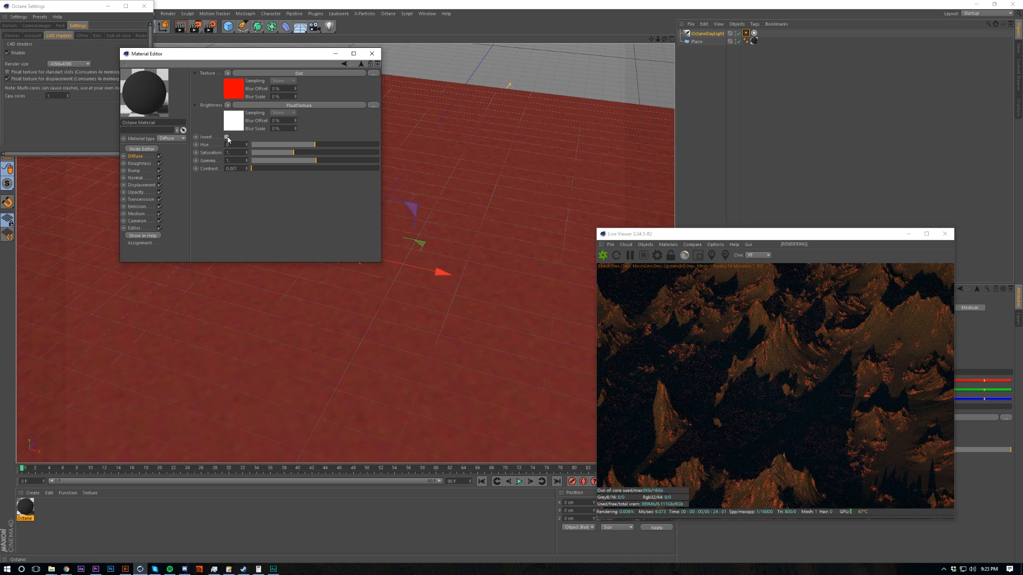
# Step: Raise the Dirt texture's Strength to 10 and compare the render with Invert Normal on and off, leaving it off
pyautogui.click(233, 93)
pyautogui.moveTo(270, 73); pyautogui.dragTo(395, 87)
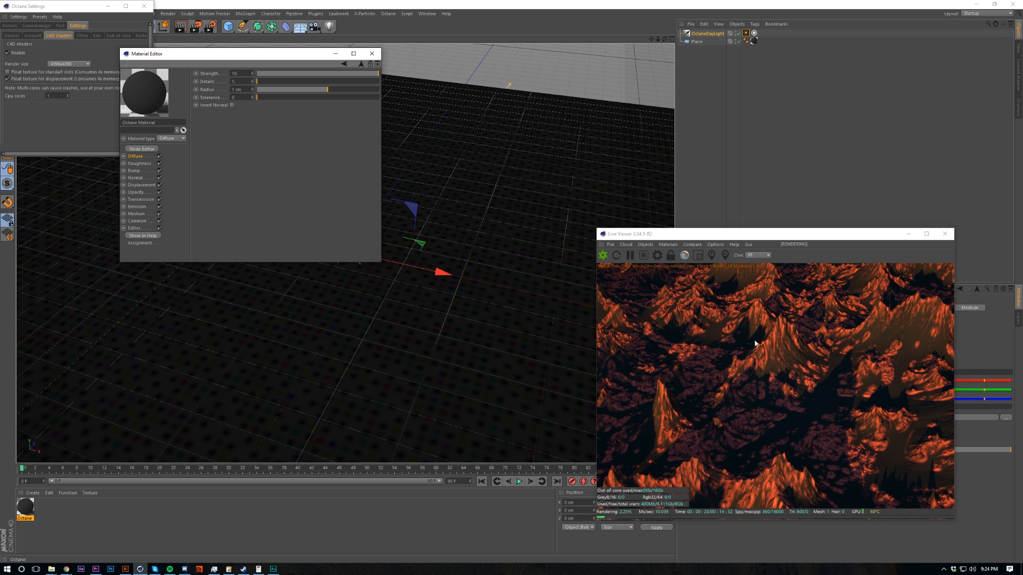
pyautogui.click(232, 105)
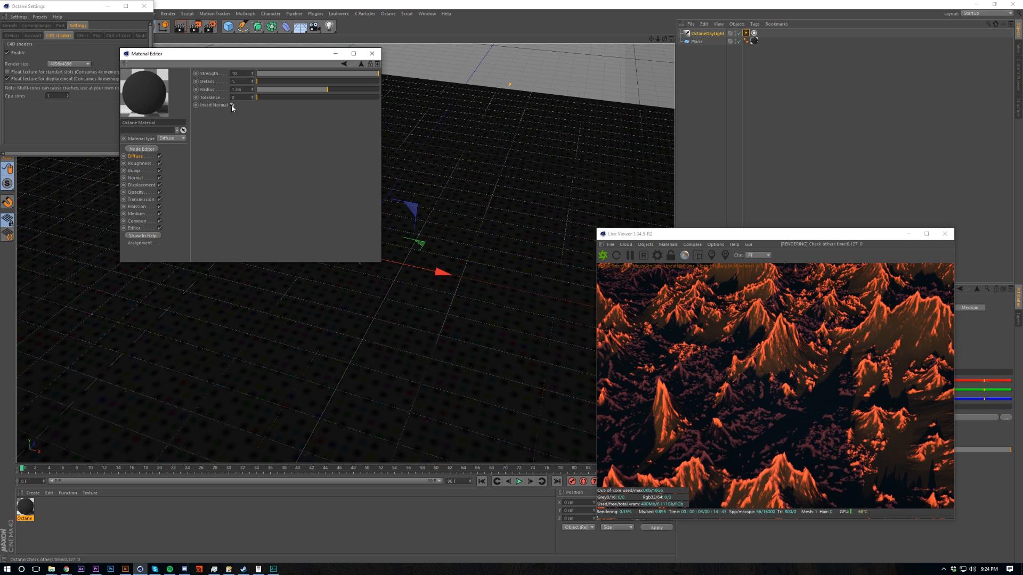
pyautogui.click(232, 105)
pyautogui.click(232, 105)
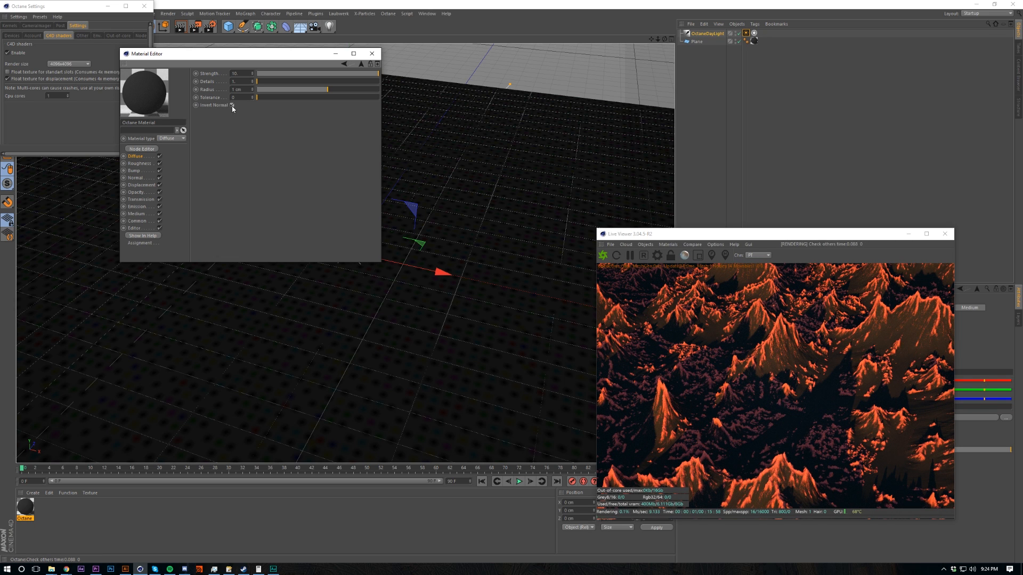
pyautogui.click(233, 106)
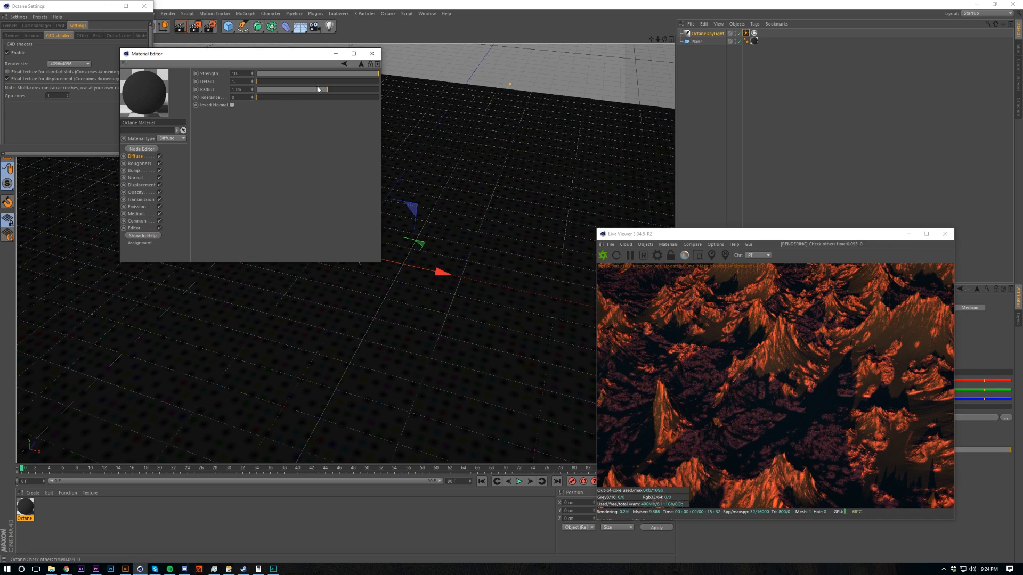
# Step: Set the Dirt's Details to about 70, Radius to just over 3 cm and Tolerance to about 0.22, and inspect the terrain
pyautogui.moveTo(350, 89)
pyautogui.mouseDown()
pyautogui.moveTo(338, 90)
pyautogui.moveTo(363, 93)
pyautogui.moveTo(316, 102)
pyautogui.moveTo(337, 101)
pyautogui.mouseUp()
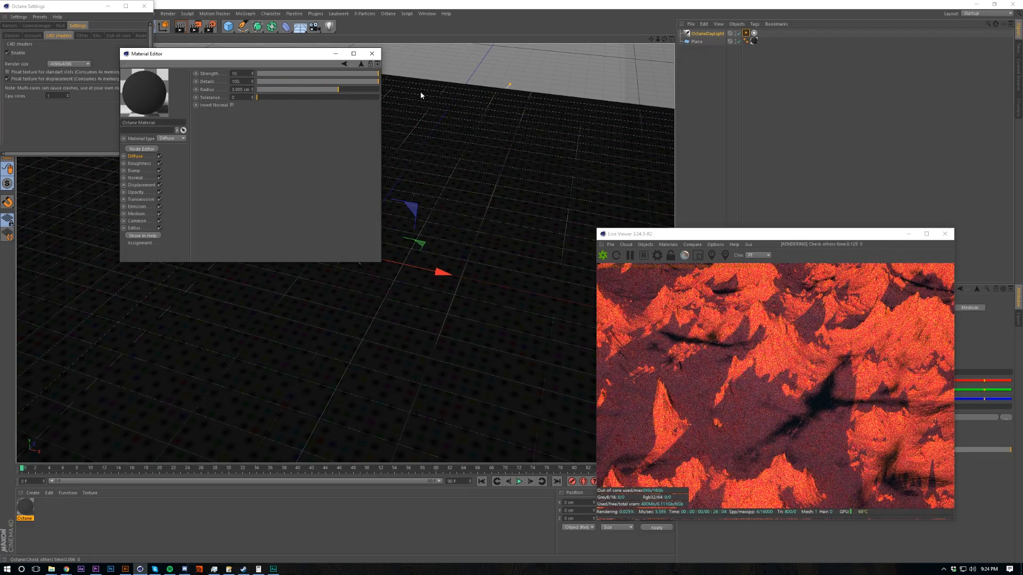
pyautogui.click(342, 82)
pyautogui.moveTo(302, 98); pyautogui.dragTo(350, 112)
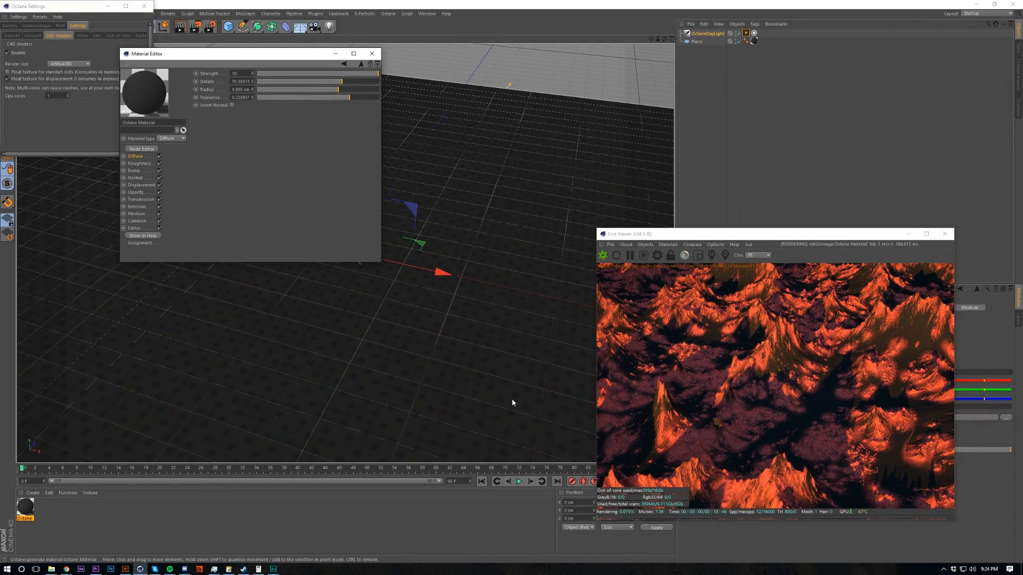
pyautogui.keyDown('alt'); pyautogui.moveTo(408, 298); pyautogui.dragTo(424, 239); pyautogui.keyUp('alt')
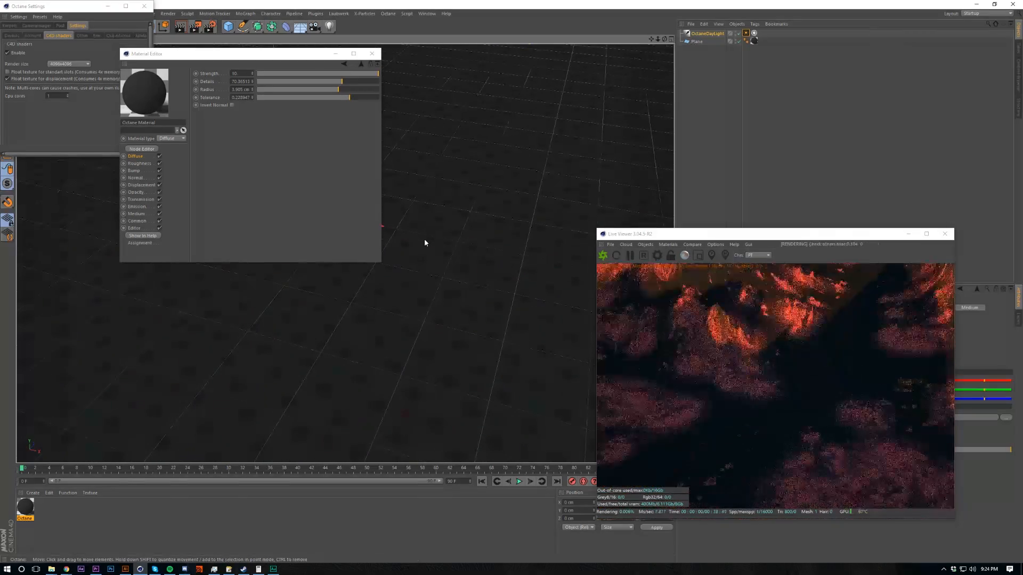
pyautogui.keyDown('alt'); pyautogui.moveTo(431, 287); pyautogui.dragTo(425, 349); pyautogui.keyUp('alt')
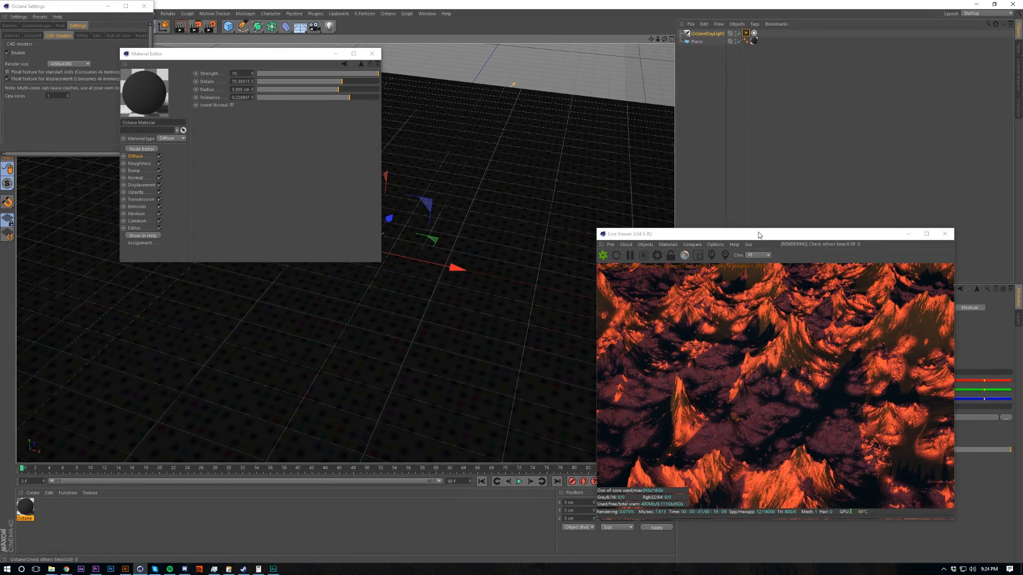
# Step: Replace the FloatTexture in the ColorCorrection's brightness with an Octane Noise texture, with the Live Viewer moved closer to the material editor
pyautogui.moveTo(748, 234); pyautogui.dragTo(636, 179)
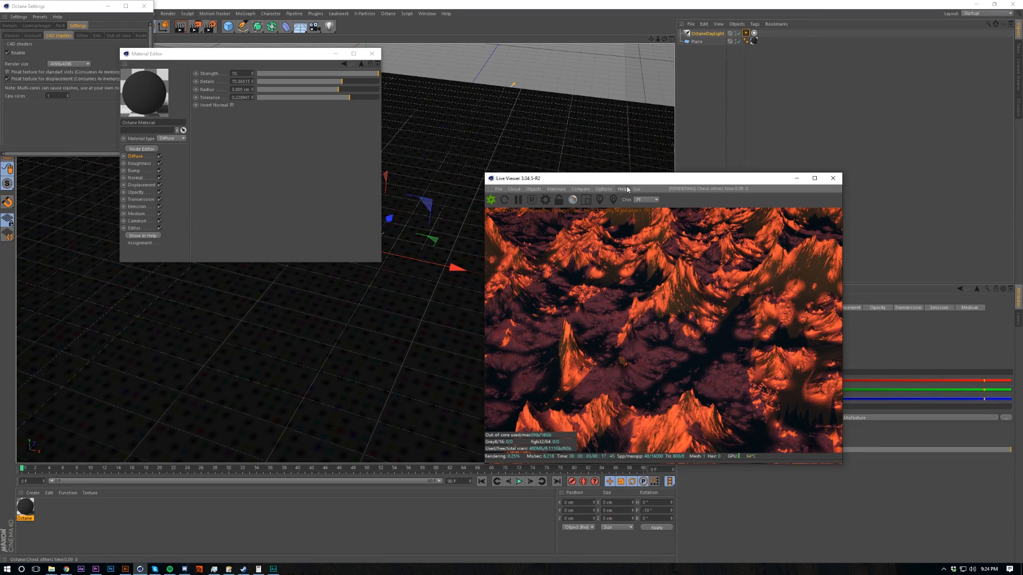
pyautogui.click(295, 148)
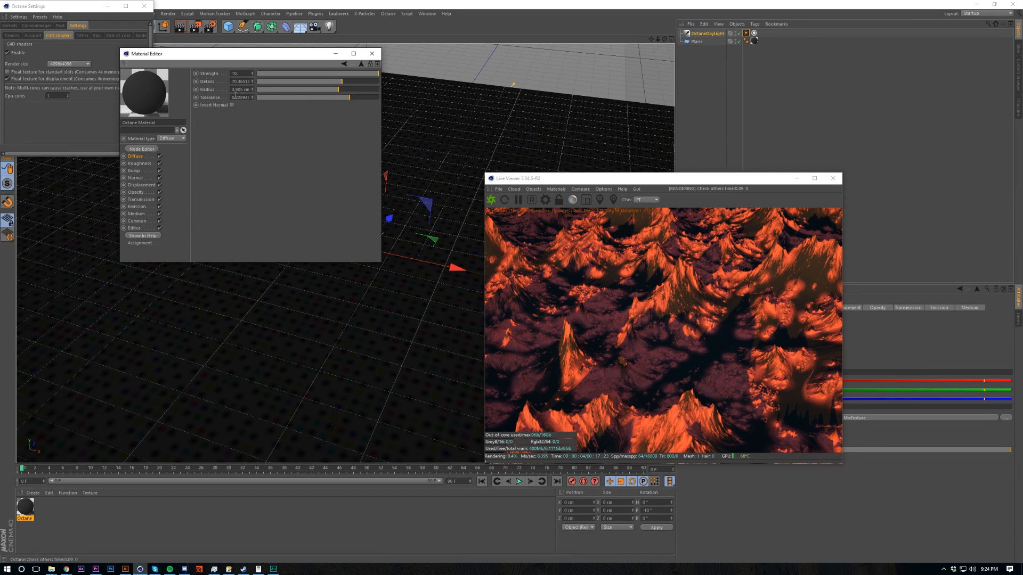
pyautogui.click(361, 64)
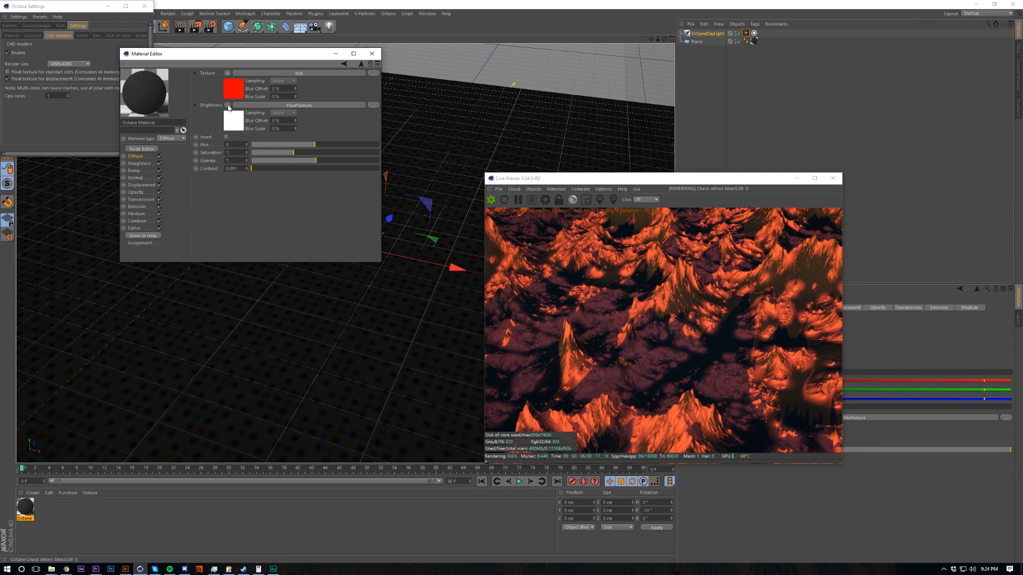
pyautogui.click(228, 106)
pyautogui.moveTo(251, 268)
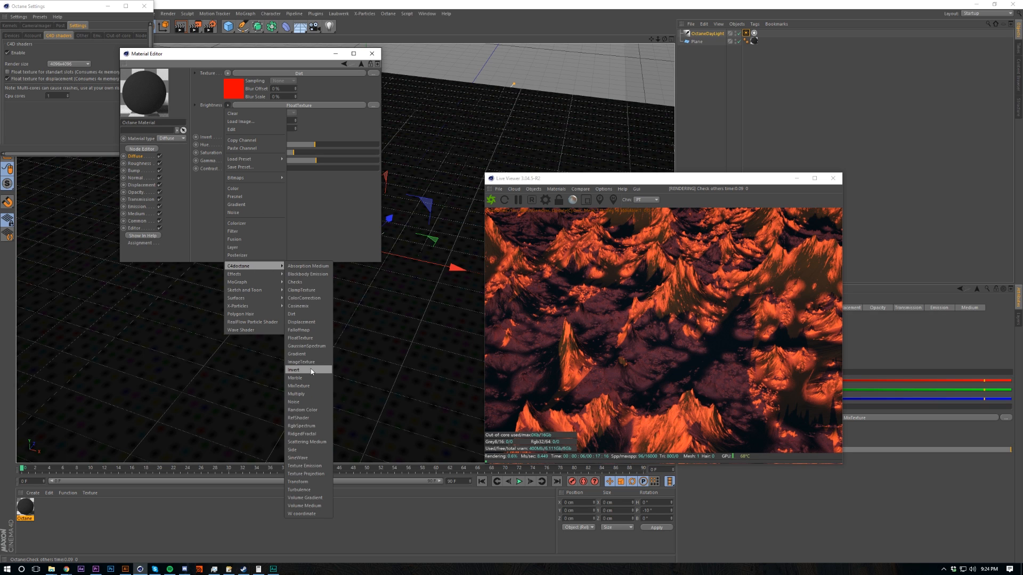
pyautogui.click(308, 403)
# Step: Raise the brightness Noise's Contrast and lower its Gamma to about 0.23
pyautogui.click(235, 120)
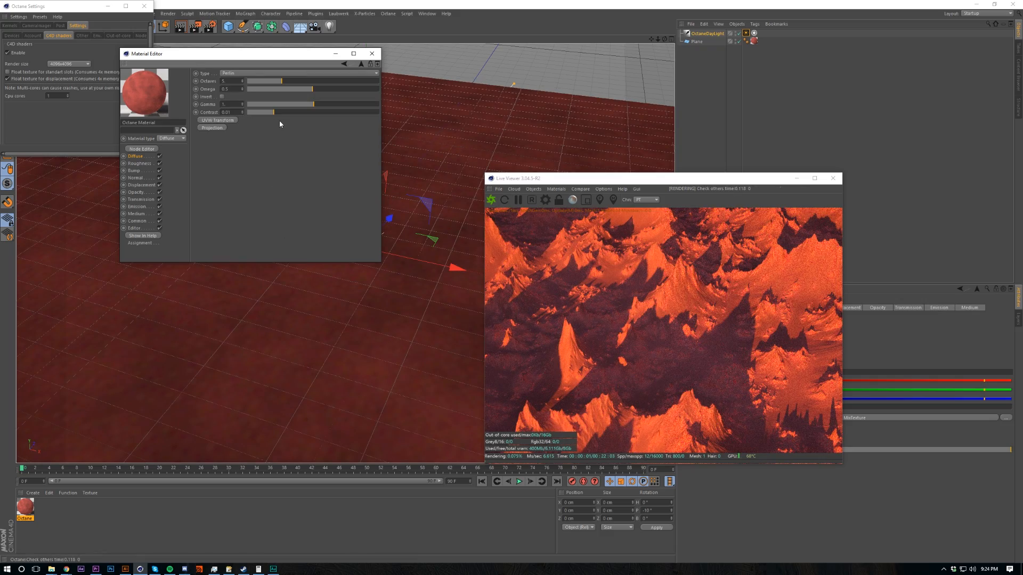
pyautogui.click(346, 112)
pyautogui.moveTo(313, 104); pyautogui.dragTo(293, 108)
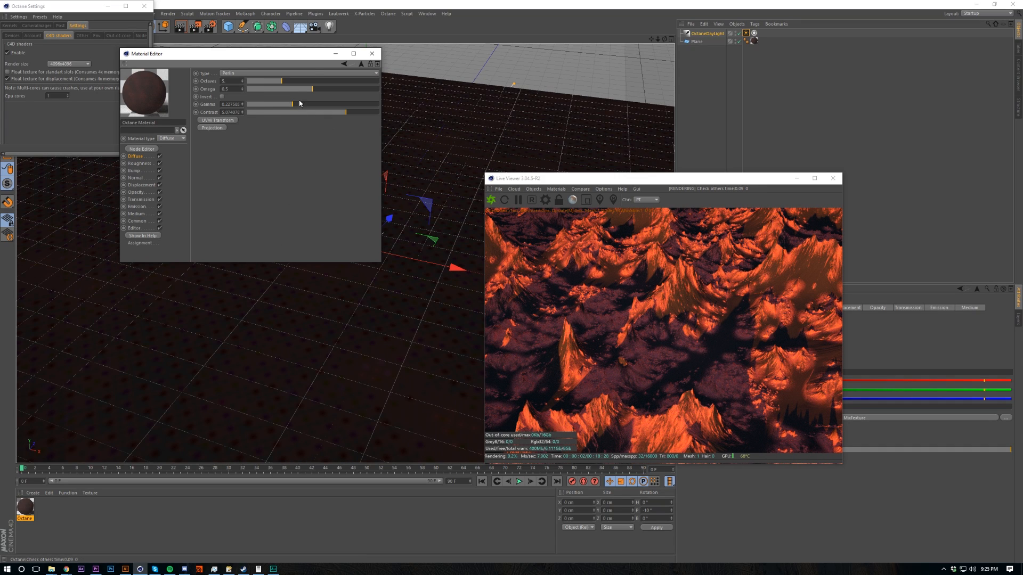
# Step: Set the brightness Noise's Octaves to 16, Omega to about 0.6, Contrast to 1000 and Gamma to about 0.72
pyautogui.moveTo(299, 81); pyautogui.dragTo(410, 84)
pyautogui.moveTo(319, 88); pyautogui.dragTo(275, 109)
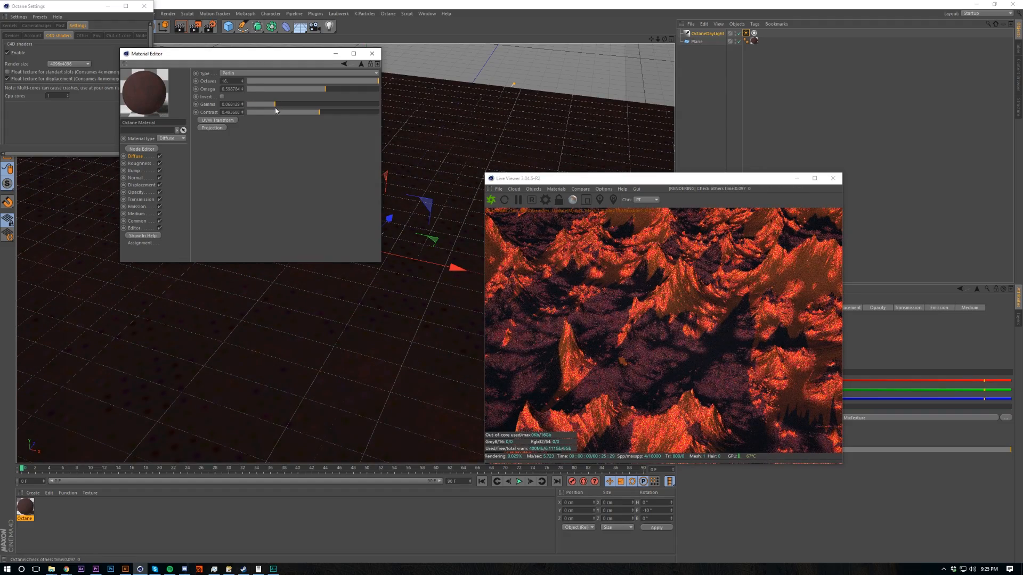
pyautogui.moveTo(275, 110); pyautogui.dragTo(420, 120)
pyautogui.moveTo(283, 109); pyautogui.dragTo(309, 104)
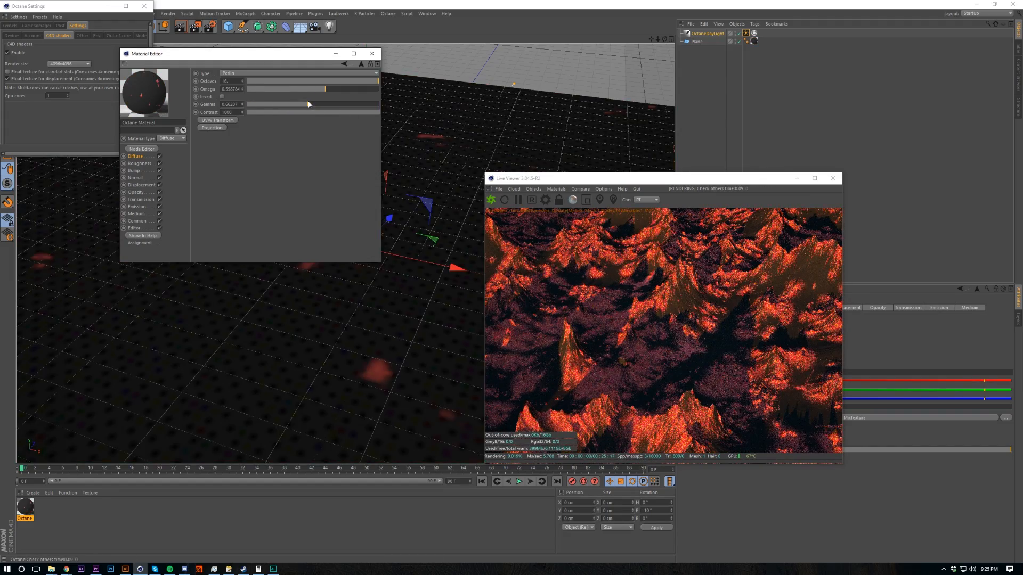
pyautogui.moveTo(308, 105); pyautogui.dragTo(309, 105)
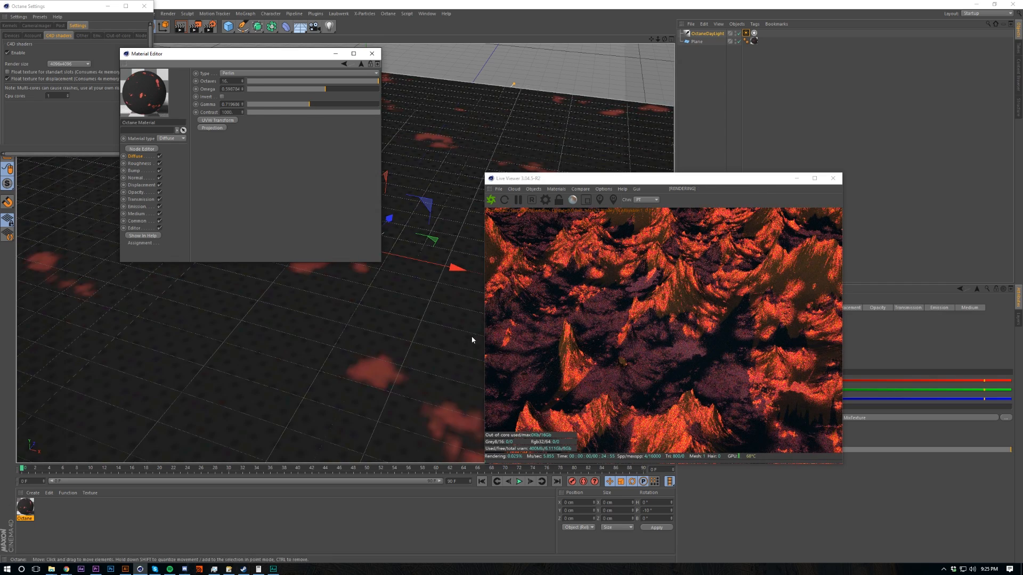
# Step: Fine-tune the brightness Noise's Gamma to about 0.8 and raise its Omega to about 0.8
pyautogui.moveTo(379, 370)
pyautogui.keyDown('alt'); pyautogui.mouseDown(button='right')
pyautogui.moveTo(393, 293)
pyautogui.moveTo(377, 356)
pyautogui.mouseUp(button='right'); pyautogui.keyUp('alt')
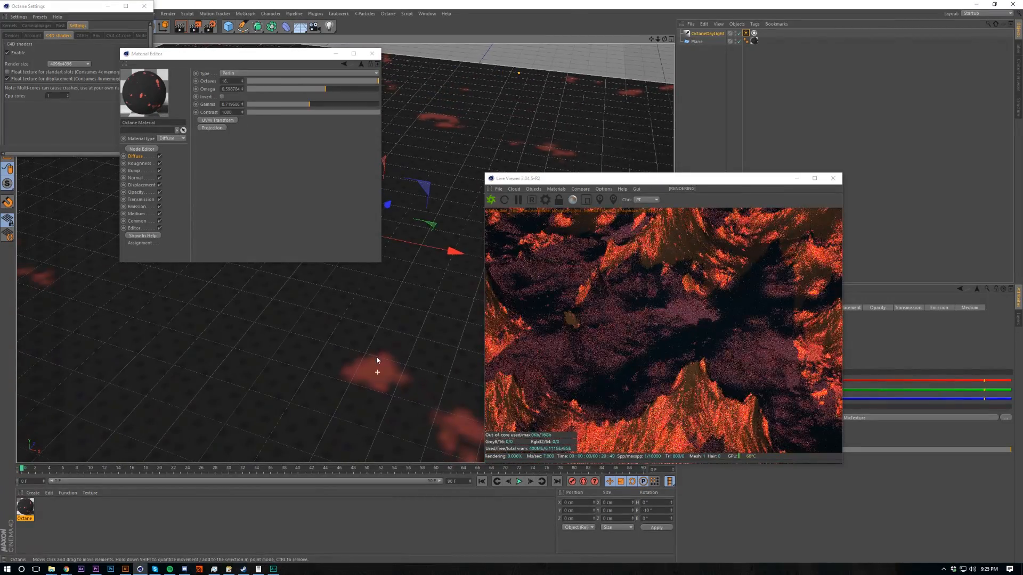
pyautogui.moveTo(313, 107); pyautogui.dragTo(314, 108)
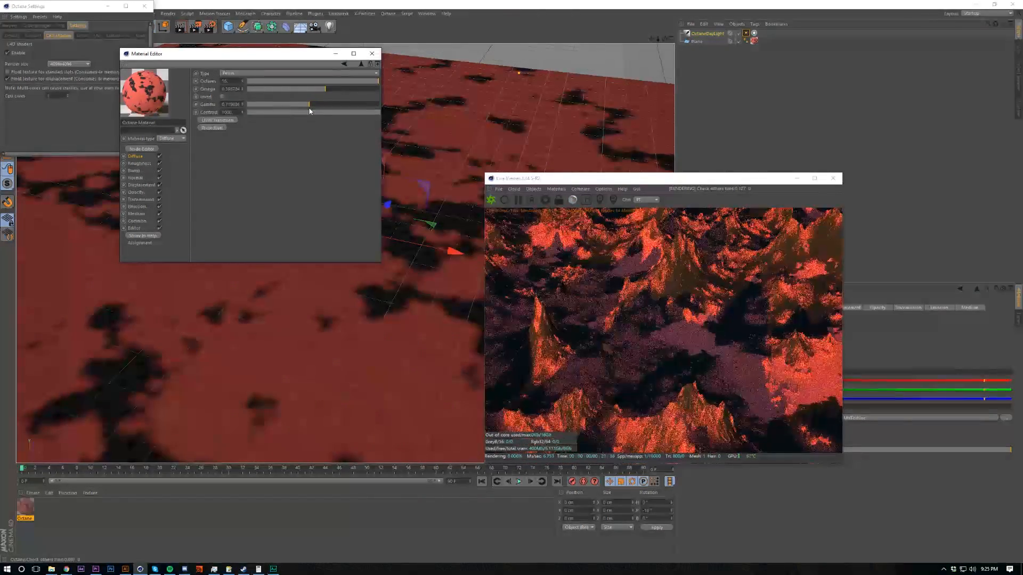
pyautogui.moveTo(313, 108); pyautogui.dragTo(321, 112)
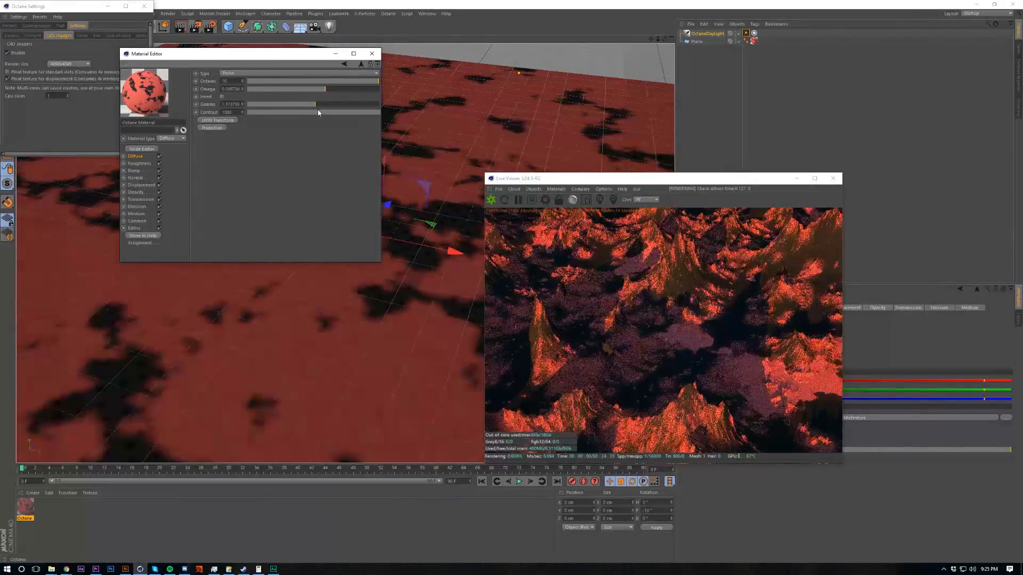
pyautogui.moveTo(319, 113); pyautogui.dragTo(312, 111)
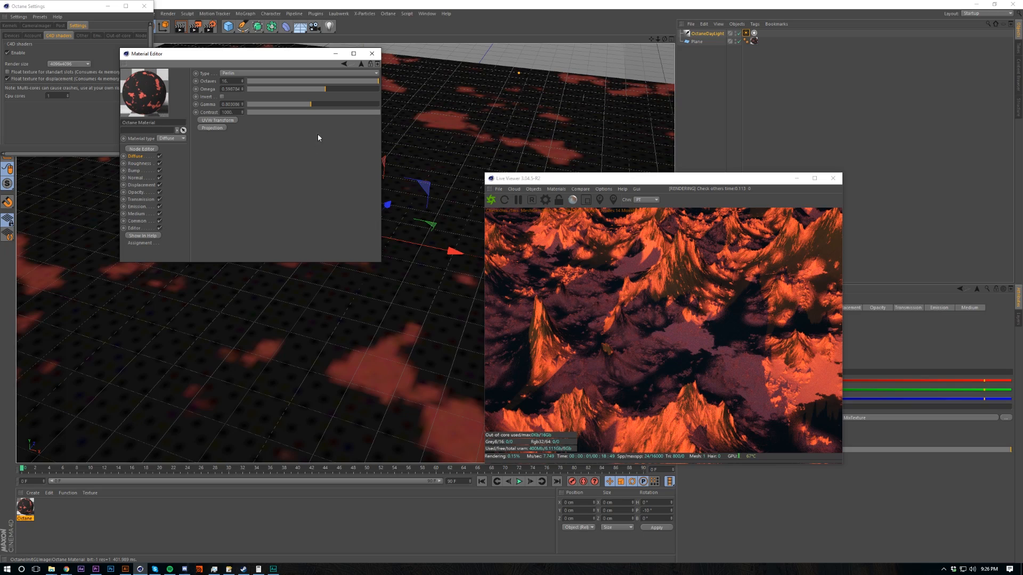
pyautogui.moveTo(320, 87); pyautogui.dragTo(345, 94)
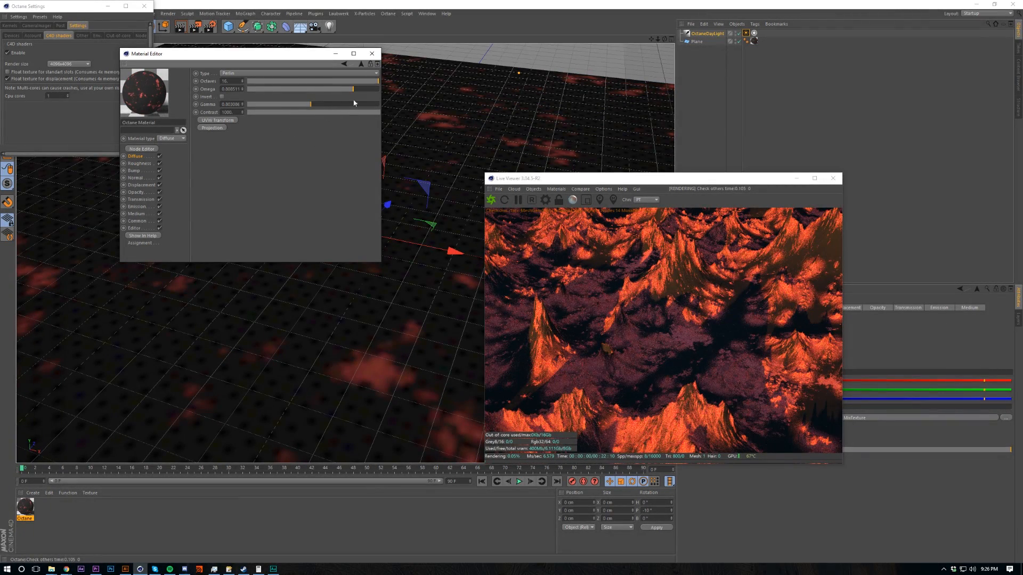
# Step: Compare the OctaneDayLight's Sun size at 0.1 and 30 in the render, and settle it at about 7.6
pyautogui.moveTo(655, 174); pyautogui.dragTo(445, 201)
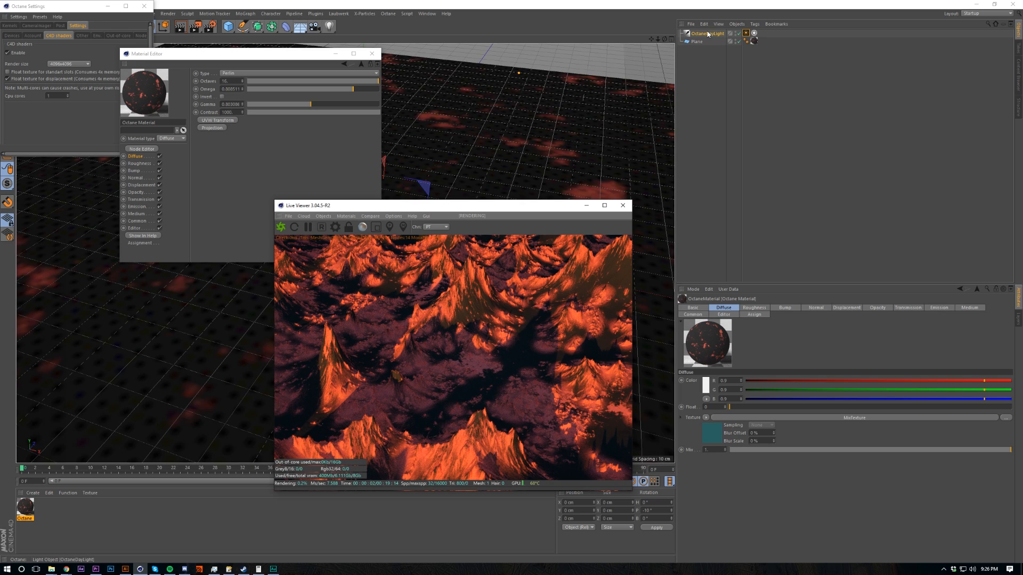
pyautogui.click(699, 33)
pyautogui.click(700, 33)
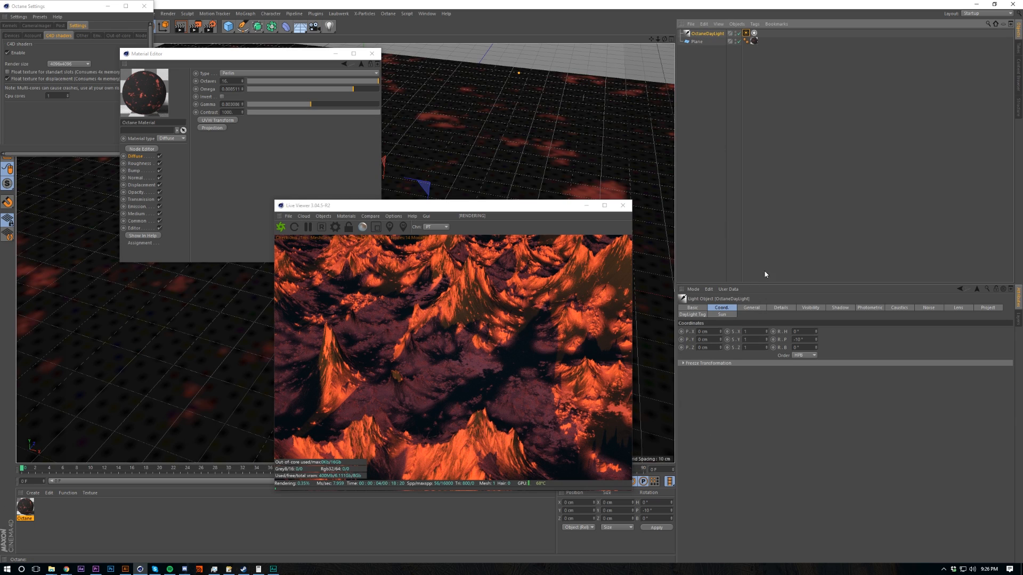
pyautogui.click(746, 33)
pyautogui.moveTo(759, 324); pyautogui.dragTo(775, 340)
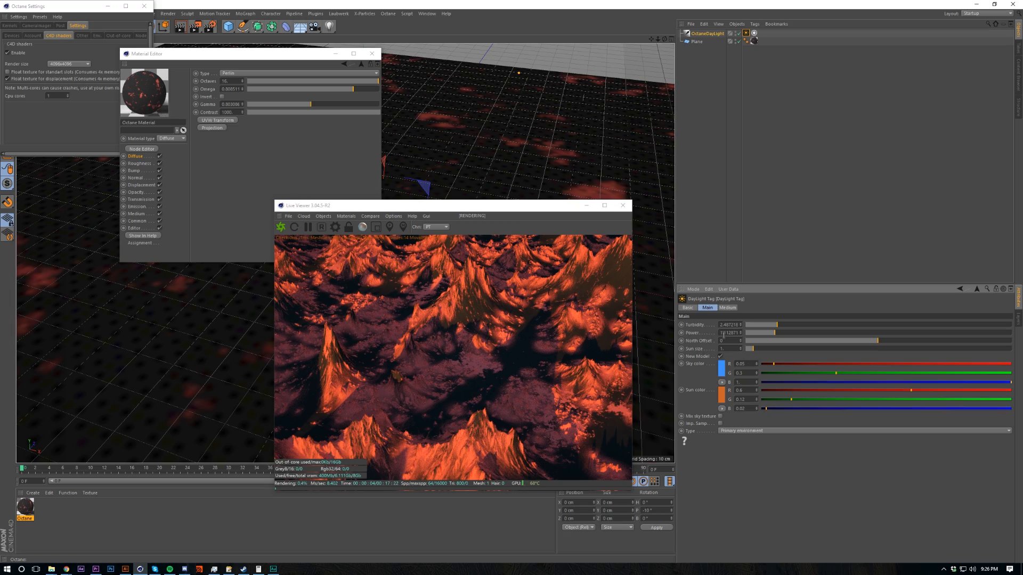
pyautogui.moveTo(757, 349); pyautogui.dragTo(954, 350)
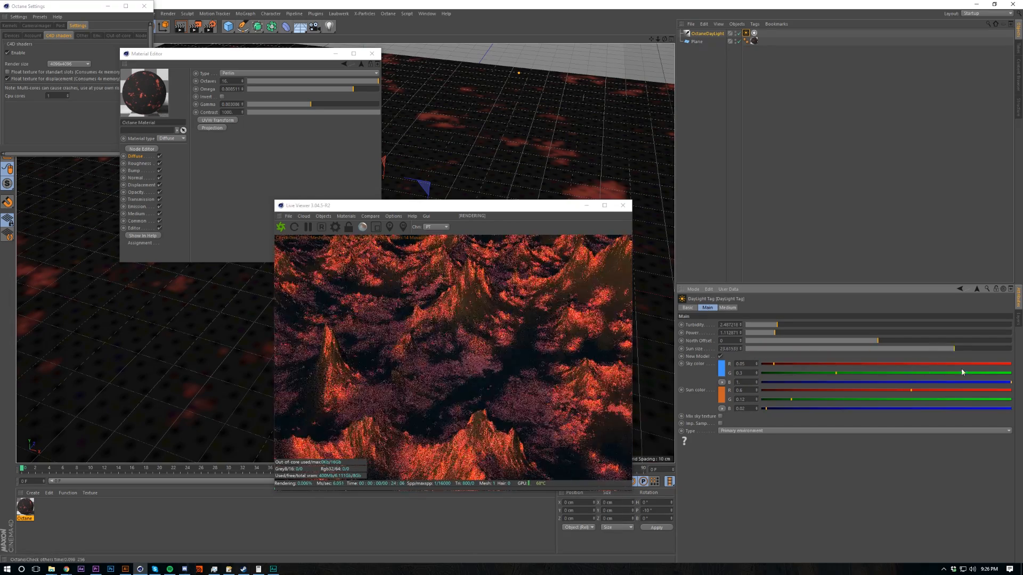
pyautogui.moveTo(954, 349); pyautogui.dragTo(692, 363)
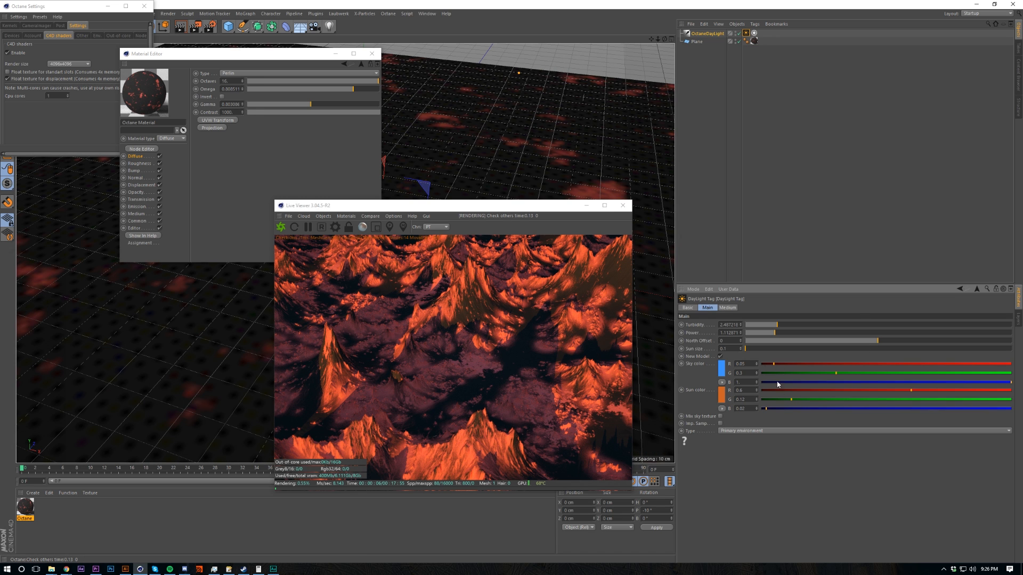
pyautogui.moveTo(753, 348); pyautogui.dragTo(1011, 352)
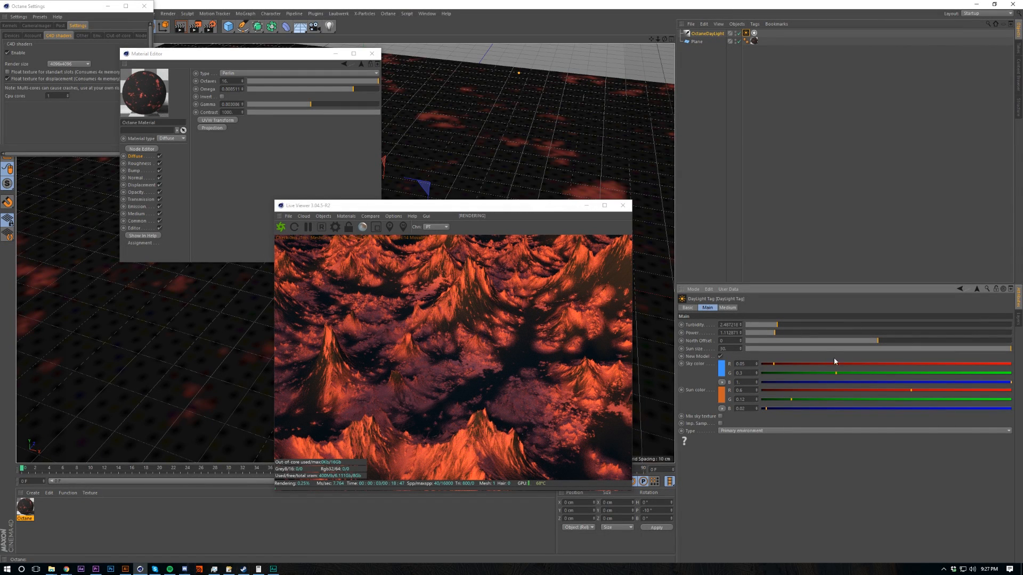
pyautogui.click(775, 349)
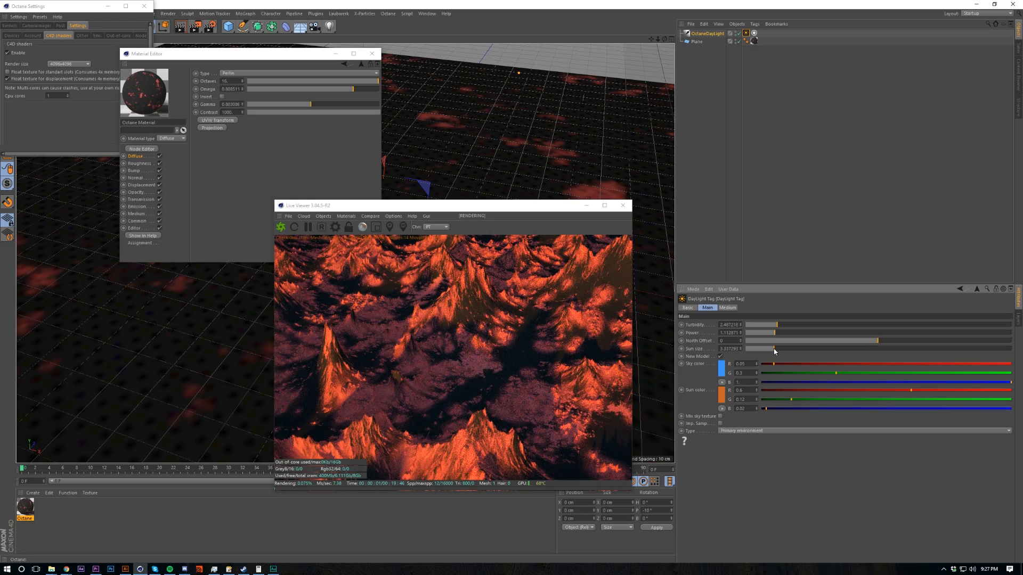
pyautogui.moveTo(776, 352); pyautogui.dragTo(813, 355)
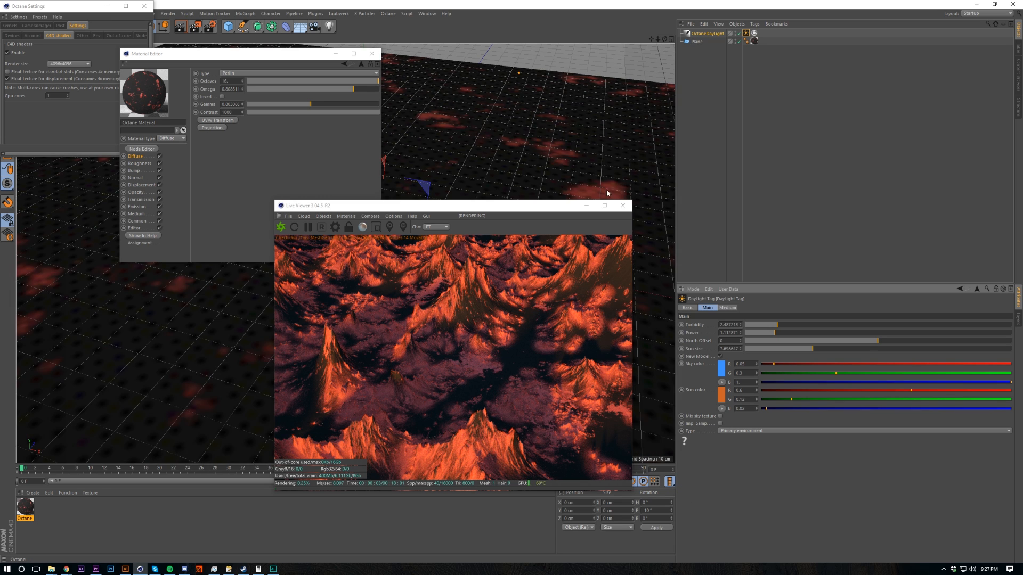
# Step: Brighten the MixTexture's dark Texture2 color to a medium grey
pyautogui.click(313, 176)
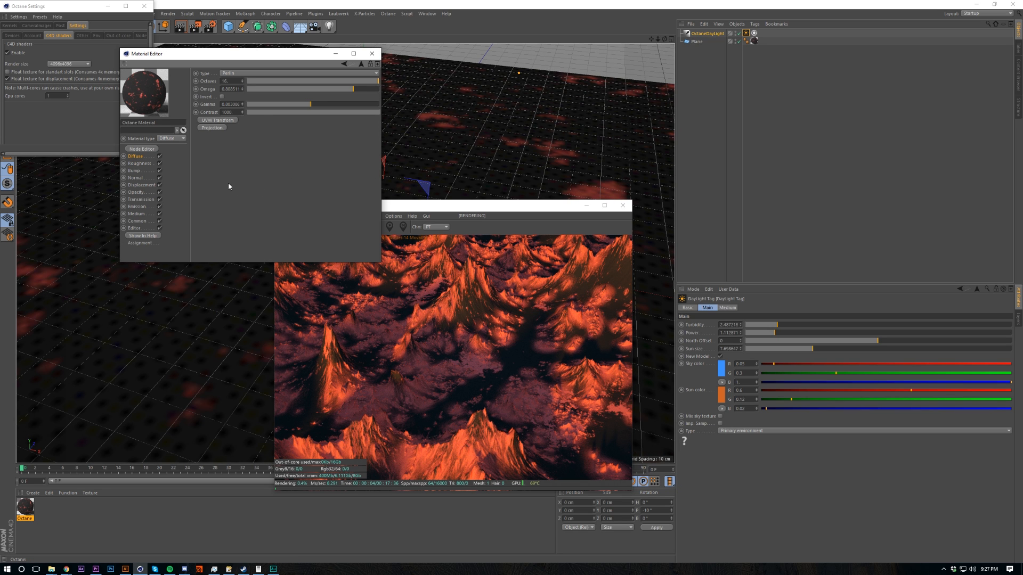
pyautogui.click(360, 65)
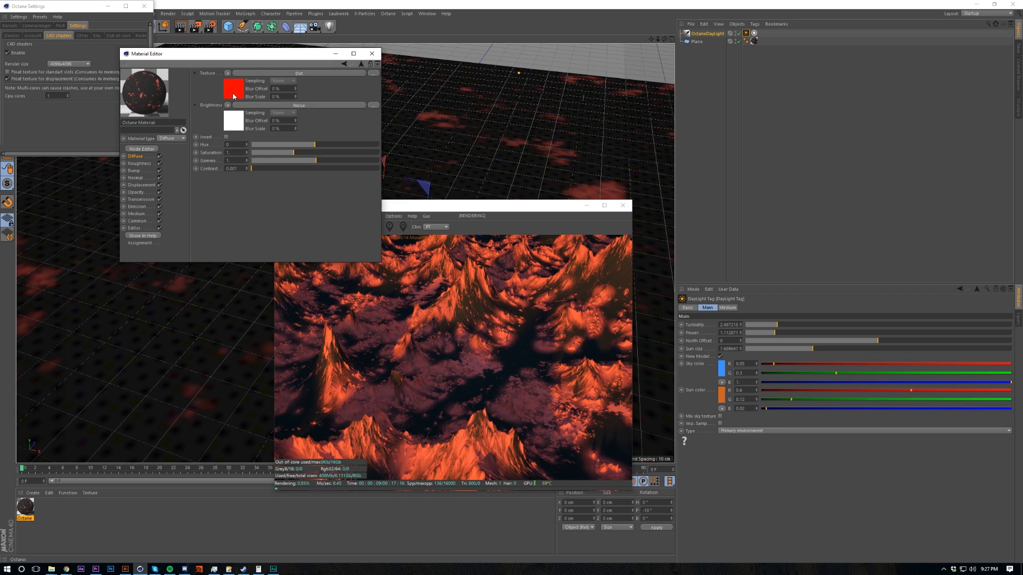
pyautogui.click(233, 96)
pyautogui.click(362, 65)
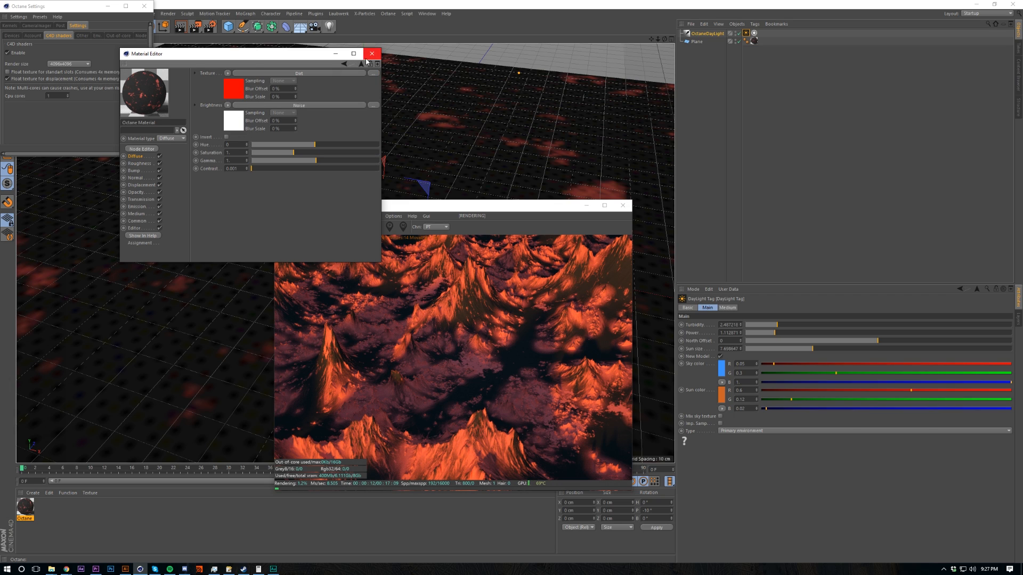
pyautogui.click(361, 64)
pyautogui.click(228, 158)
pyautogui.click(203, 87)
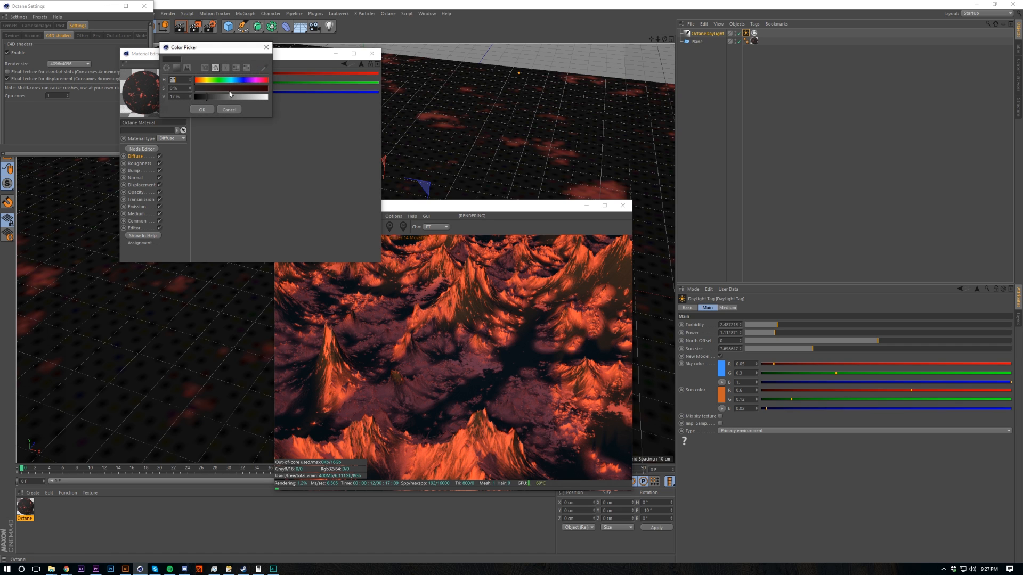
pyautogui.moveTo(229, 97); pyautogui.dragTo(228, 100)
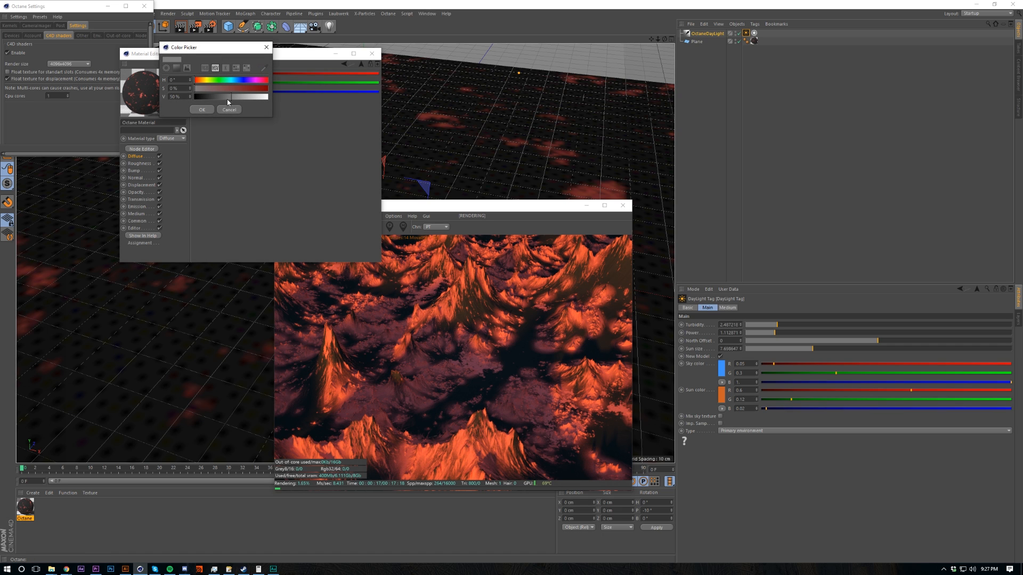
pyautogui.click(202, 110)
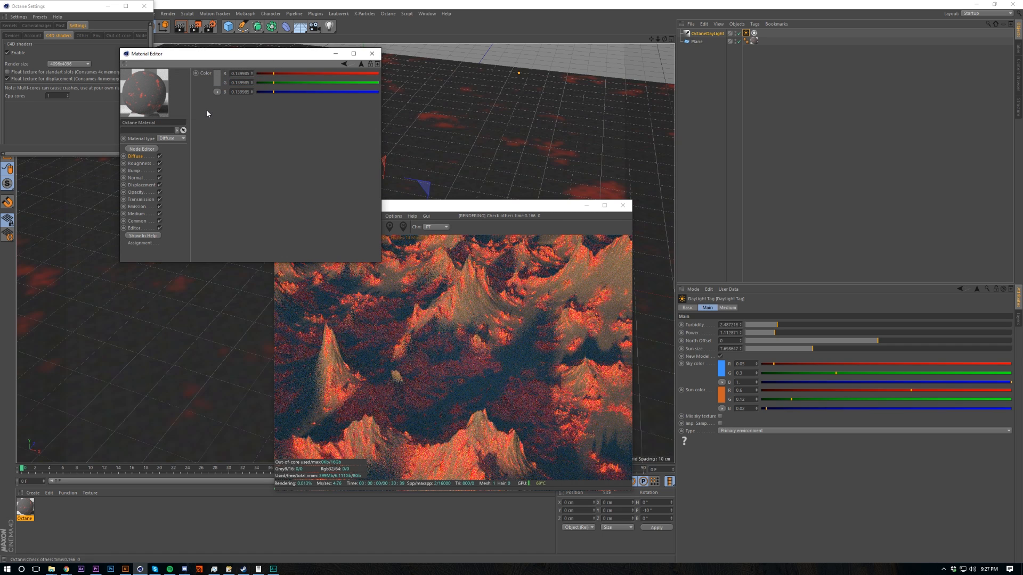
# Step: Replace the MixTexture's Texture2 with an Octane Noise, with Contrast at about 0.55 and Gamma above 3
pyautogui.click(360, 65)
pyautogui.click(222, 137)
pyautogui.click(227, 145)
pyautogui.click(223, 137)
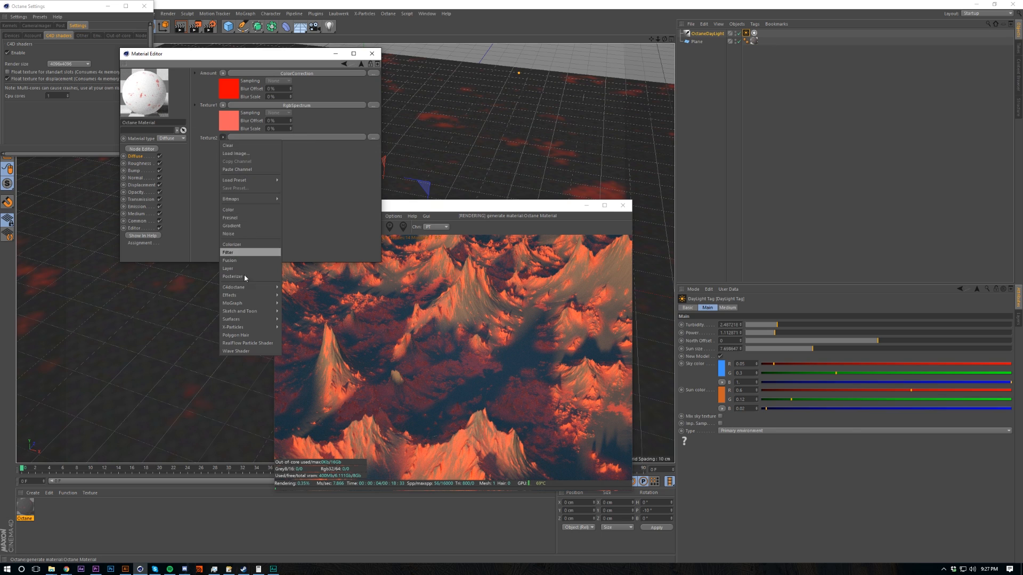
pyautogui.moveTo(248, 287)
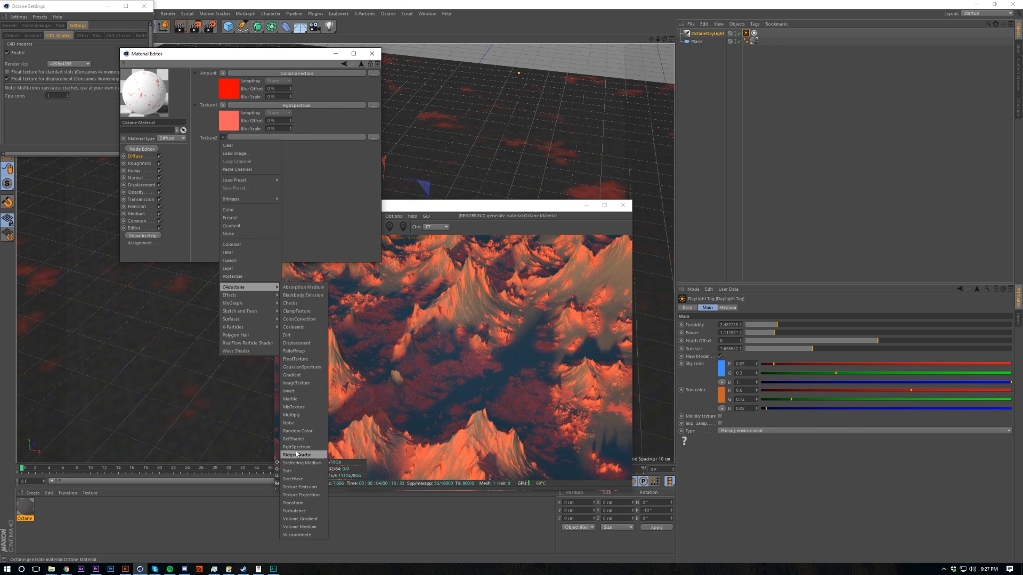
pyautogui.click(290, 423)
pyautogui.click(227, 156)
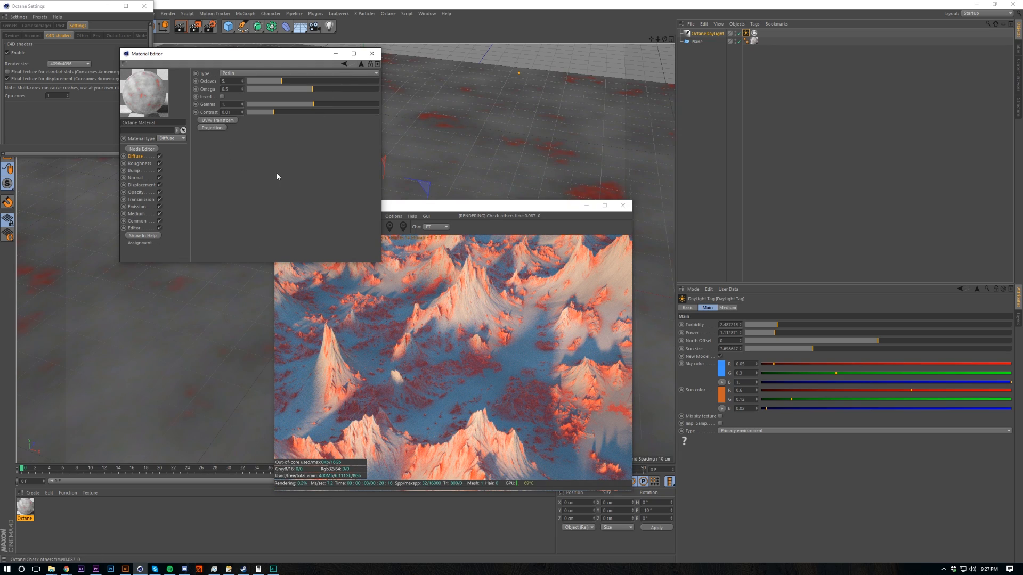
pyautogui.moveTo(266, 112); pyautogui.dragTo(333, 107)
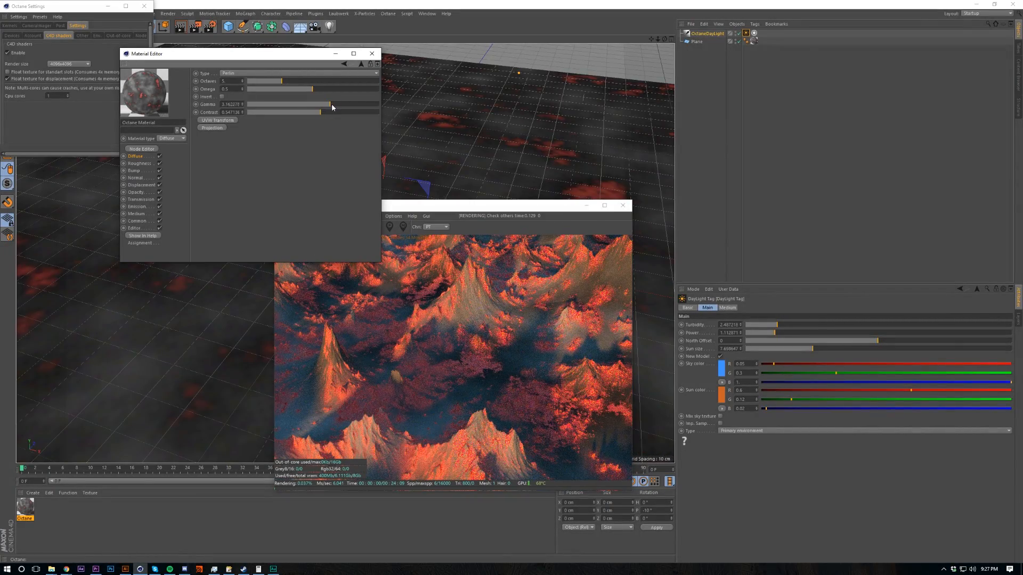
# Step: Add a UVW Transform to the Texture2 Noise and scale it uniformly to about 0.1 with the aspect ratio locked
pyautogui.click(217, 120)
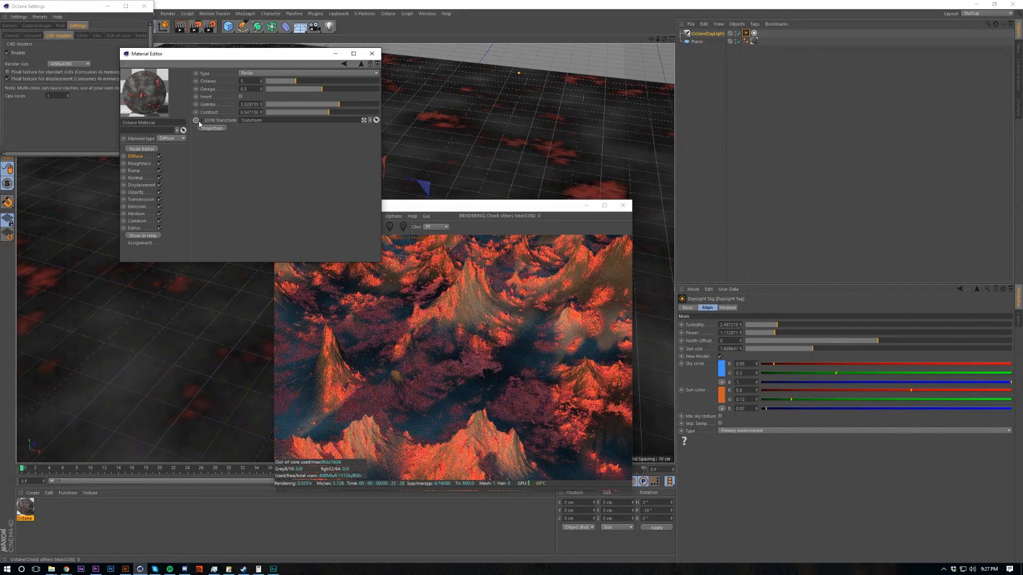
pyautogui.click(203, 122)
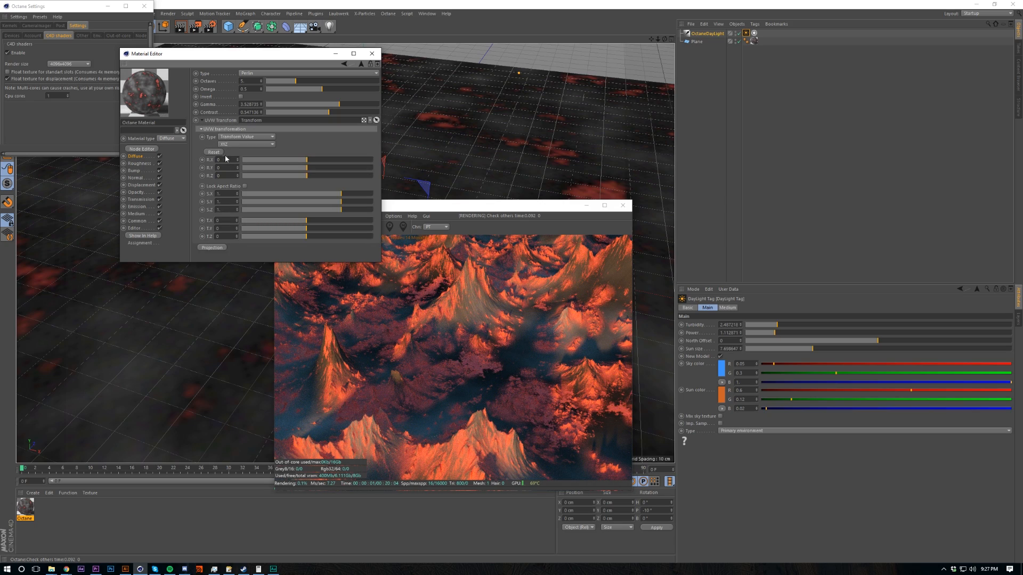
pyautogui.click(244, 187)
pyautogui.click(328, 194)
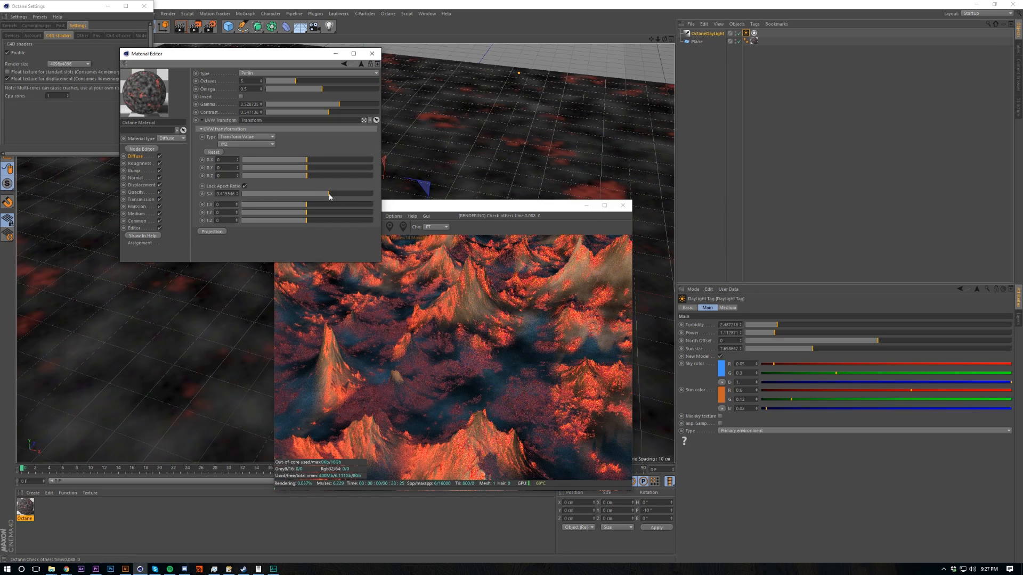
pyautogui.moveTo(329, 195); pyautogui.dragTo(305, 196)
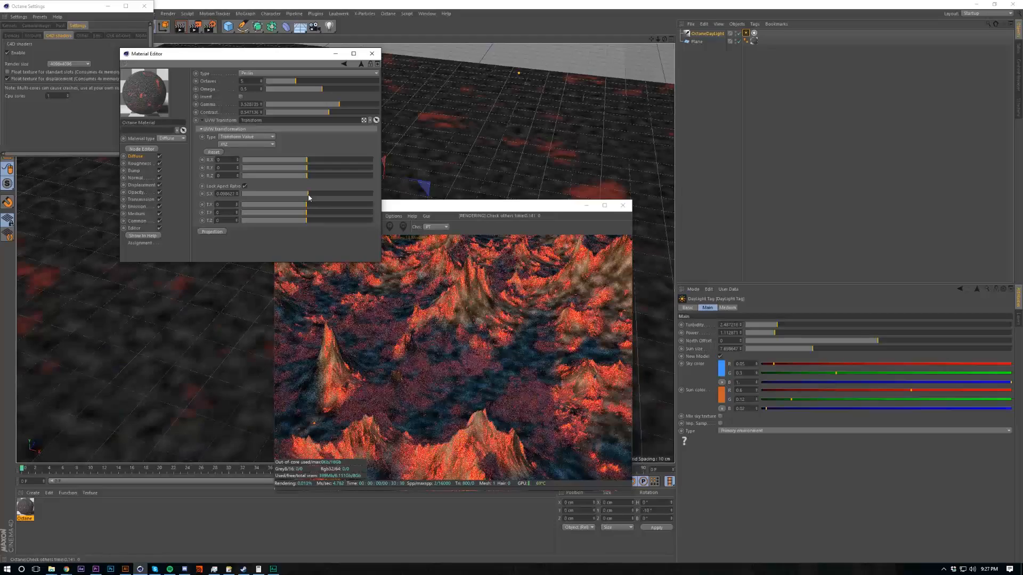
# Step: Reduce the Texture2 Noise's Contrast to about 0.27 and Gamma to about 1.15, keeping the Perlin type
pyautogui.click(361, 65)
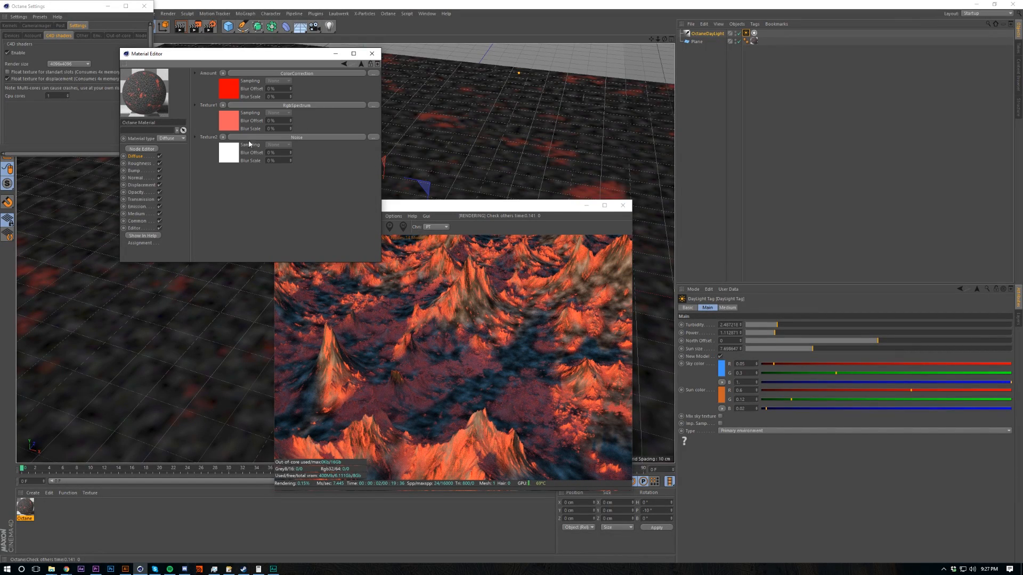
pyautogui.click(233, 149)
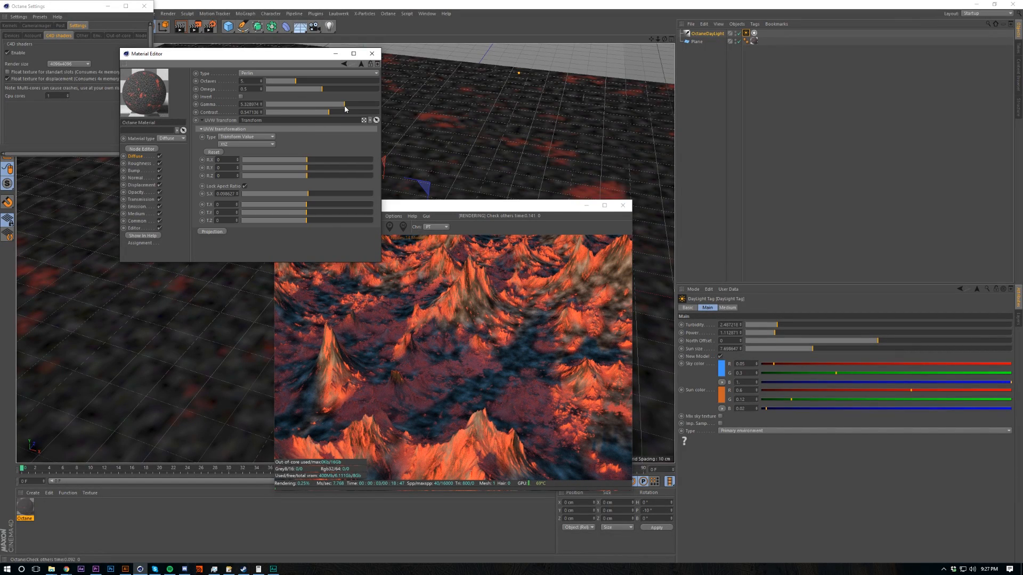
pyautogui.moveTo(350, 104); pyautogui.dragTo(217, 121)
pyautogui.moveTo(280, 122); pyautogui.dragTo(319, 105)
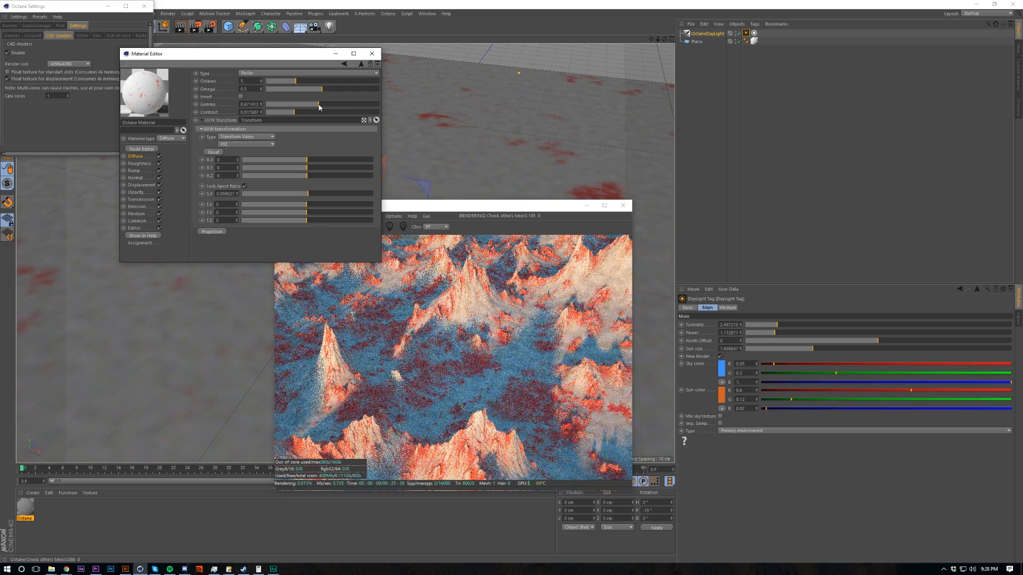
pyautogui.moveTo(320, 107); pyautogui.dragTo(323, 127)
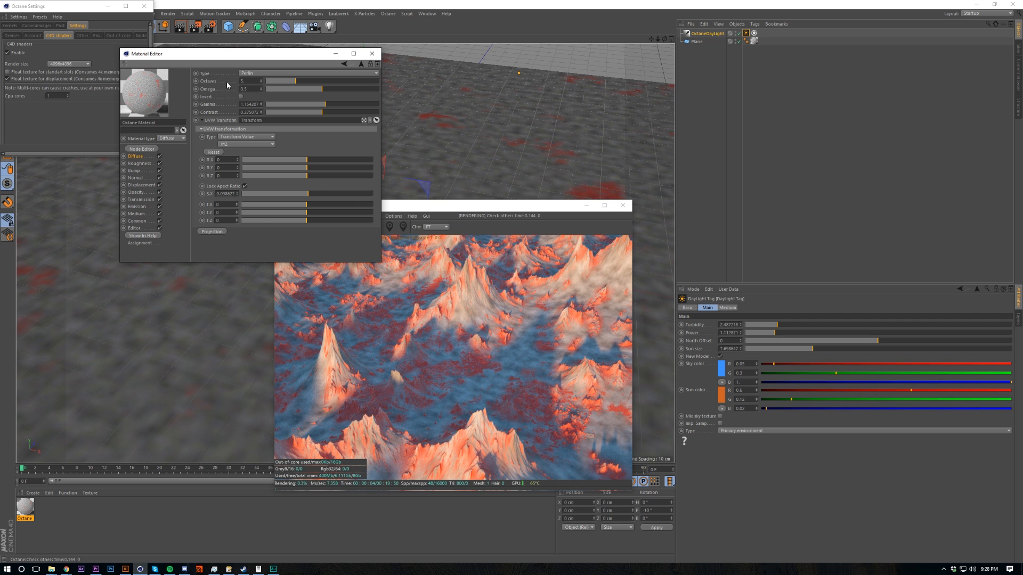
pyautogui.scroll(-1, 250, 73)
pyautogui.scroll(1, 251, 72)
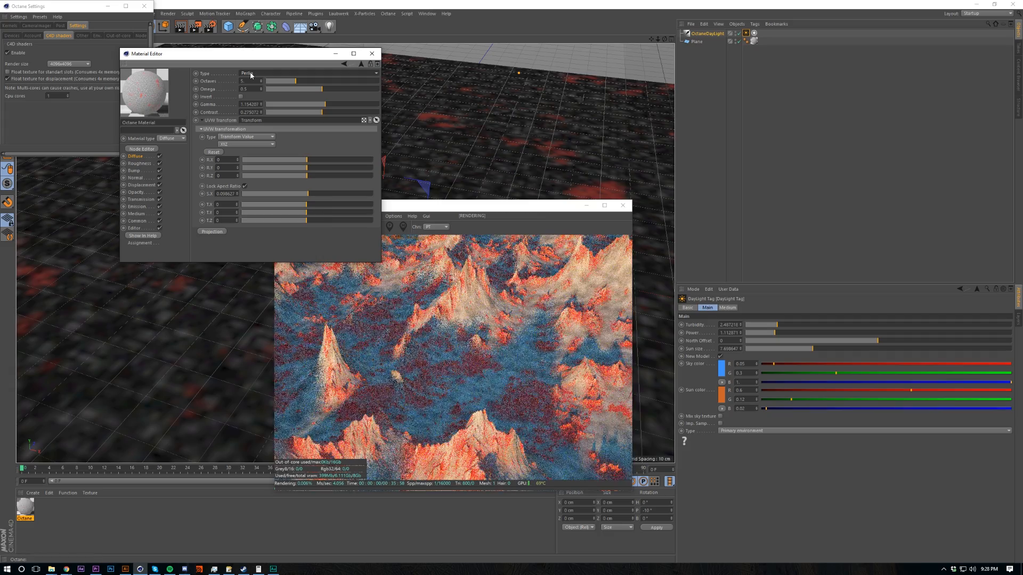
# Step: Try other noise types, including Turbulence, on the Texture2 Noise and return to Perlin
pyautogui.scroll(-2, 251, 73)
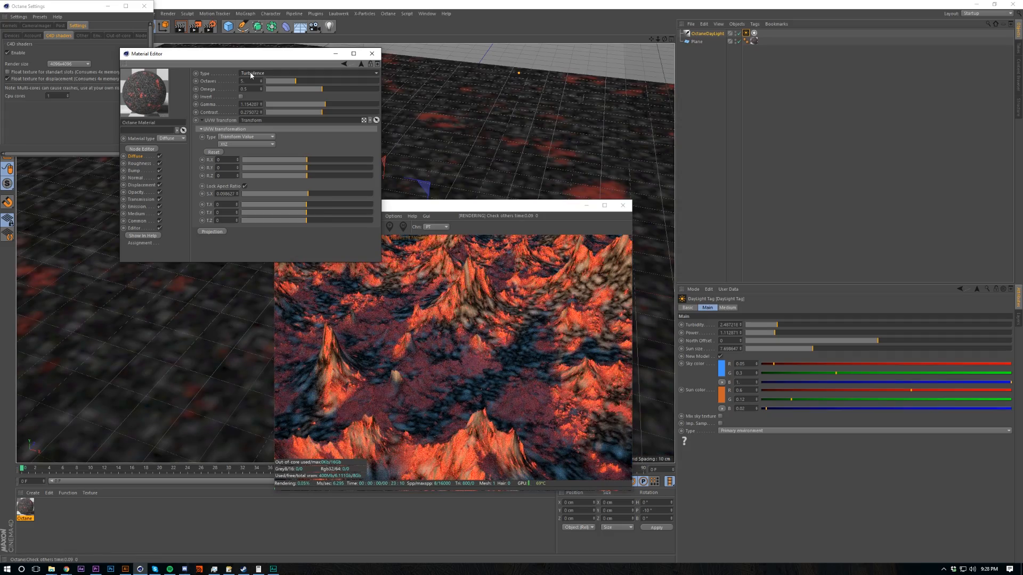
pyautogui.scroll(1, 251, 73)
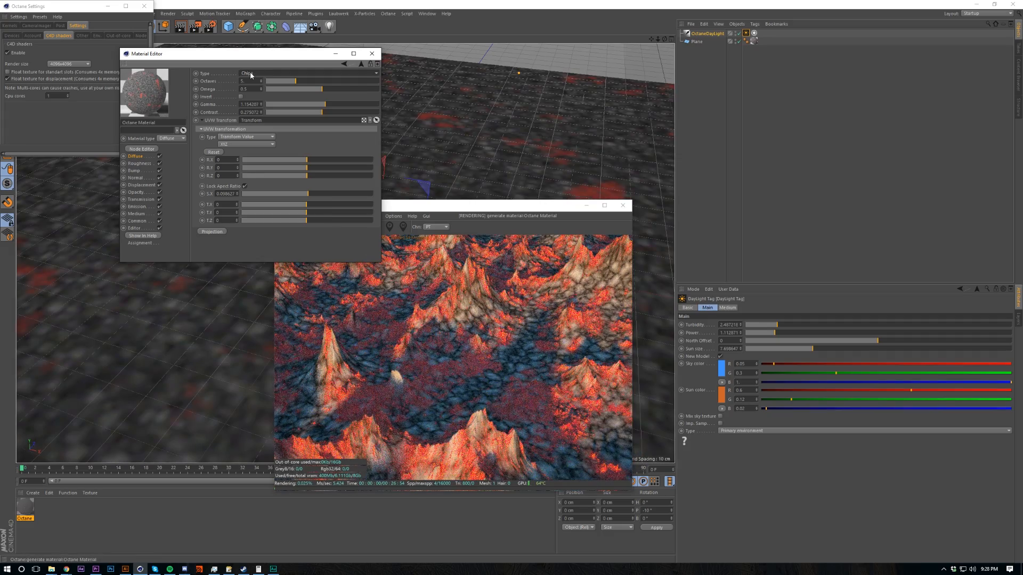
pyautogui.scroll(1, 250, 72)
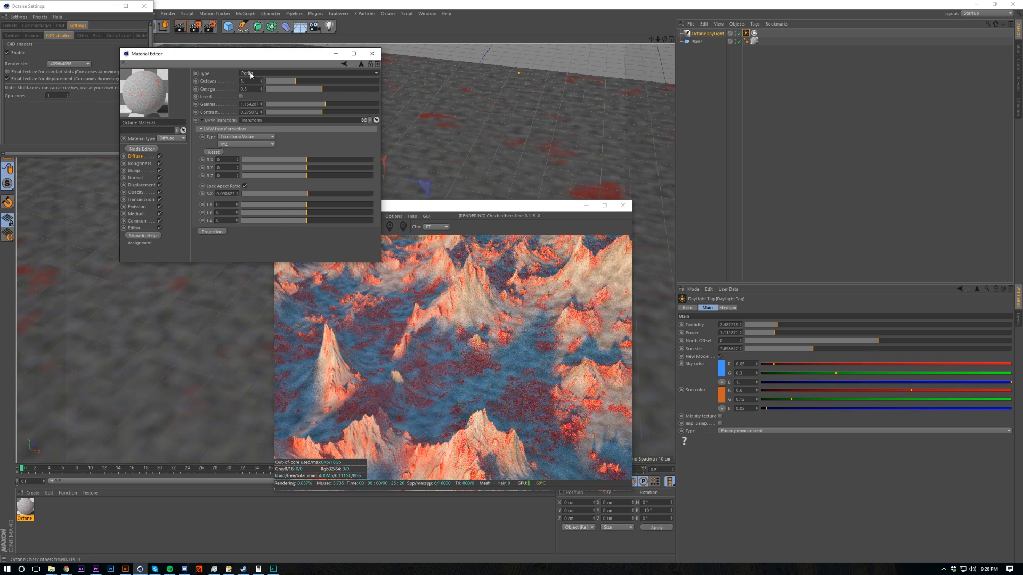
# Step: Clear the Noise from the MixTexture's Texture2 and load a nested MixTexture there
pyautogui.click(360, 64)
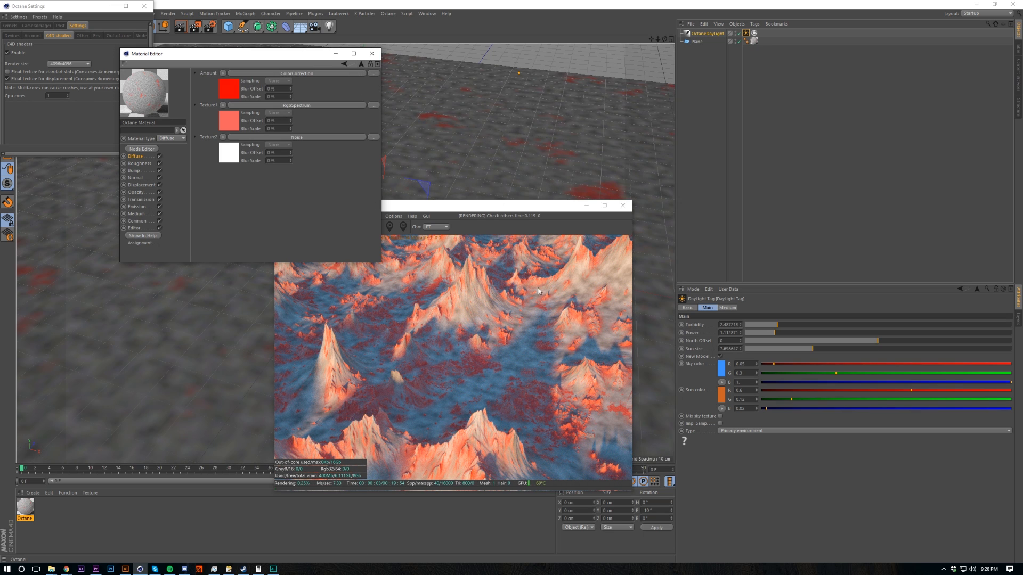
pyautogui.click(223, 137)
pyautogui.click(228, 146)
pyautogui.click(223, 137)
pyautogui.moveTo(259, 297)
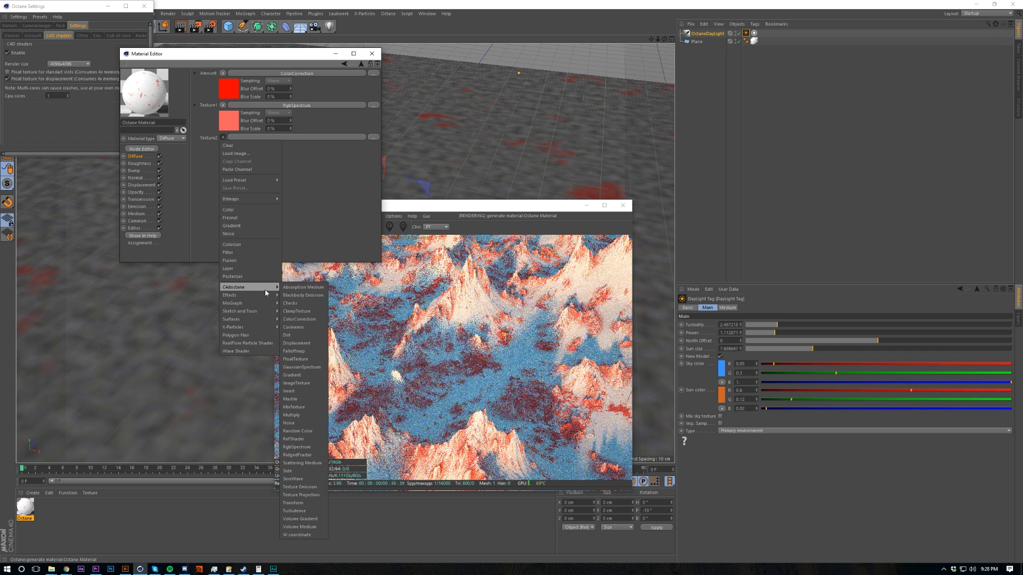
pyautogui.click(301, 395)
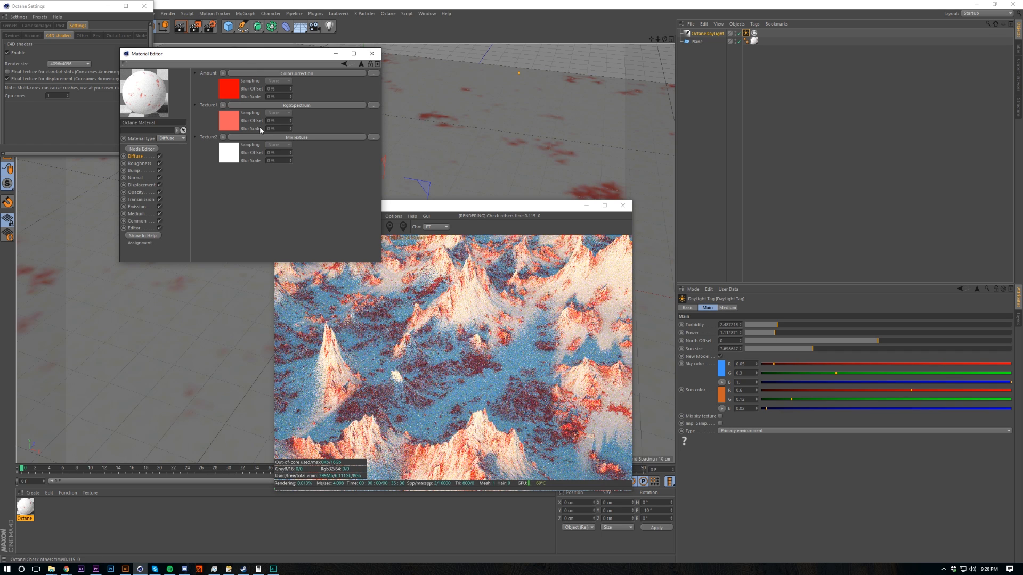
# Step: Load an RgbSpectrum into the nested MixTexture's Texture1 and copy that channel into its Texture2
pyautogui.click(235, 137)
pyautogui.click(223, 81)
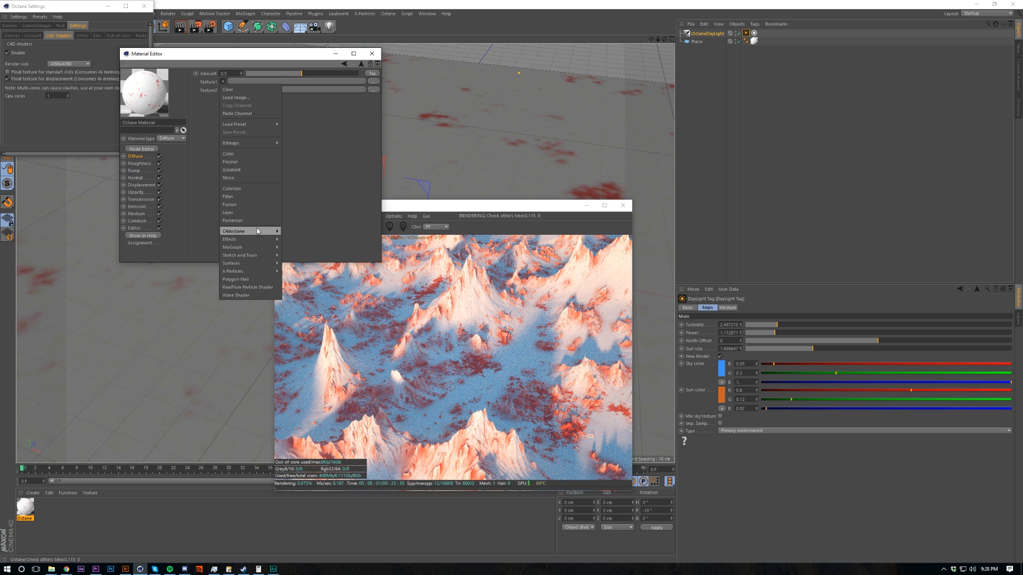
pyautogui.moveTo(258, 232)
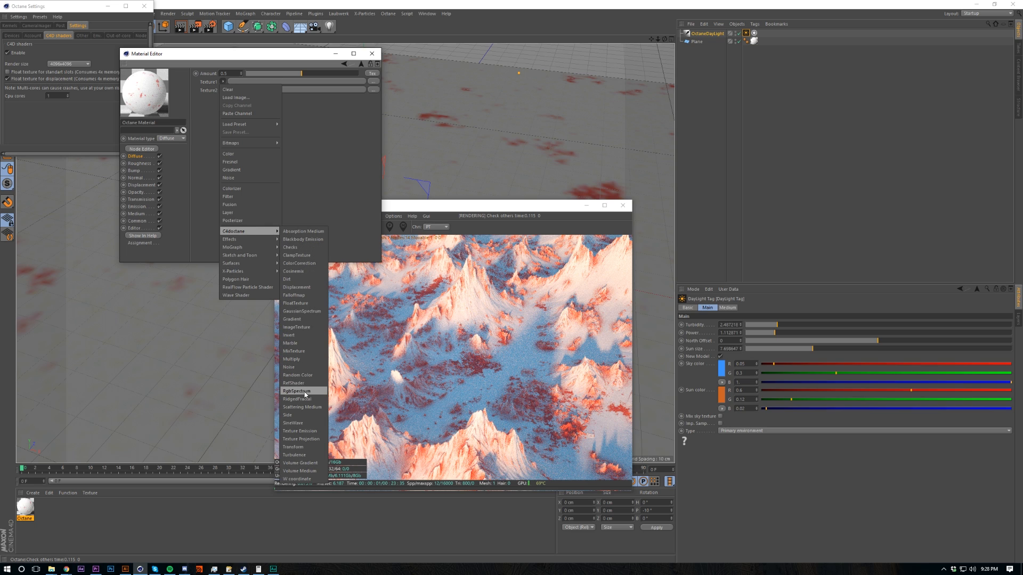
pyautogui.click(307, 393)
pyautogui.click(223, 81)
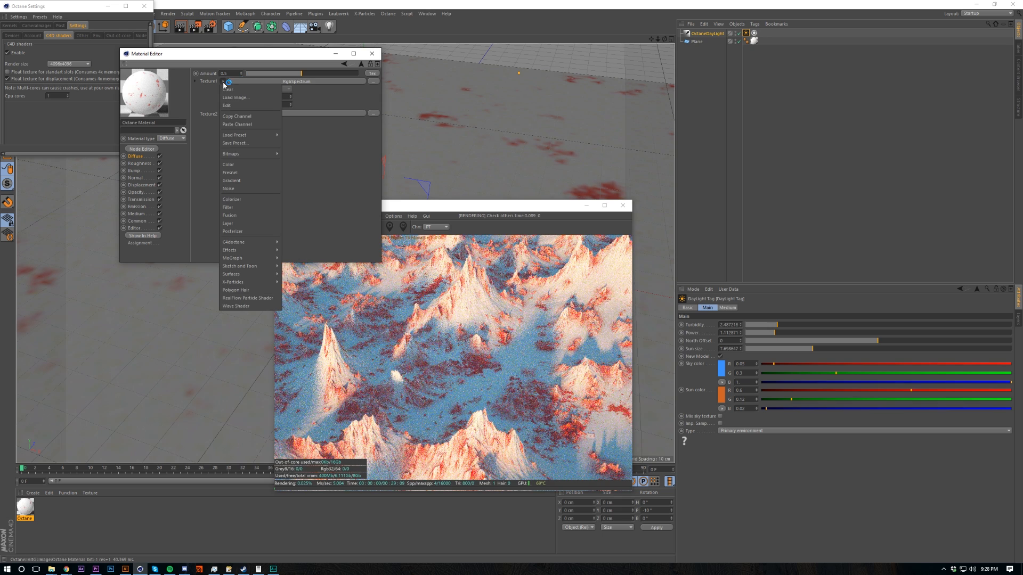
pyautogui.click(250, 116)
pyautogui.click(223, 113)
pyautogui.click(237, 157)
# Step: Set the nested MixTexture's Texture1 color to a neutral grey at 46% brightness
pyautogui.click(244, 103)
pyautogui.click(216, 78)
pyautogui.click(240, 95)
pyautogui.click(215, 109)
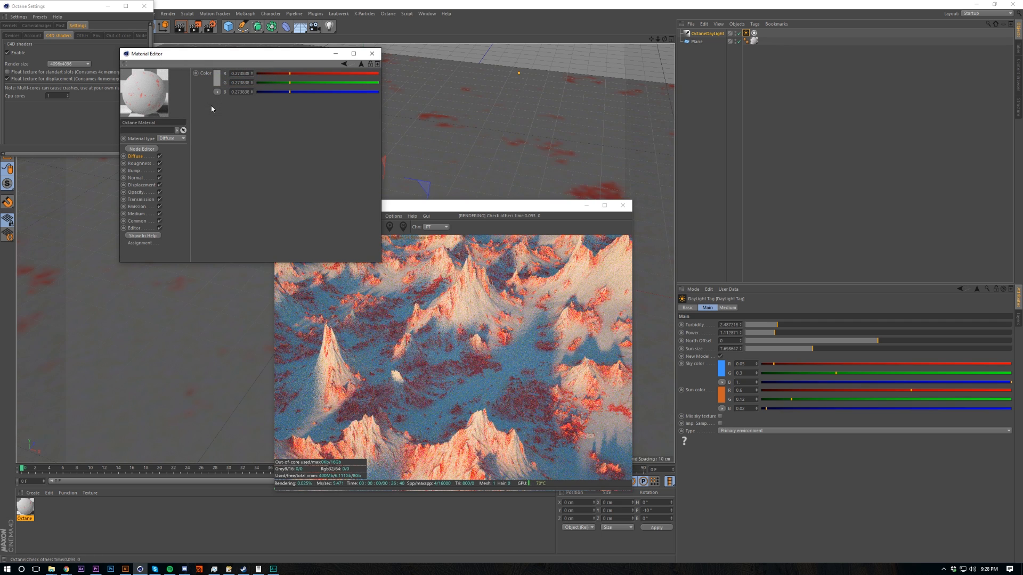
pyautogui.click(219, 84)
pyautogui.click(231, 93)
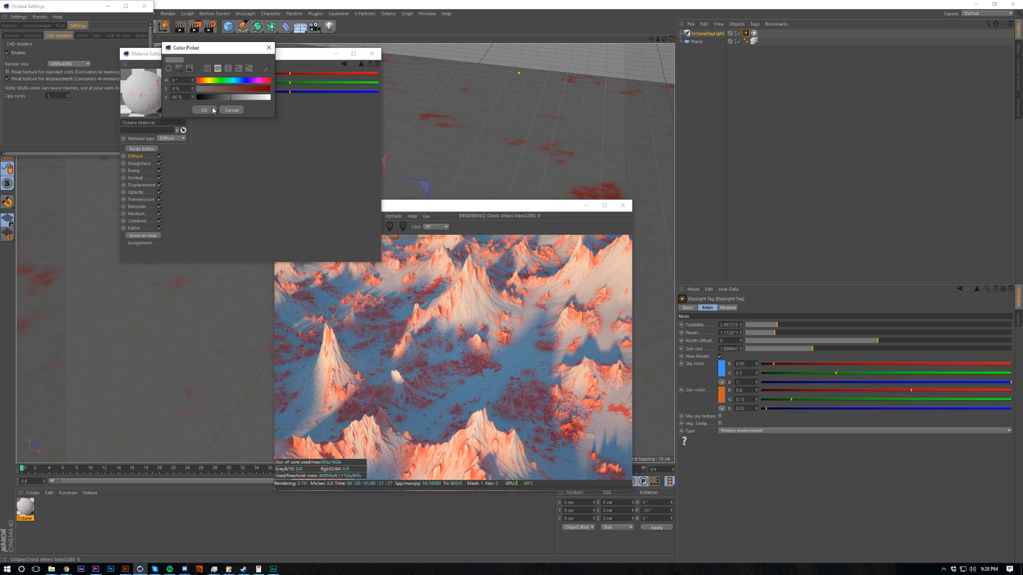
pyautogui.click(215, 108)
pyautogui.click(360, 64)
# Step: Darken the nested MixTexture's Texture2 color to a neutral grey with RGB values of about 0.155
pyautogui.click(232, 133)
pyautogui.click(361, 64)
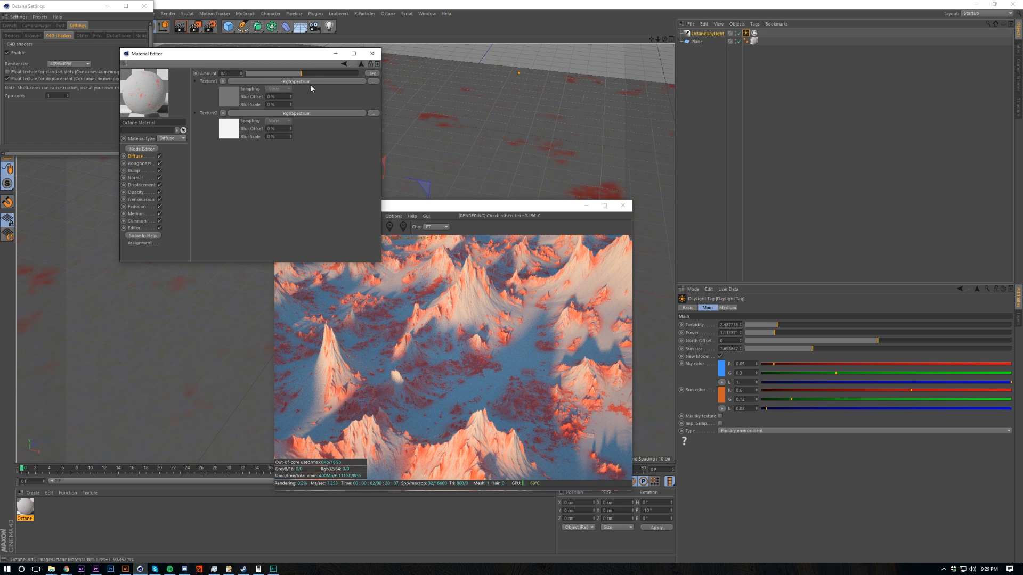
pyautogui.click(228, 104)
pyautogui.click(218, 81)
pyautogui.click(228, 94)
pyautogui.click(212, 107)
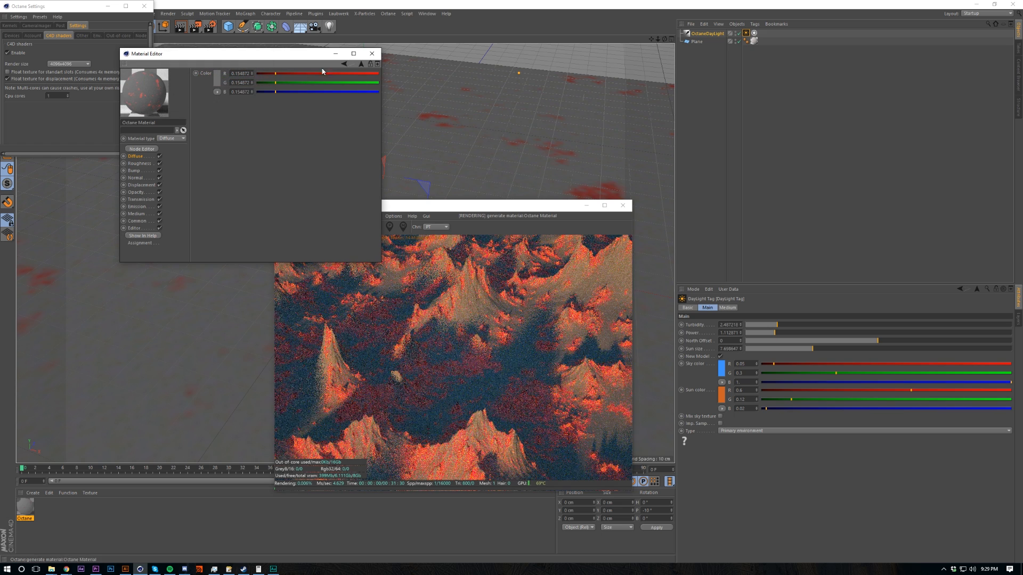
pyautogui.click(361, 64)
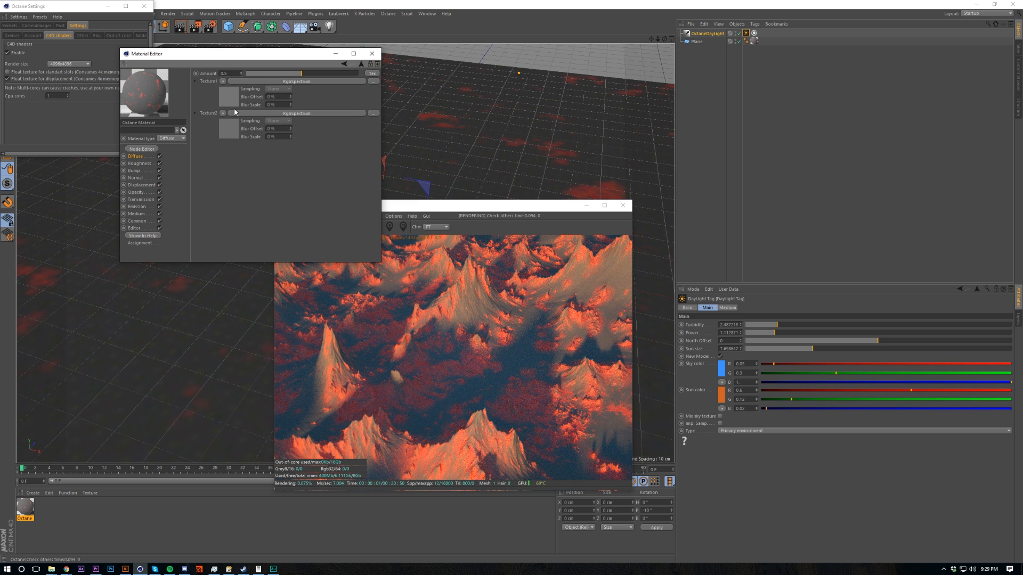
# Step: Drive the nested MixTexture's Amount with an Octane Noise and raise its Contrast to 1000
pyautogui.click(373, 74)
pyautogui.click(223, 73)
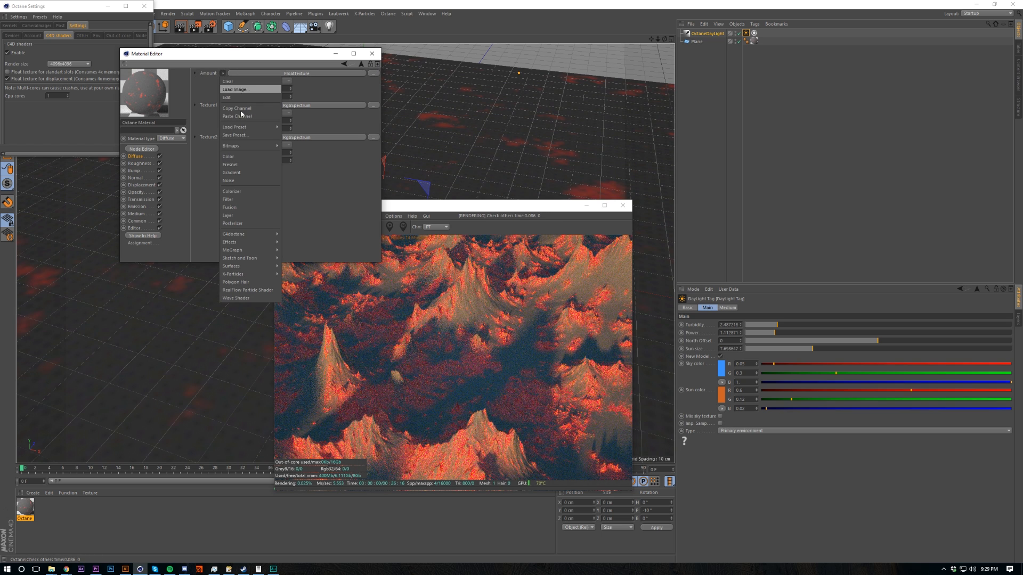
pyautogui.moveTo(250, 234)
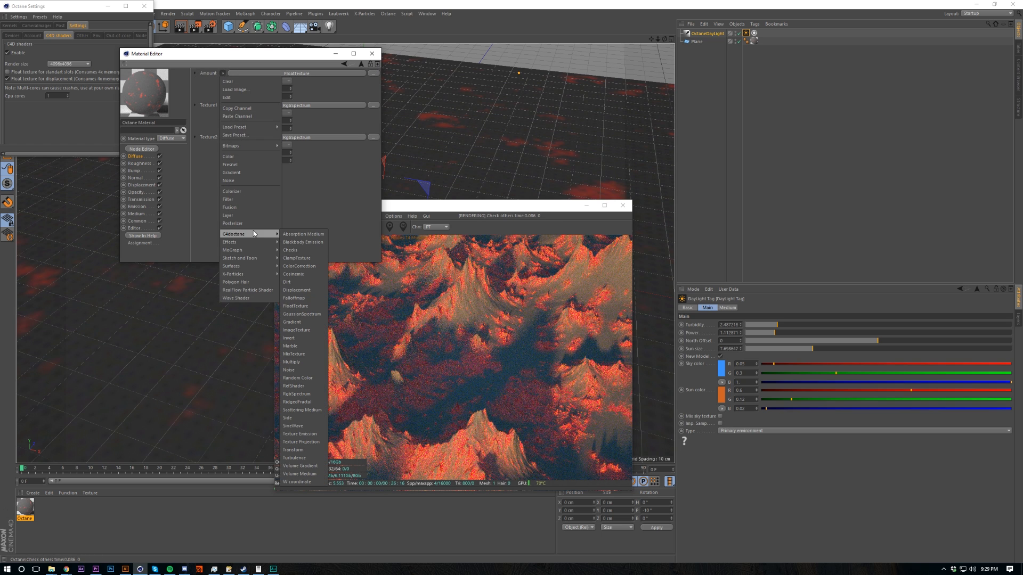
pyautogui.click(307, 372)
pyautogui.moveTo(273, 112); pyautogui.dragTo(380, 113)
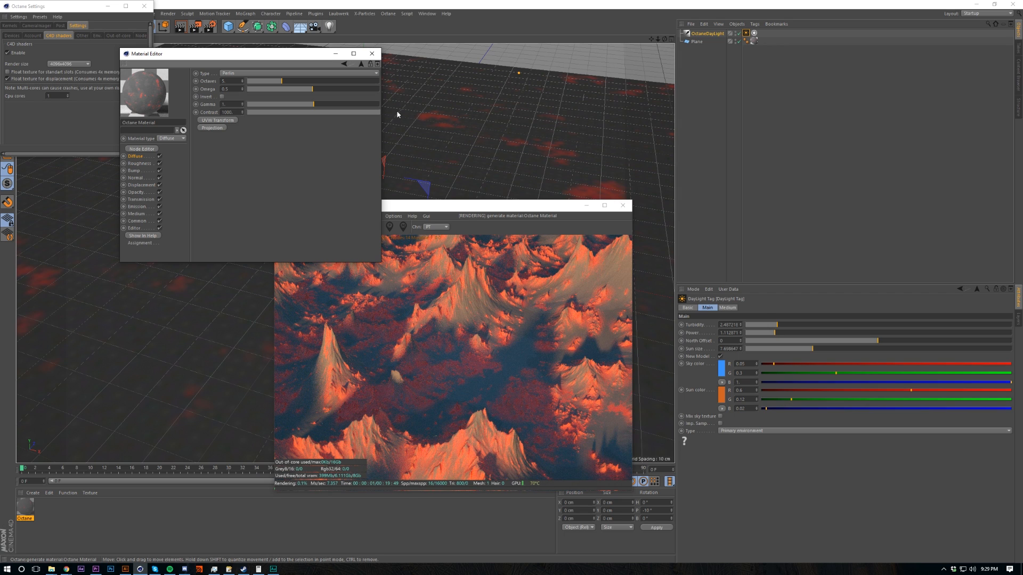
pyautogui.click(362, 64)
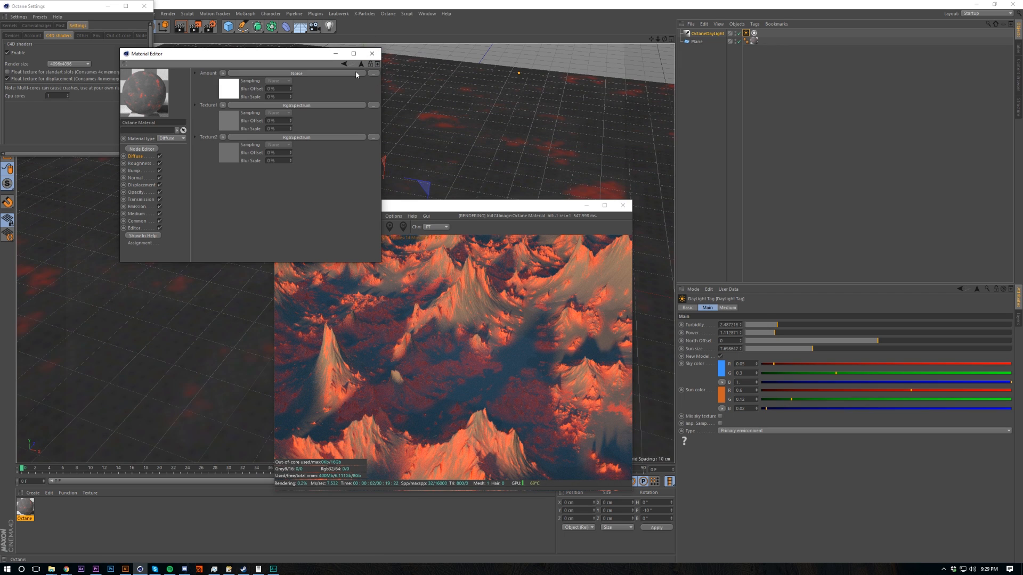
# Step: Lighten the nested MixTexture's Texture2 color to a neutral grey with RGB values of about 0.34
pyautogui.click(224, 154)
pyautogui.click(217, 77)
pyautogui.moveTo(231, 90); pyautogui.dragTo(243, 90)
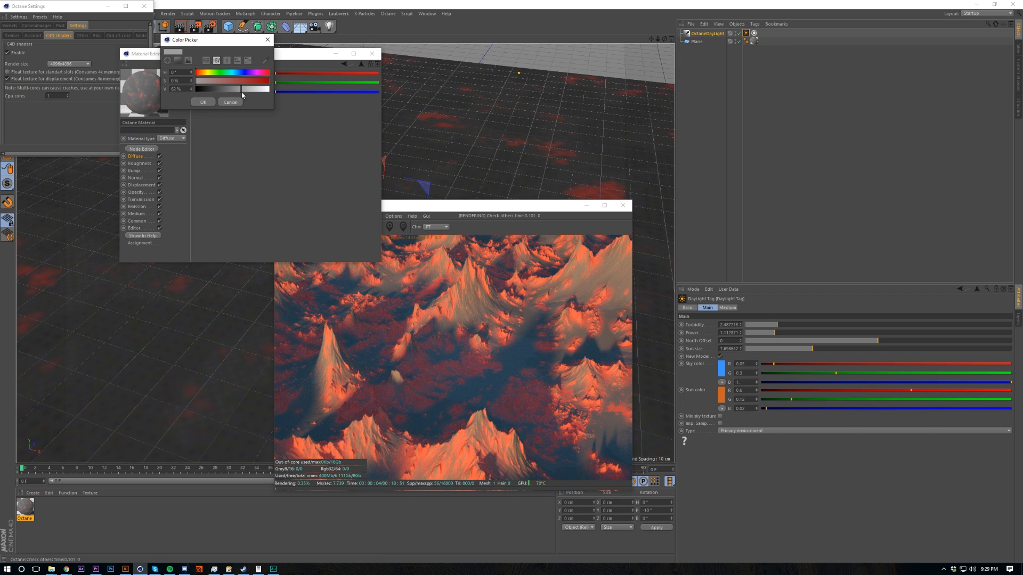
pyautogui.click(204, 101)
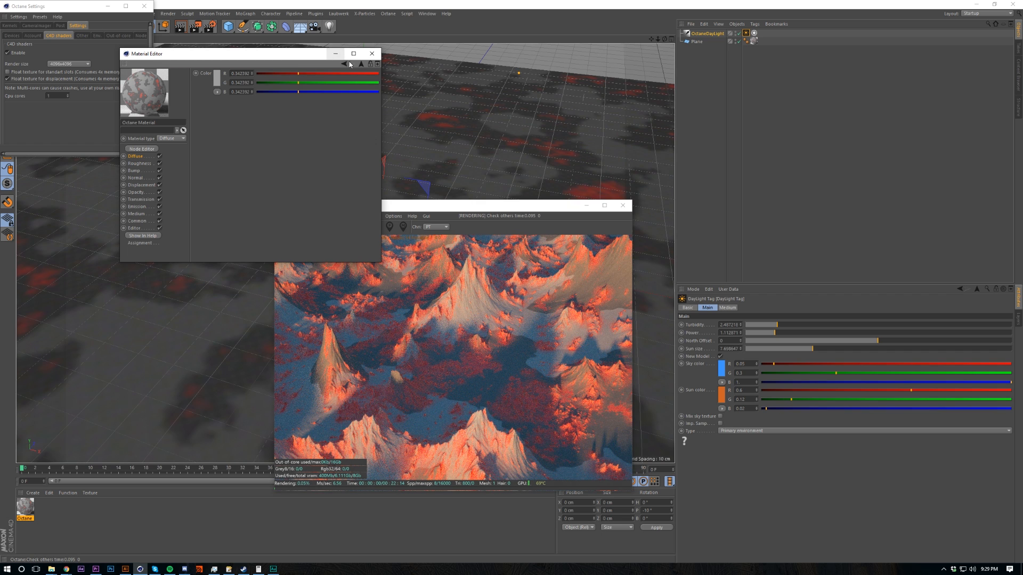
pyautogui.click(362, 64)
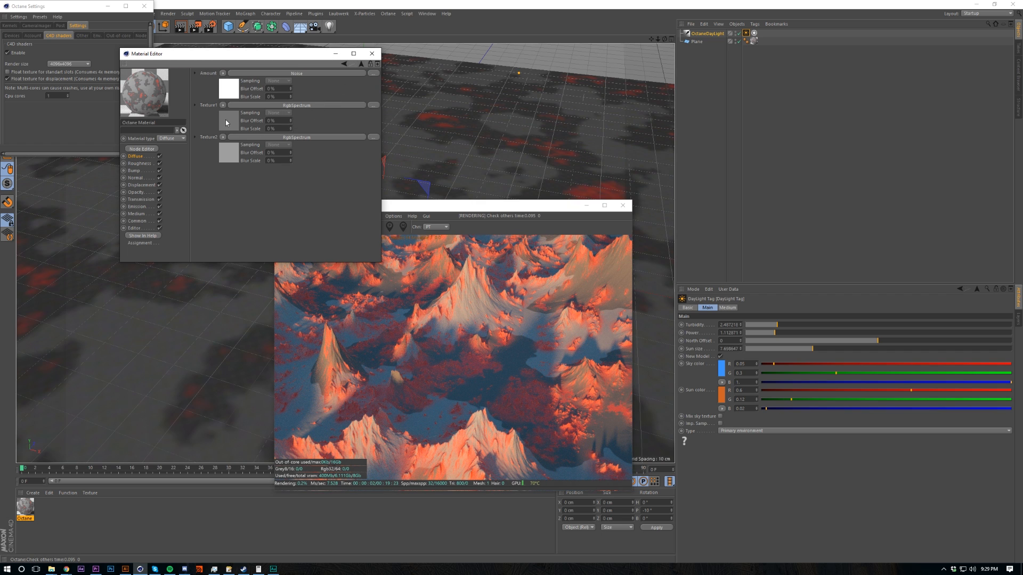
# Step: Add a UVW Transform to the Amount Noise and scale it uniformly to about 0.046 with the aspect ratio locked
pyautogui.click(228, 90)
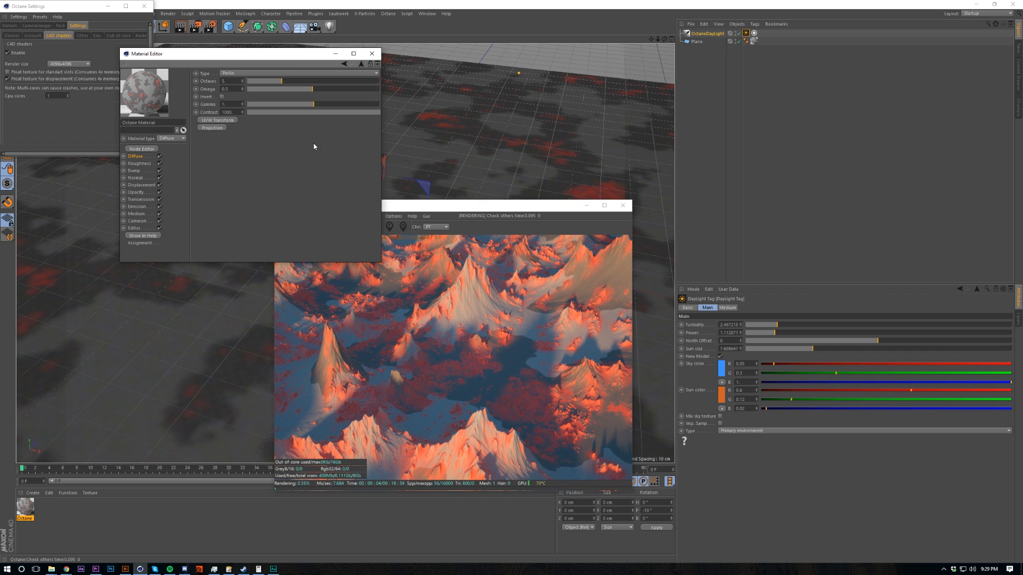
pyautogui.click(215, 121)
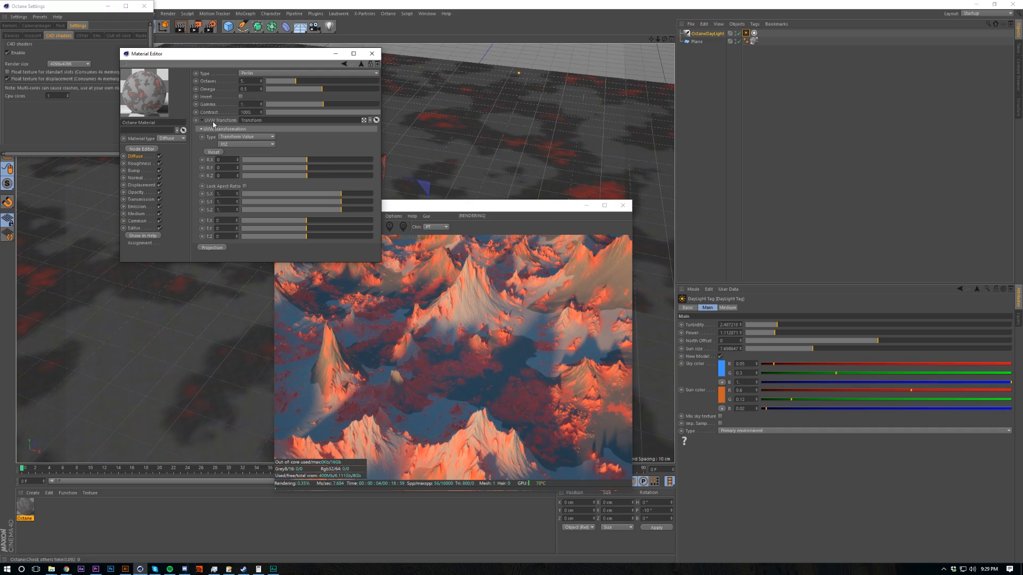
pyautogui.click(244, 186)
pyautogui.moveTo(341, 194); pyautogui.dragTo(298, 199)
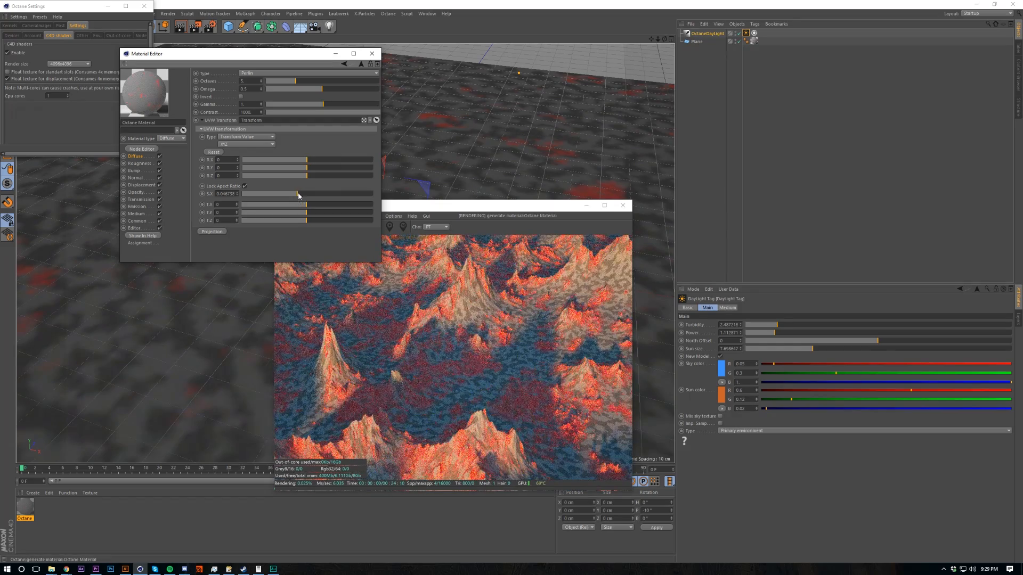
# Step: Adjust the Amount Noise to a Contrast of about 4.13 and a Gamma of about 0.69
pyautogui.moveTo(323, 104); pyautogui.dragTo(336, 111)
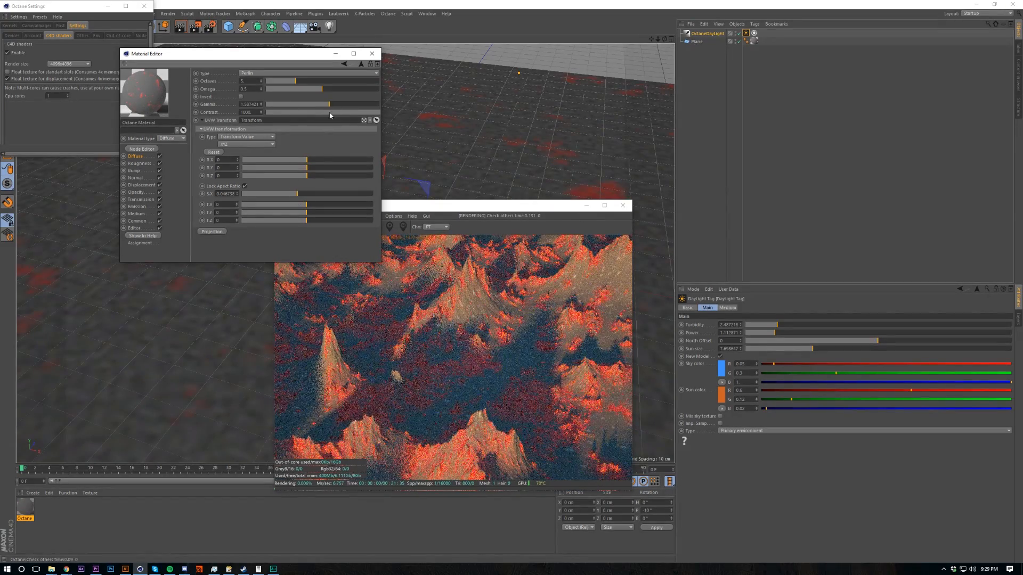
pyautogui.click(331, 113)
pyautogui.moveTo(361, 120); pyautogui.dragTo(365, 119)
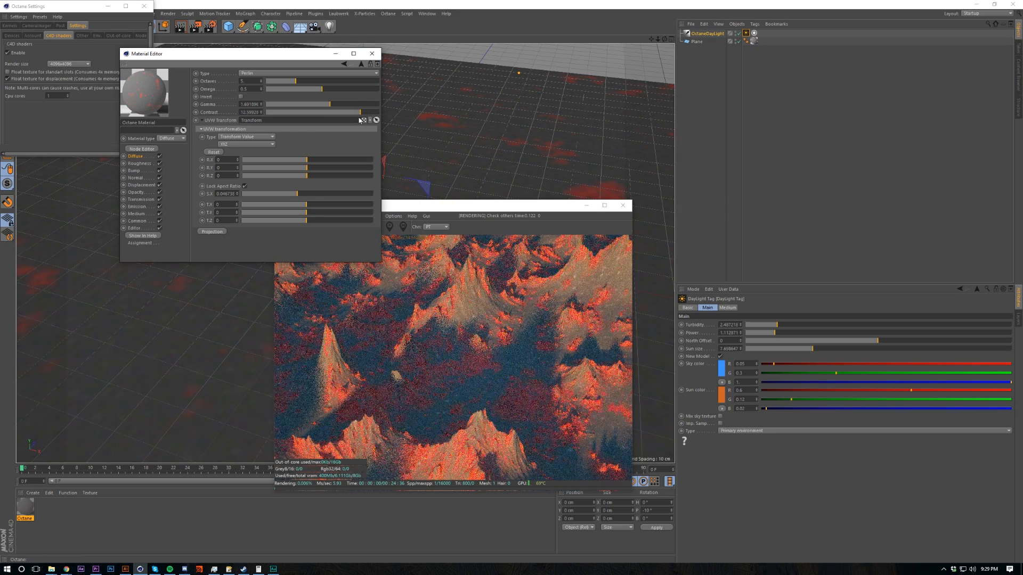
pyautogui.moveTo(365, 120); pyautogui.dragTo(342, 120)
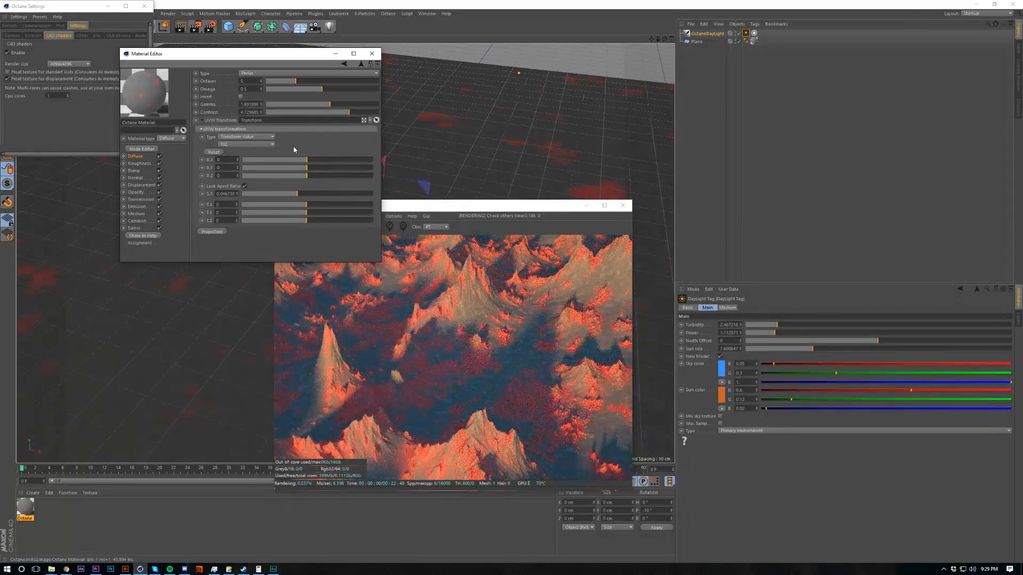
pyautogui.moveTo(333, 108); pyautogui.dragTo(320, 109)
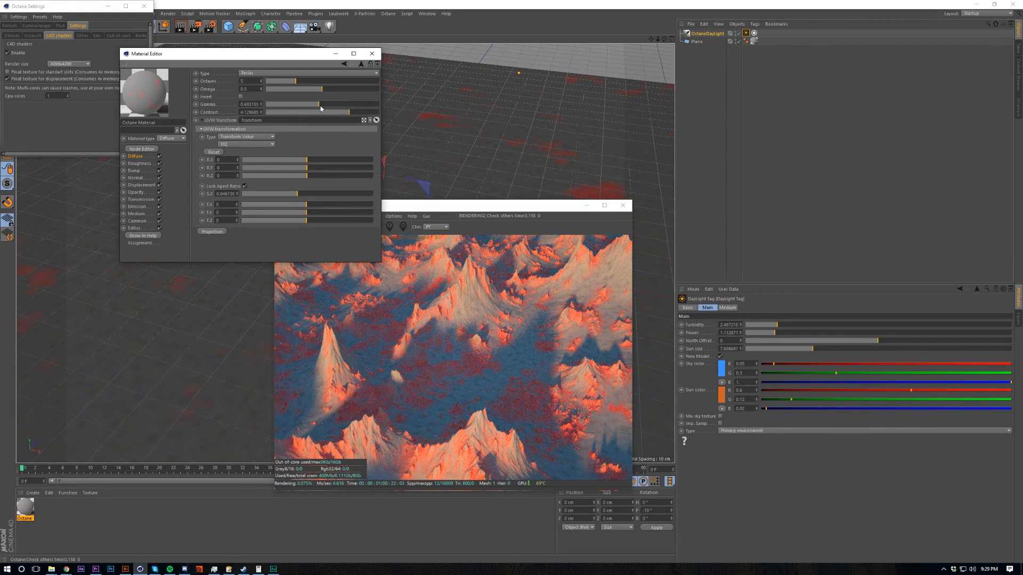
# Step: Set the Amount Noise to 8 Octaves, with Omega at about 0.36, Gamma about 1.75 and Contrast about 1.35
pyautogui.moveTo(322, 89)
pyautogui.mouseDown()
pyautogui.moveTo(360, 98)
pyautogui.moveTo(334, 107)
pyautogui.moveTo(457, 126)
pyautogui.mouseUp()
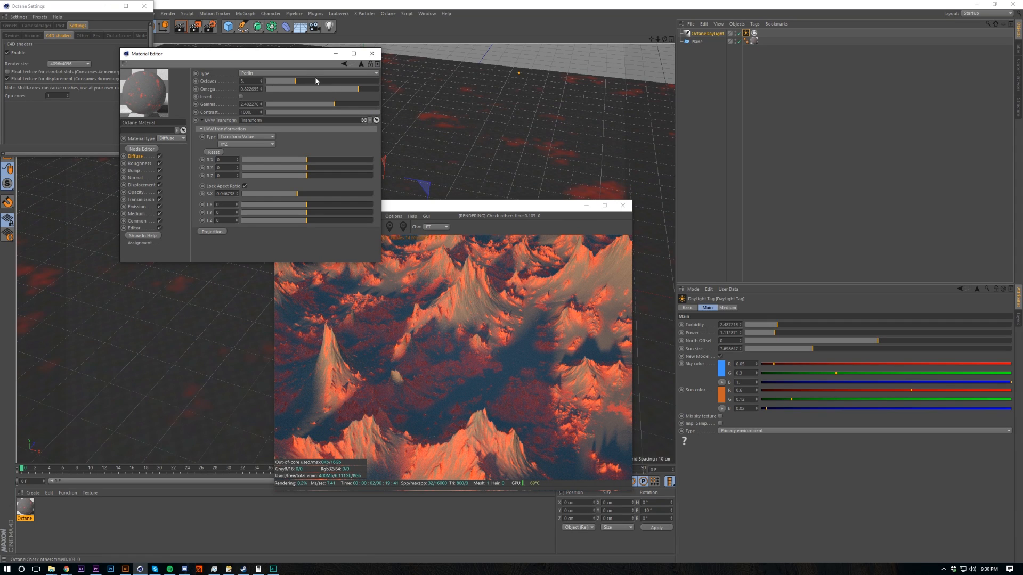
pyautogui.moveTo(313, 80)
pyautogui.mouseDown()
pyautogui.moveTo(277, 97)
pyautogui.moveTo(306, 99)
pyautogui.mouseUp()
pyautogui.click(331, 113)
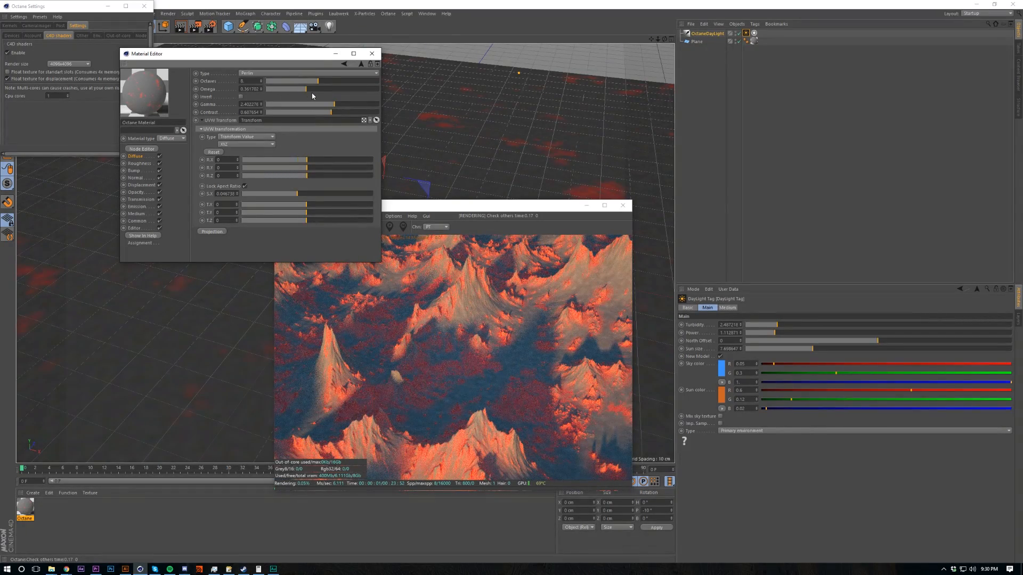
pyautogui.moveTo(336, 111)
pyautogui.mouseDown()
pyautogui.moveTo(354, 104)
pyautogui.moveTo(331, 110)
pyautogui.mouseUp()
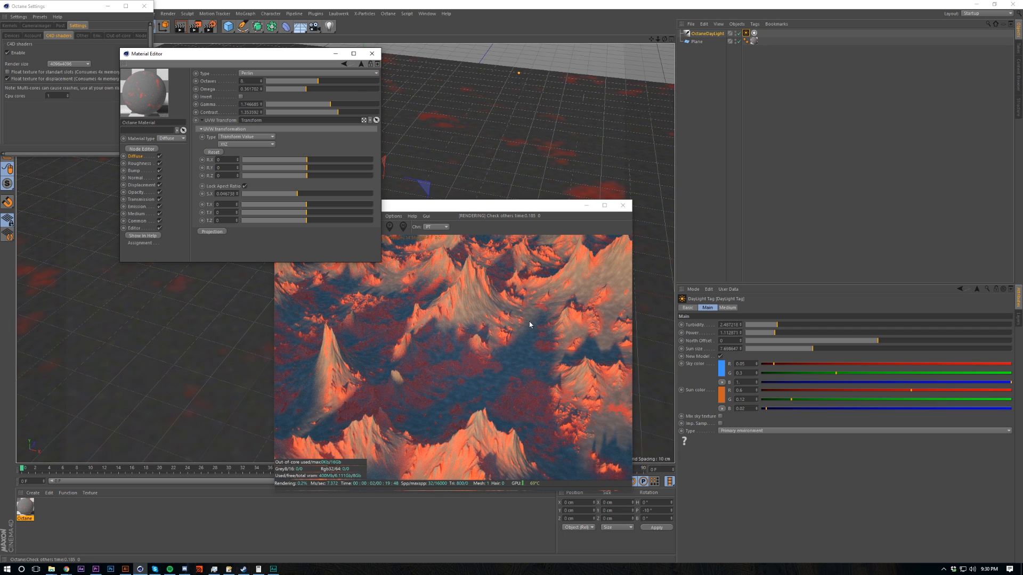
# Step: Wrap the nested MixTexture in the outer MixTexture's Texture2 in an Octane ColorCorrection
pyautogui.click(360, 64)
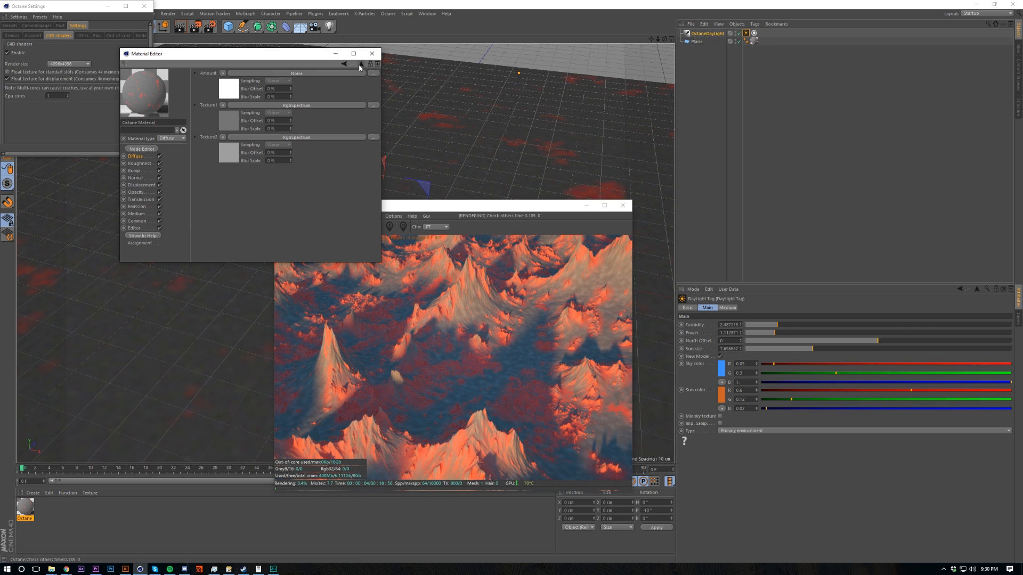
pyautogui.click(223, 137)
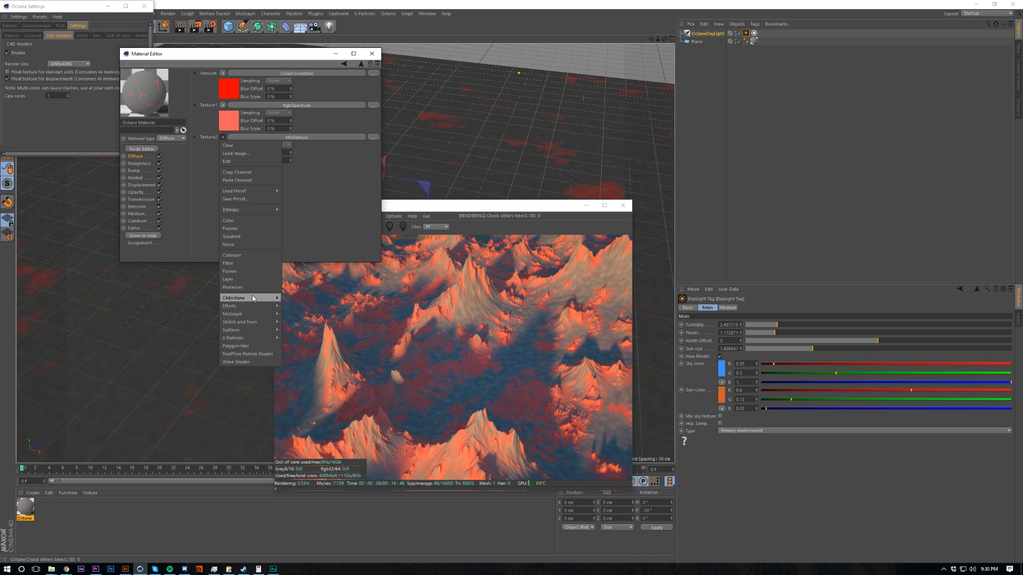
pyautogui.moveTo(252, 298)
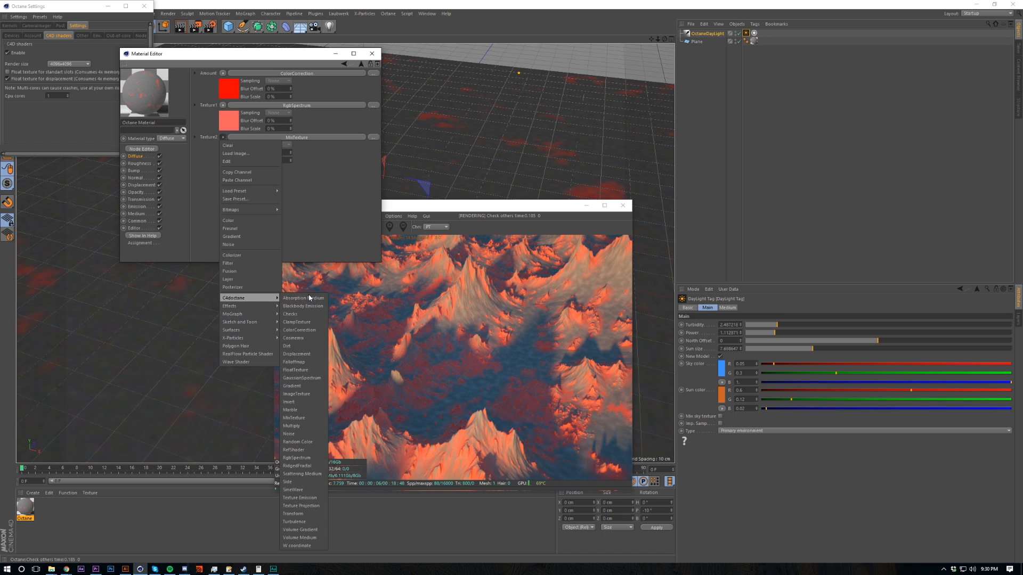
pyautogui.click(299, 330)
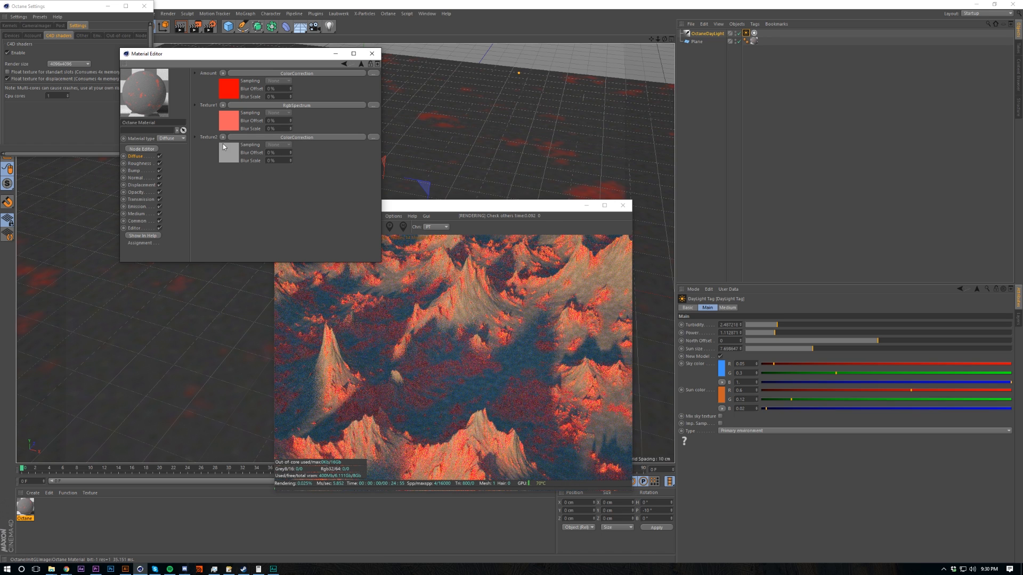
# Step: Set the Texture2 ColorCorrection's Gamma to about 1.27 and load an Octane Turbulence into the nested MixTexture's Amount
pyautogui.click(277, 137)
pyautogui.moveTo(316, 138)
pyautogui.mouseDown()
pyautogui.moveTo(298, 138)
pyautogui.moveTo(321, 143)
pyautogui.mouseUp()
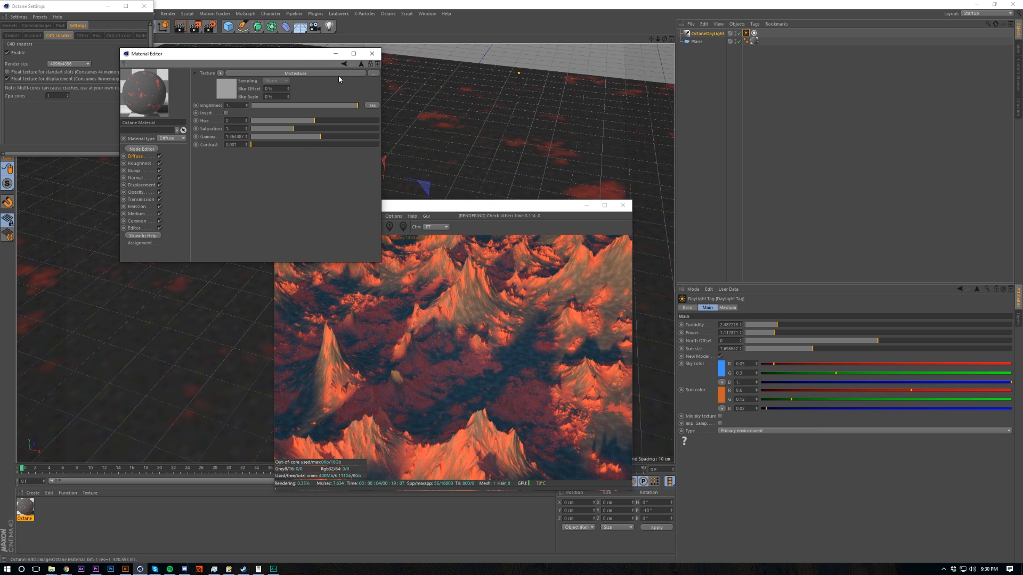
pyautogui.click(364, 71)
pyautogui.click(223, 73)
pyautogui.click(233, 80)
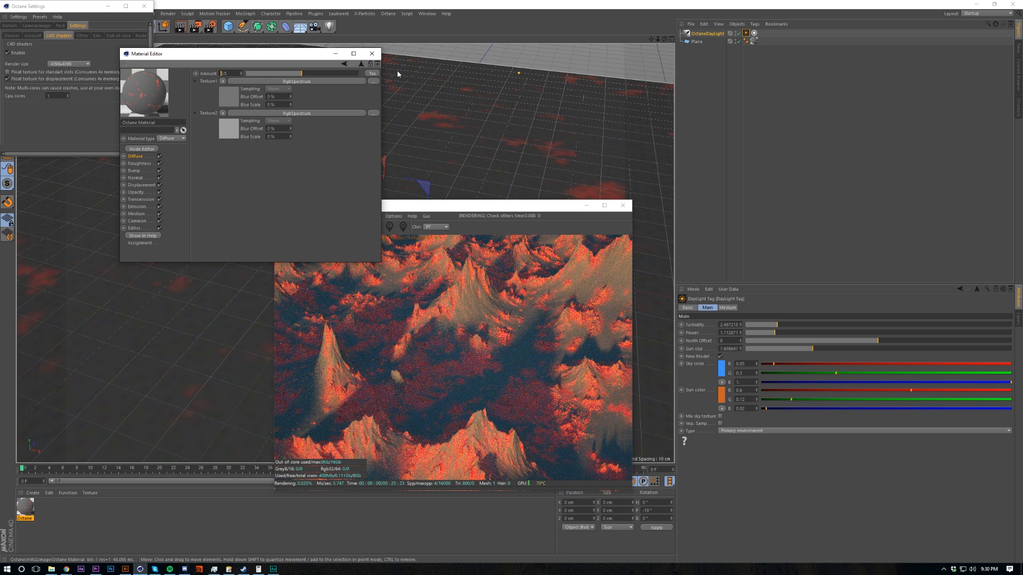
pyautogui.click(373, 73)
pyautogui.click(222, 73)
pyautogui.moveTo(248, 233)
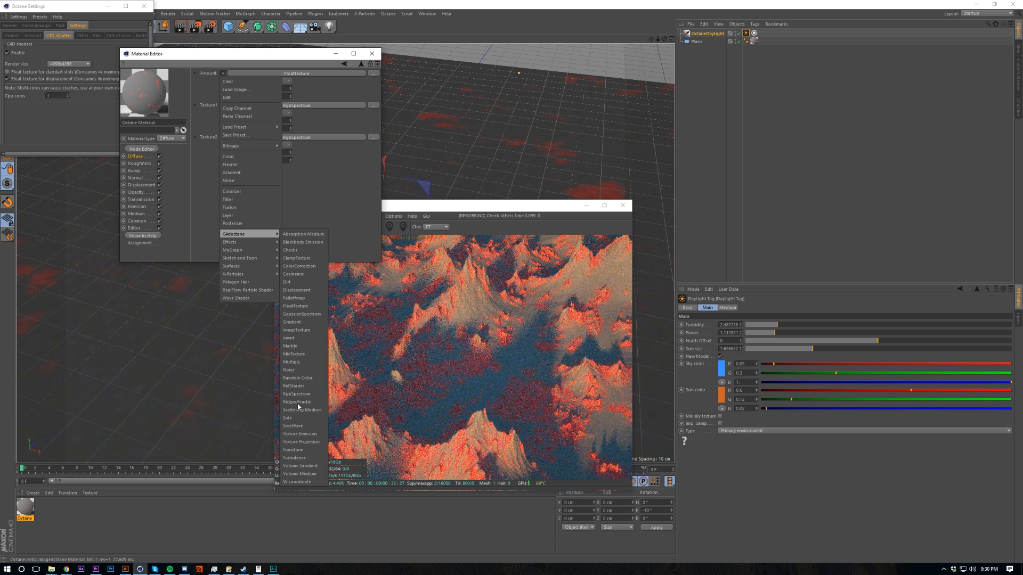
pyautogui.click(304, 458)
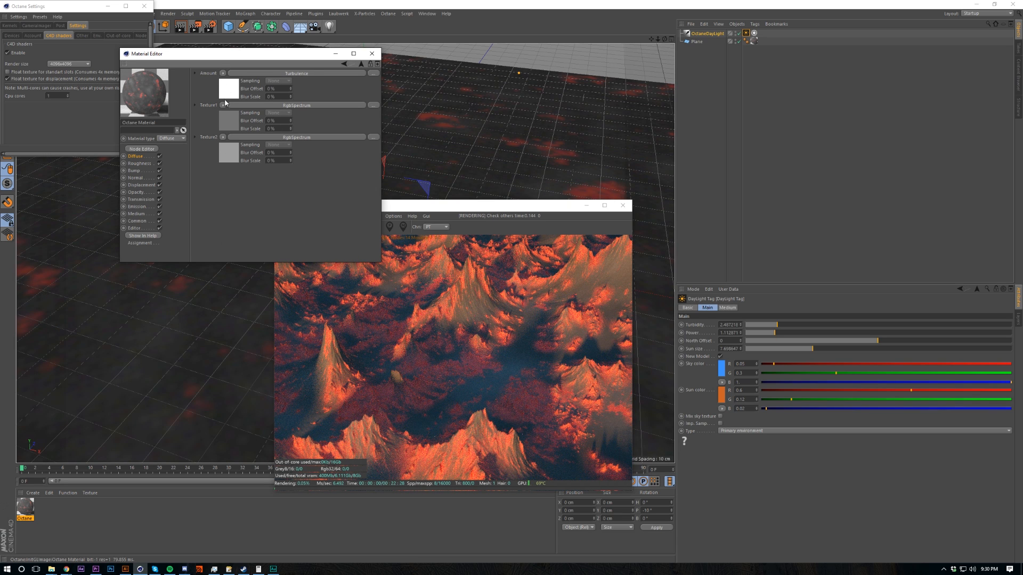
# Step: Add a UVW Transform to the nested MixTexture's Turbulence and scale it uniformly to about 0.06
pyautogui.click(229, 91)
pyautogui.click(215, 130)
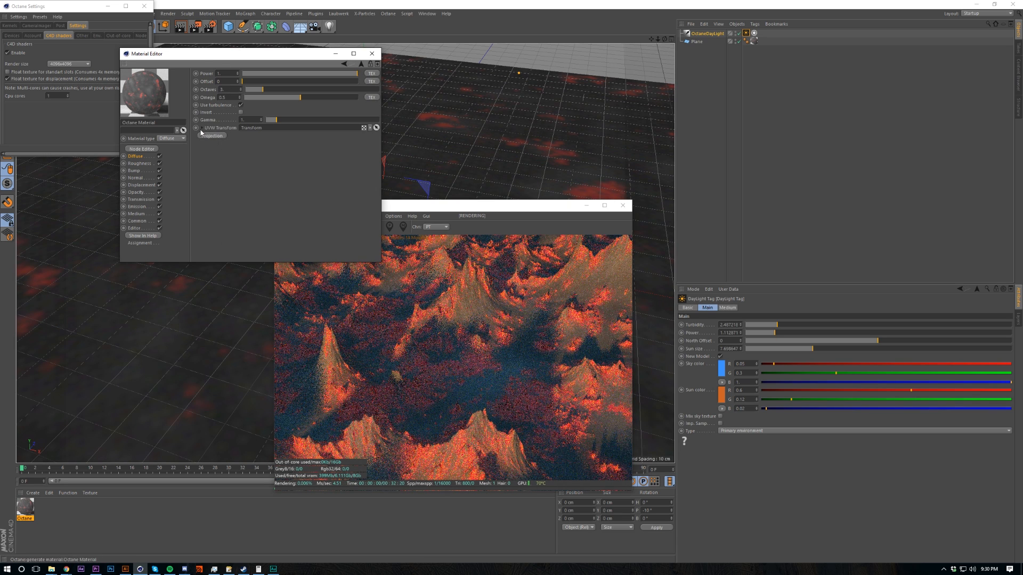
pyautogui.moveTo(322, 204); pyautogui.dragTo(292, 206)
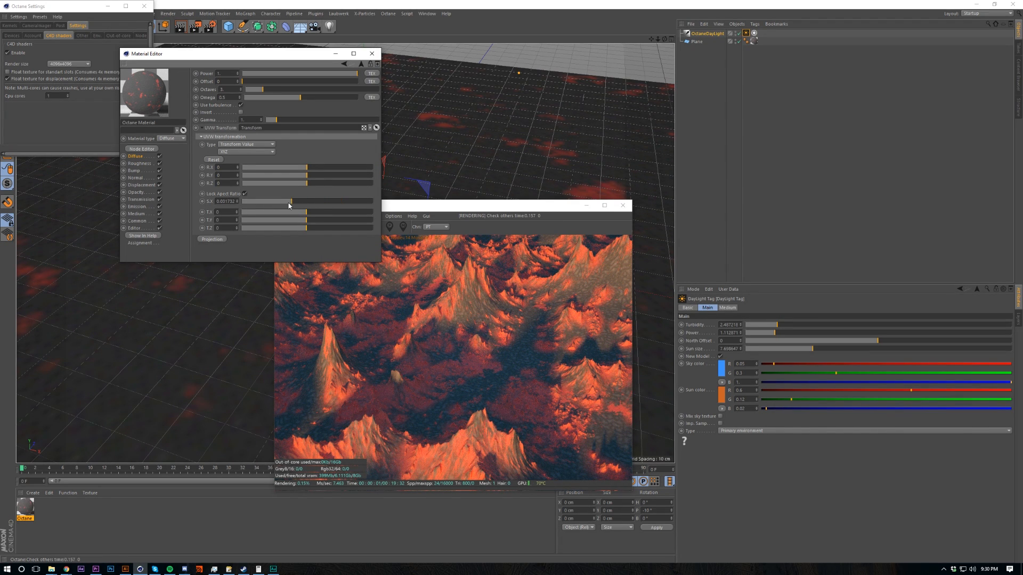
pyautogui.moveTo(296, 203); pyautogui.dragTo(301, 203)
# Step: Set the Turbulence to 16 Octaves, with Omega at about 0.64 and Gamma at about 2.49
pyautogui.moveTo(265, 94); pyautogui.dragTo(392, 90)
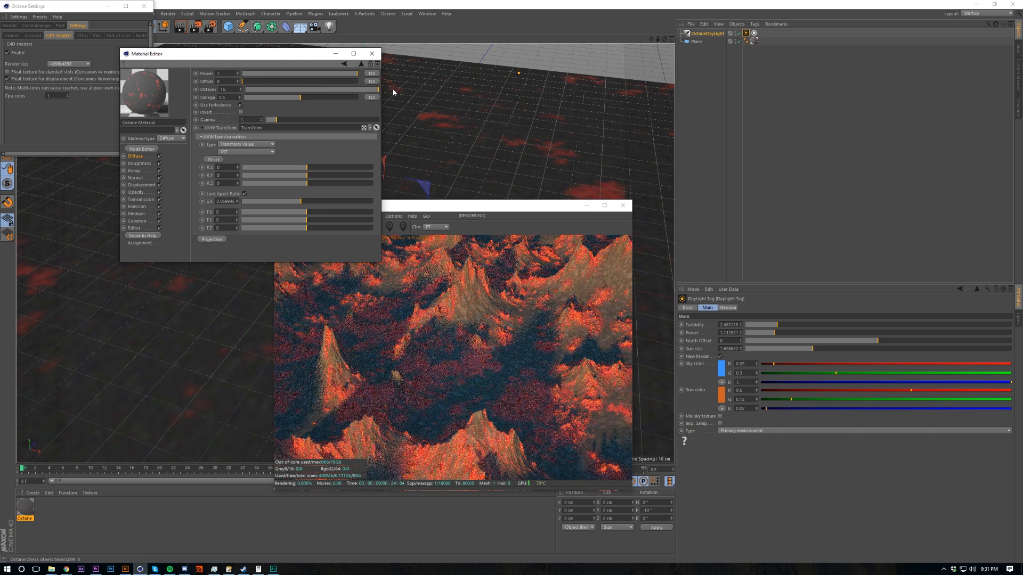
pyautogui.moveTo(298, 98); pyautogui.dragTo(317, 100)
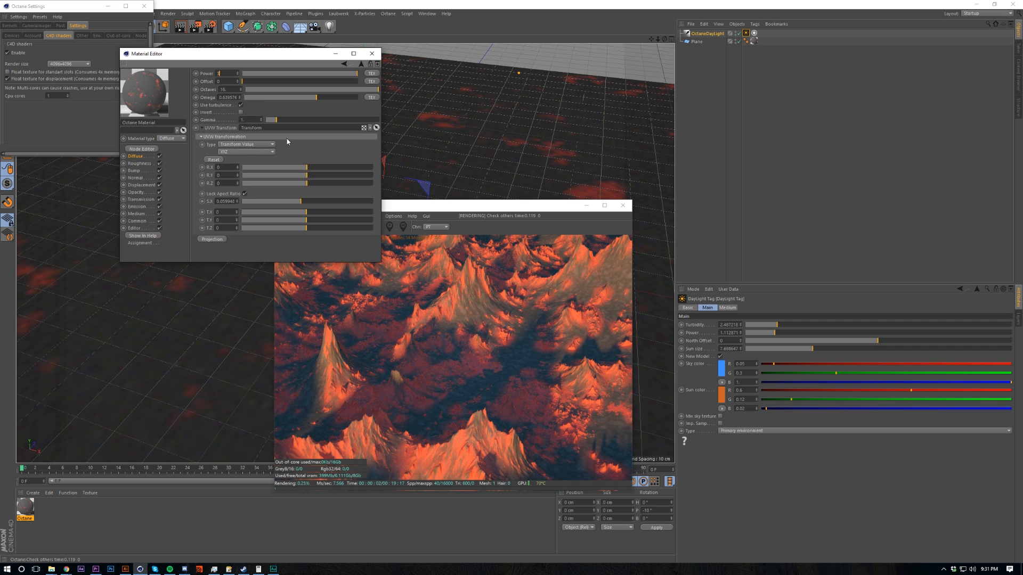
pyautogui.press('Return')
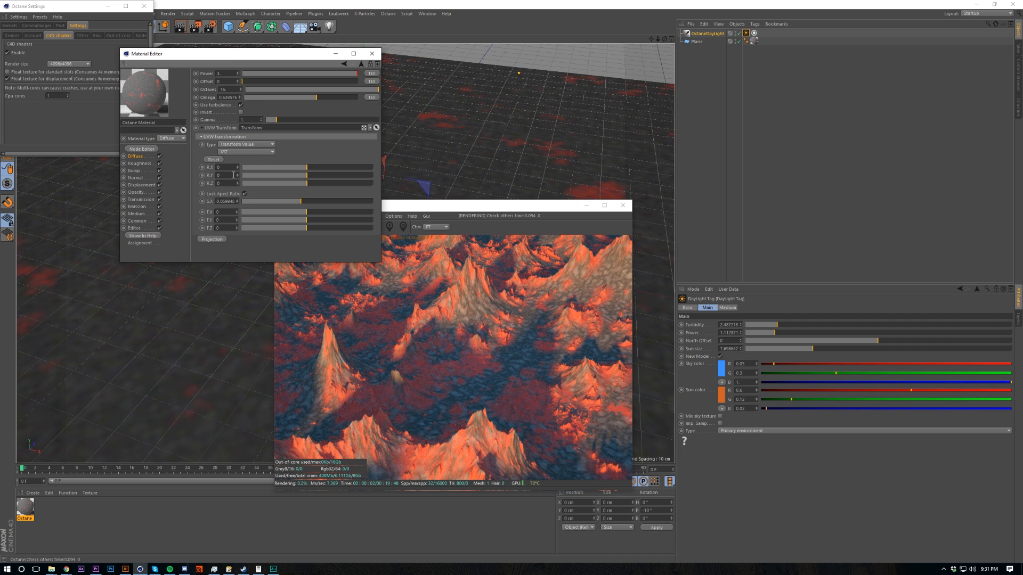
pyautogui.press('Return')
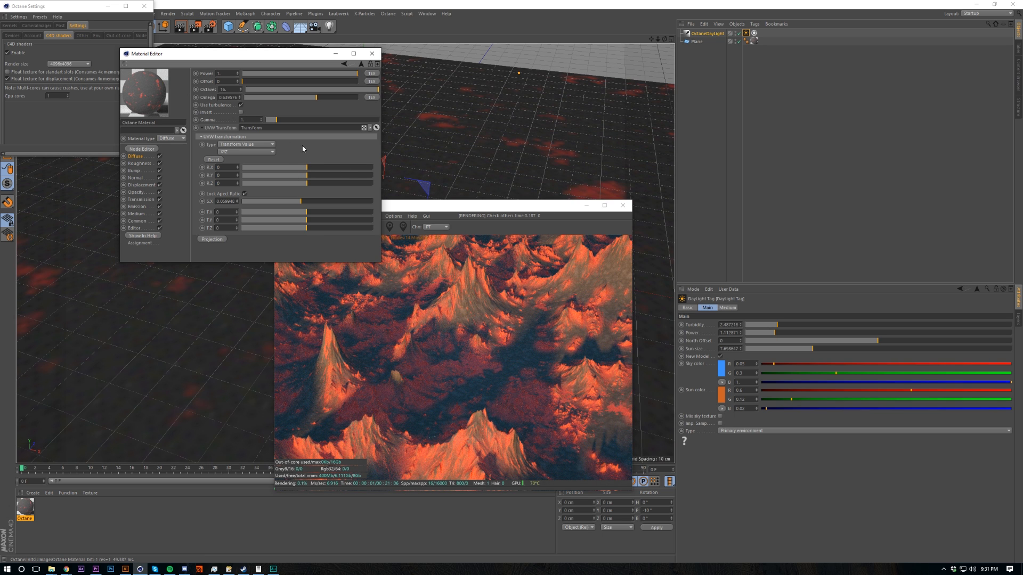
pyautogui.moveTo(277, 120); pyautogui.dragTo(291, 120)
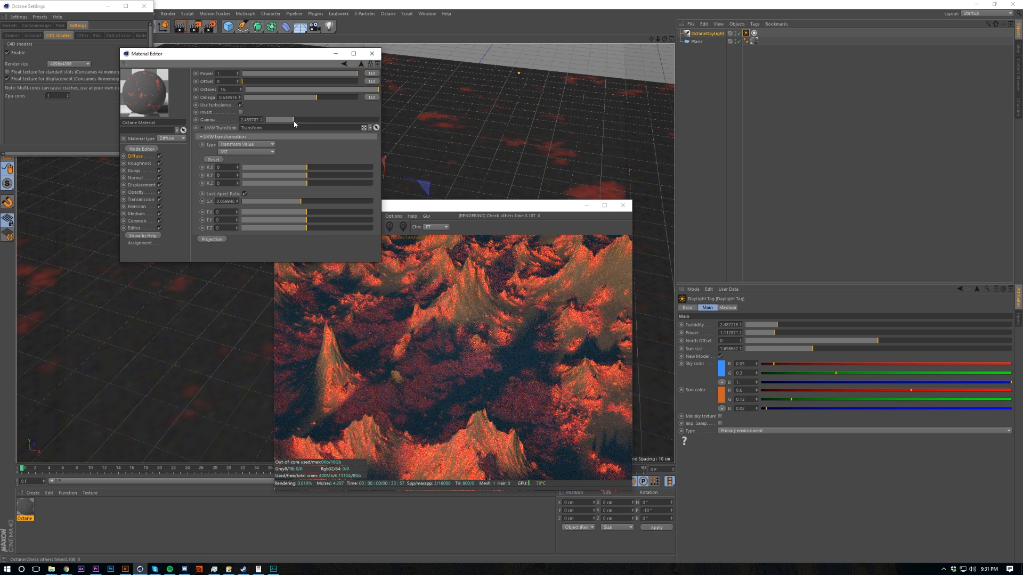
pyautogui.click(361, 63)
pyautogui.click(361, 63)
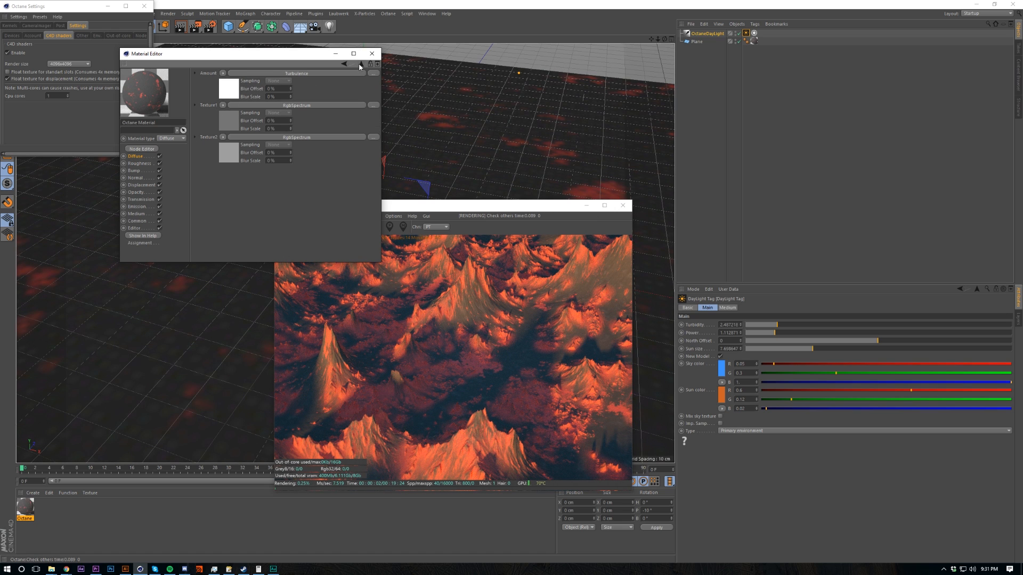
# Step: Open the outer MixTexture's Texture1 color and lighten it to a pink with green and blue at about 0.26
pyautogui.click(361, 64)
pyautogui.click(228, 112)
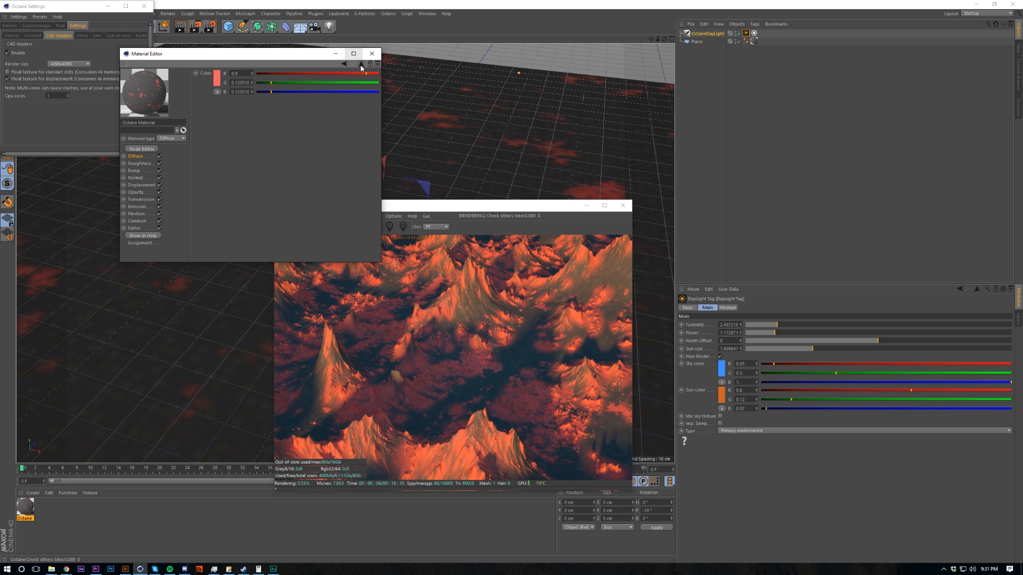
pyautogui.click(218, 78)
pyautogui.moveTo(224, 91); pyautogui.dragTo(230, 91)
pyautogui.click(203, 109)
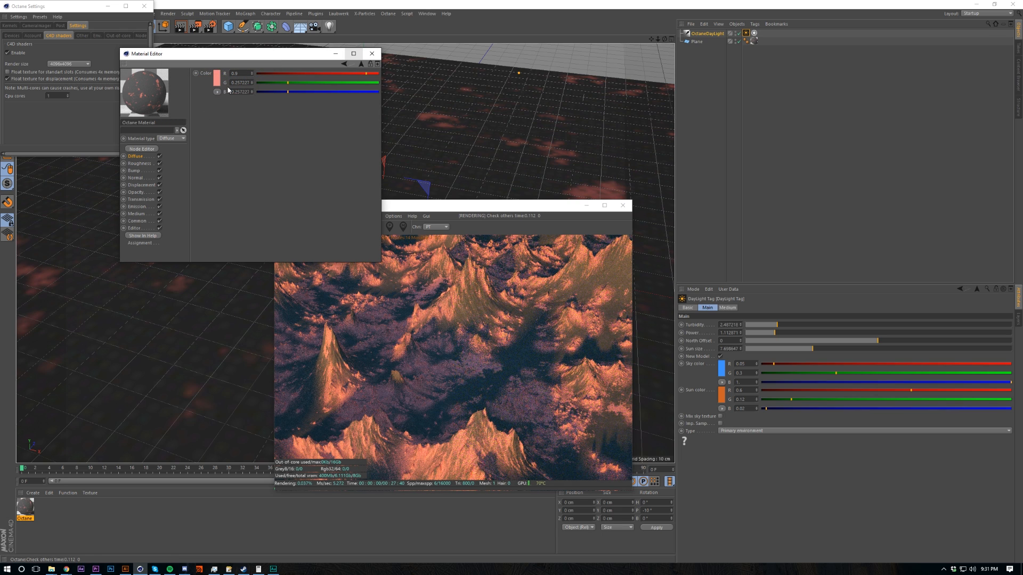
# Step: Darken the Texture1 color to a deep red with red at about 0.38 and green and blue at about 0.02
pyautogui.click(217, 78)
pyautogui.click(241, 91)
pyautogui.click(244, 97)
pyautogui.click(208, 110)
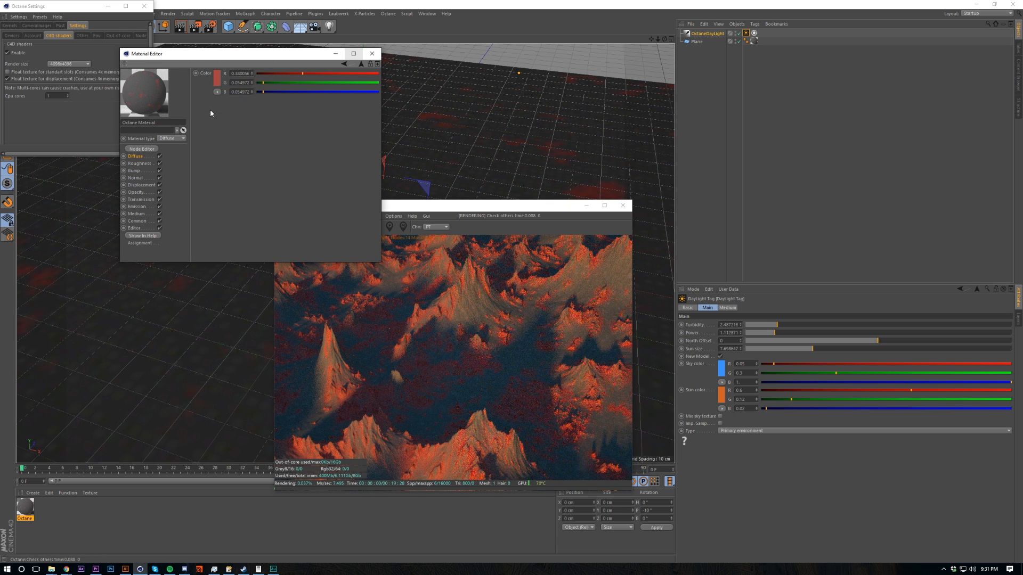
pyautogui.click(219, 84)
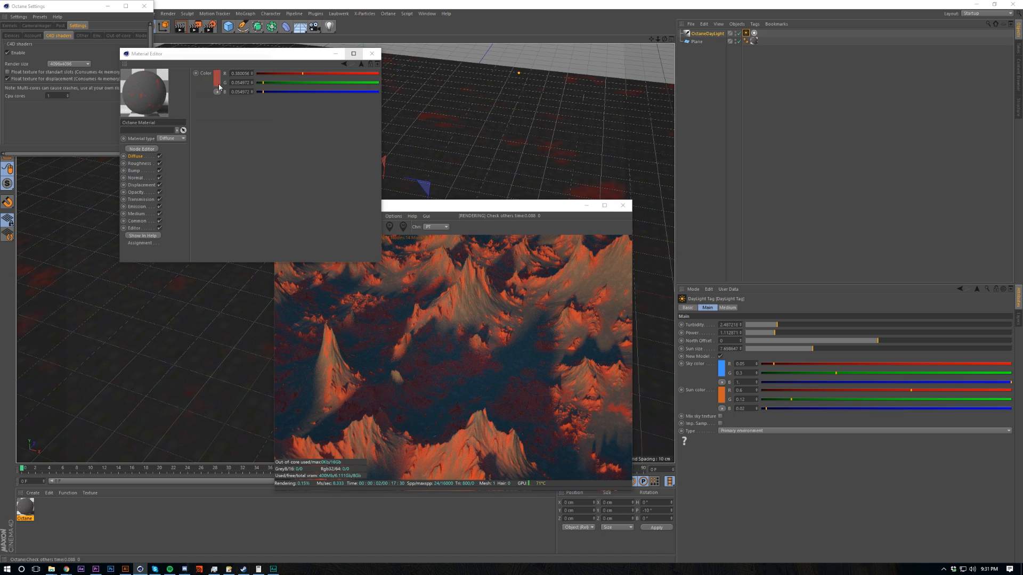
pyautogui.click(252, 91)
pyautogui.click(206, 110)
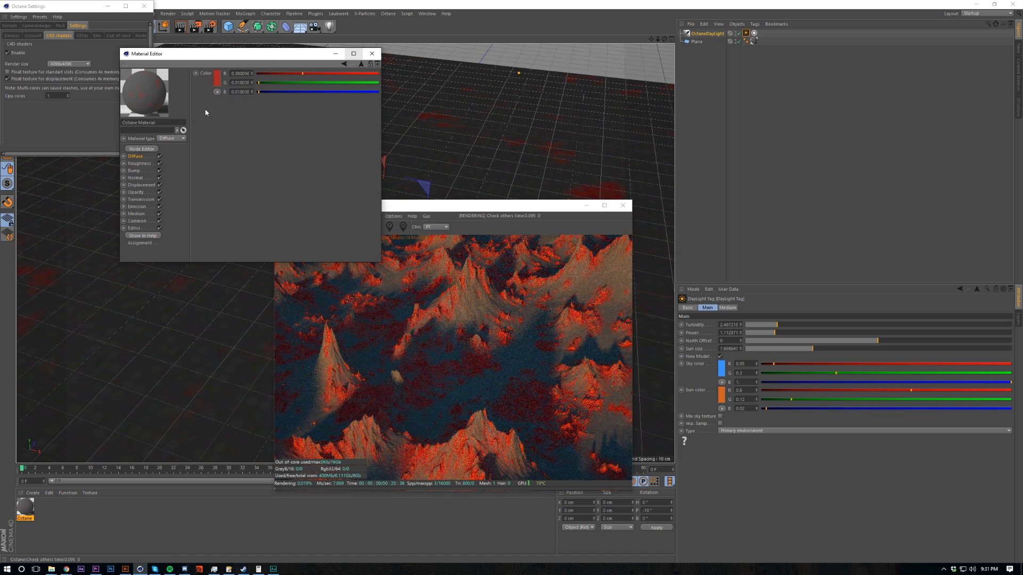
# Step: Set the Texture1 color to a softer red with 60% saturation and 82% value
pyautogui.click(217, 78)
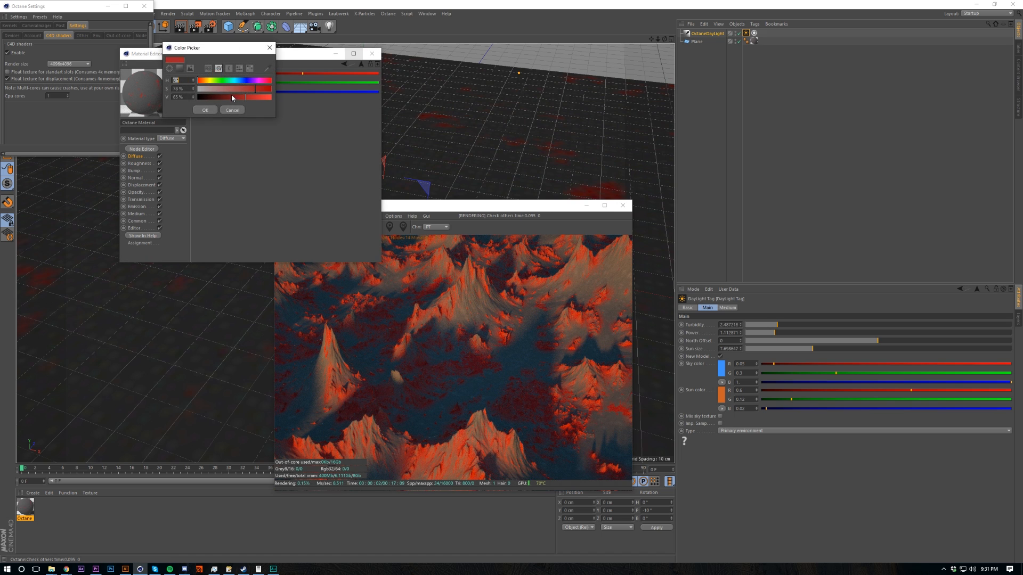
pyautogui.moveTo(247, 99)
pyautogui.mouseDown()
pyautogui.moveTo(257, 97)
pyautogui.moveTo(243, 91)
pyautogui.mouseUp()
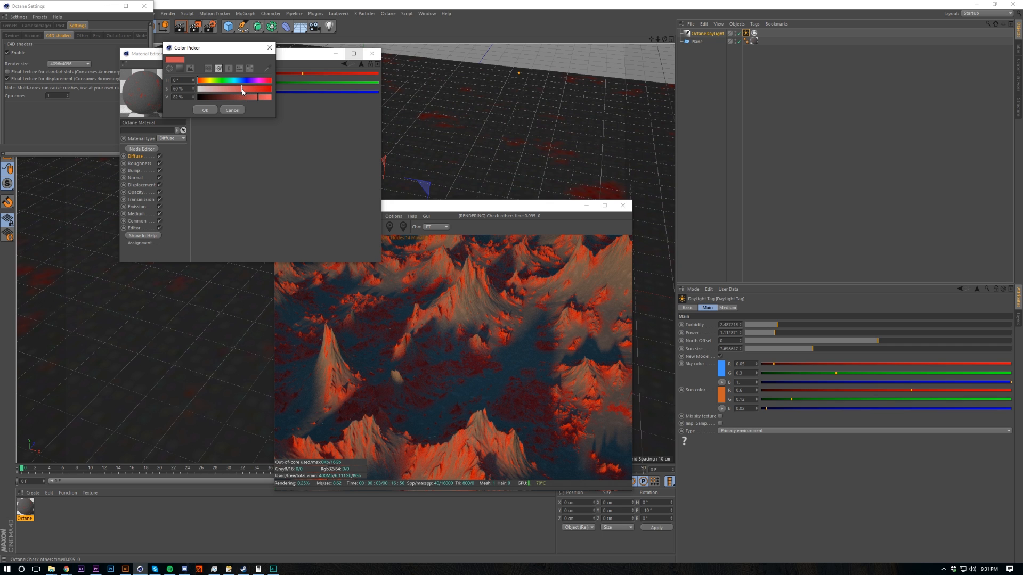
pyautogui.click(206, 110)
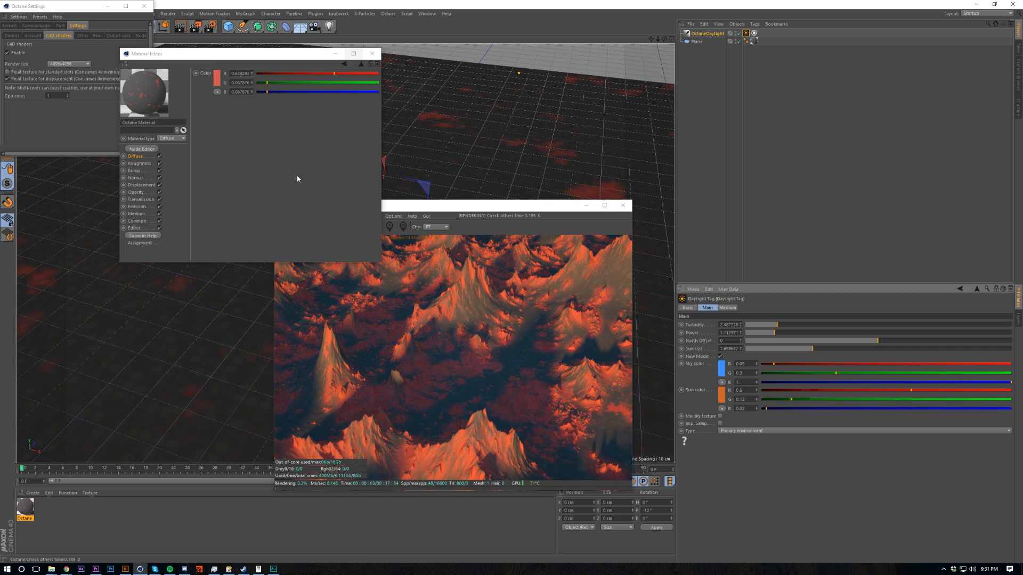
# Step: Reopen the Octane material and set its mask's Dirt texture to Strength 0.1 and a Radius of about 41742 cm
pyautogui.click(372, 54)
pyautogui.doubleClick(25, 507)
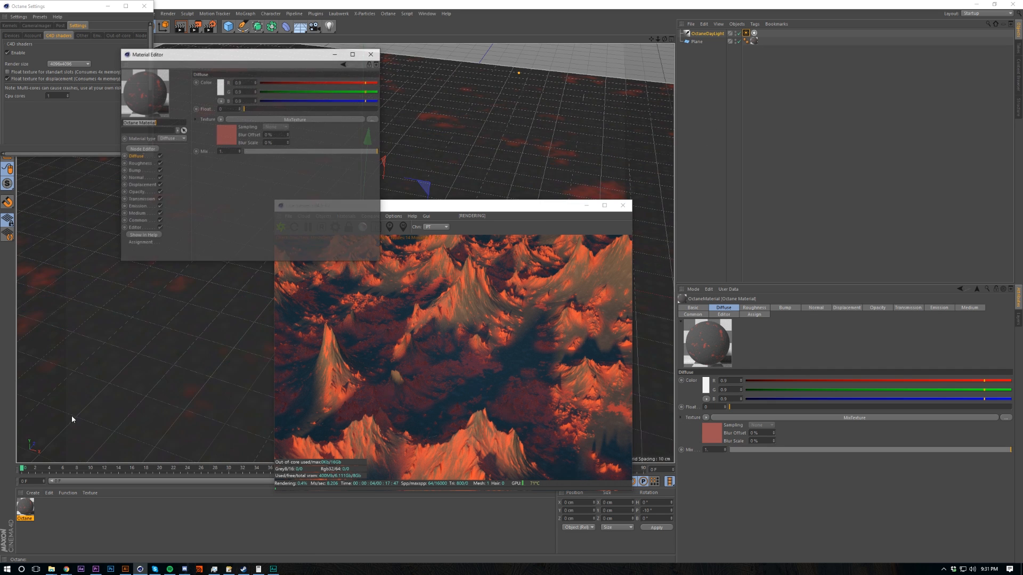
pyautogui.click(228, 133)
pyautogui.click(232, 91)
pyautogui.click(232, 92)
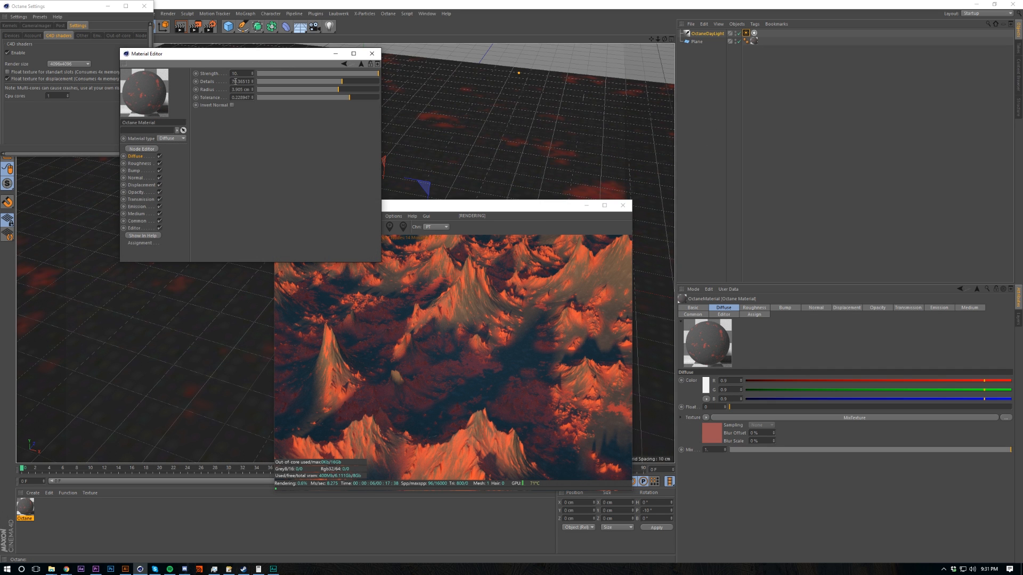
pyautogui.moveTo(283, 74); pyautogui.dragTo(196, 92)
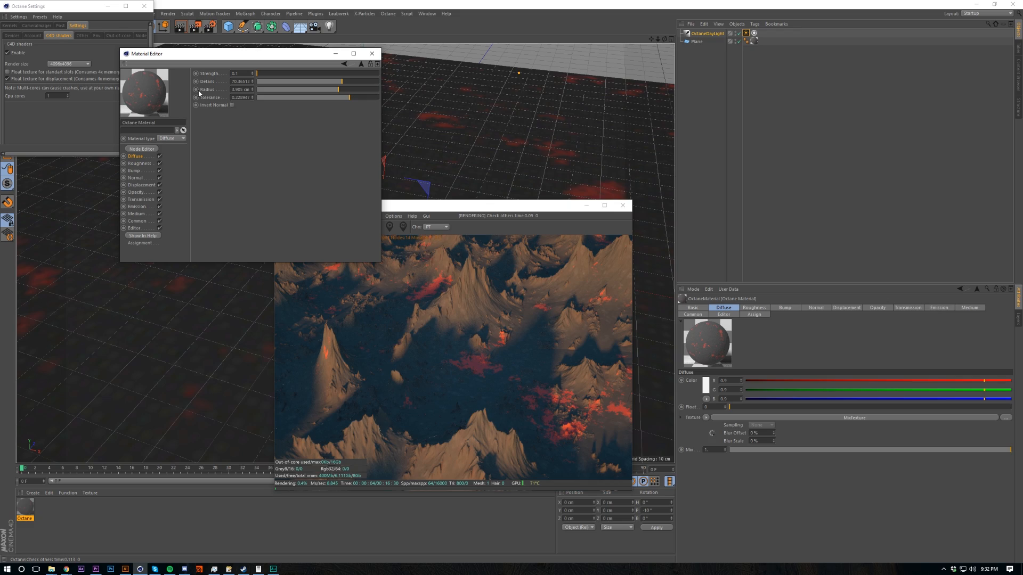
pyautogui.moveTo(322, 89); pyautogui.dragTo(411, 110)
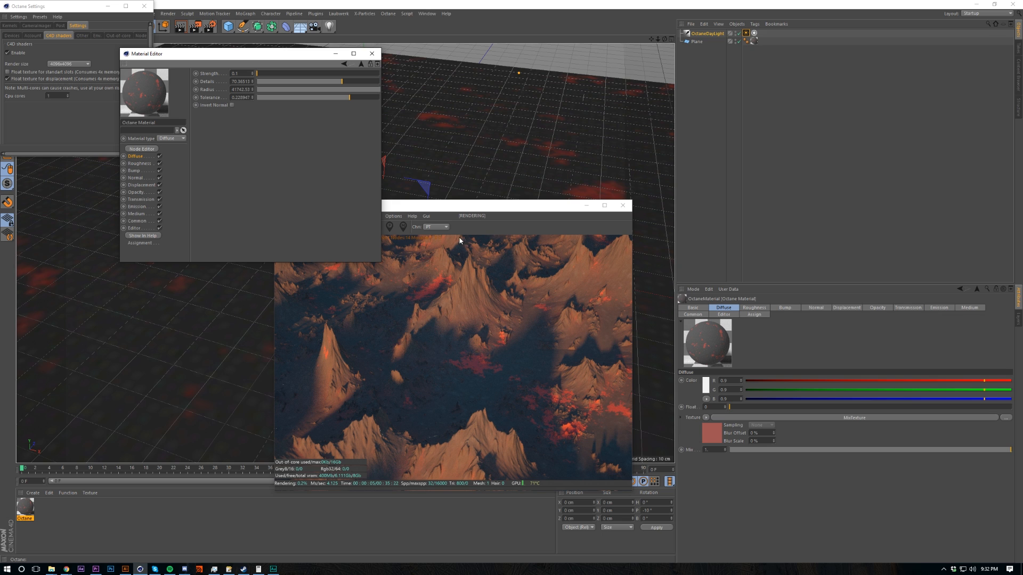
# Step: Move the Live Viewer clear of the Material Editor and set the Dirt texture's Tolerance to about 0.015
pyautogui.click(484, 216)
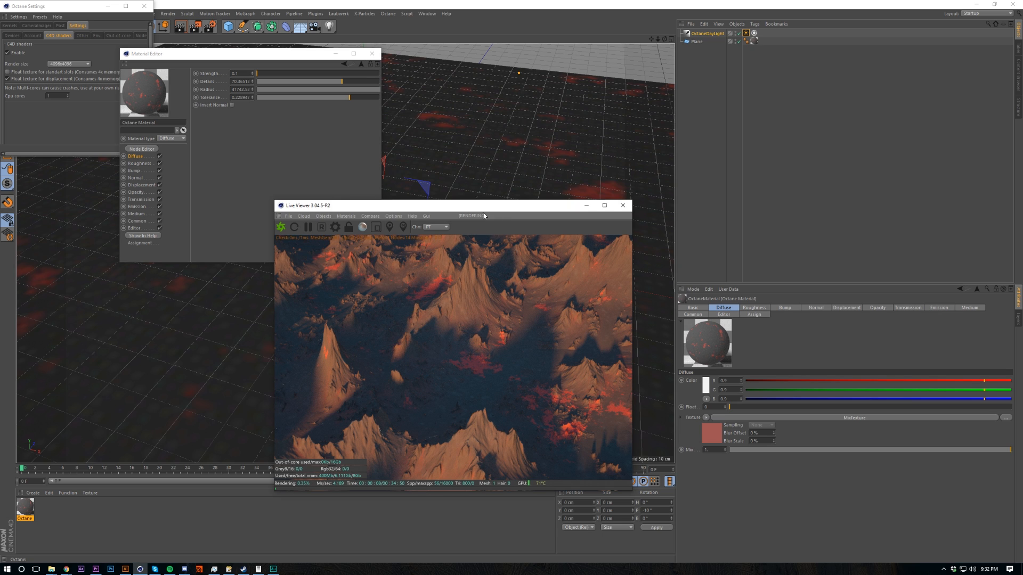
pyautogui.moveTo(555, 215); pyautogui.dragTo(820, 200)
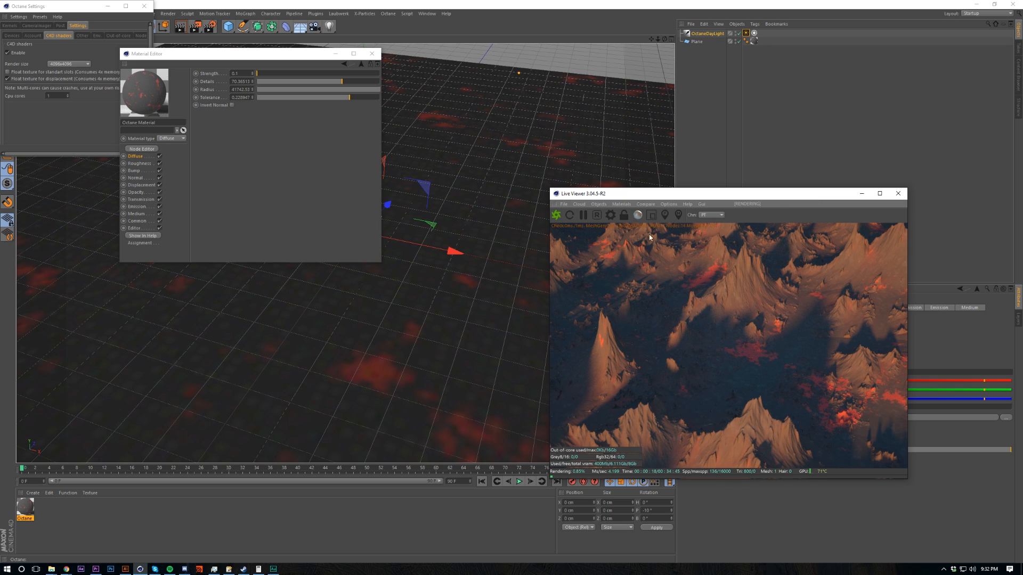
pyautogui.click(269, 140)
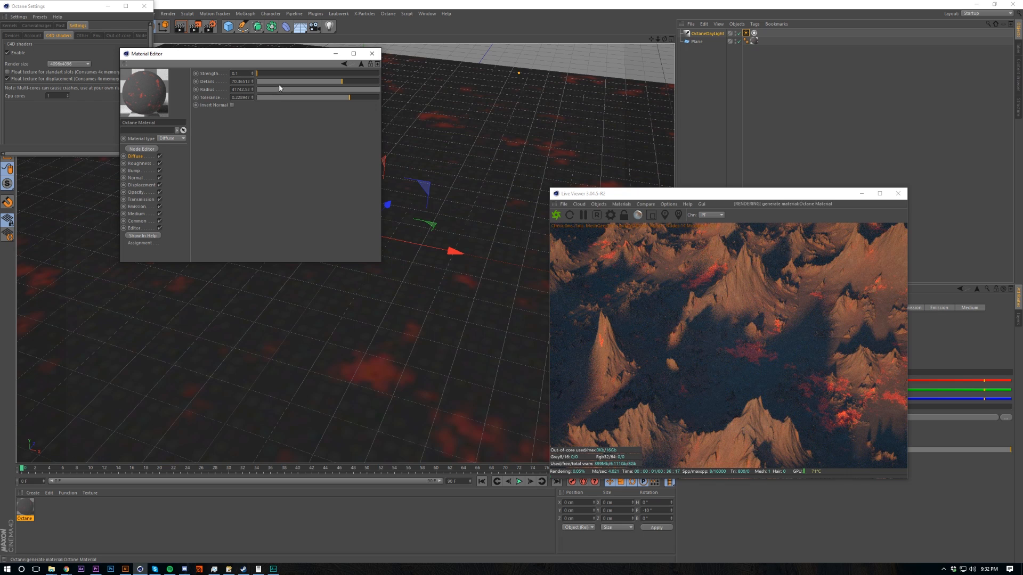
pyautogui.moveTo(355, 98); pyautogui.dragTo(259, 116)
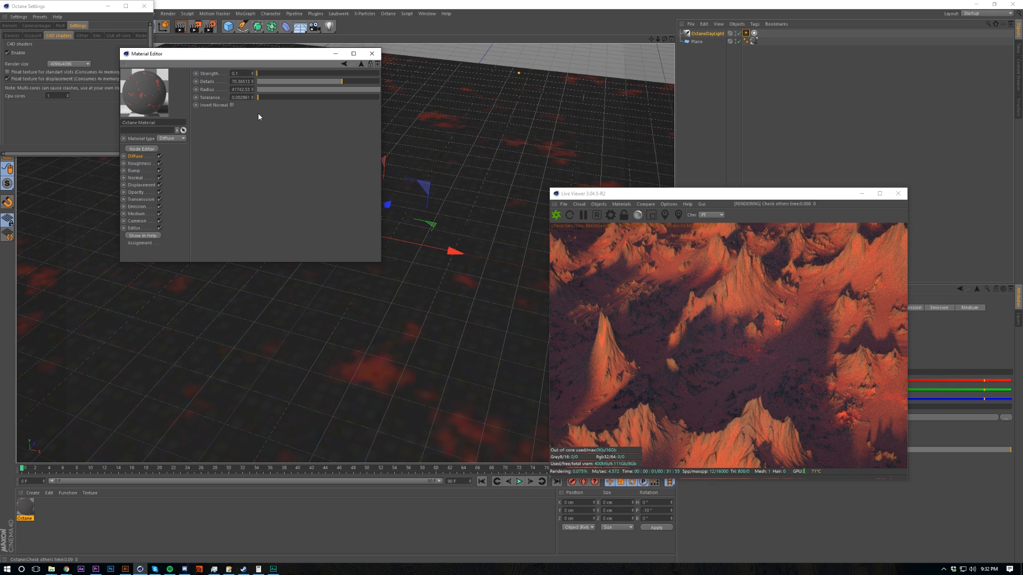
pyautogui.moveTo(267, 114); pyautogui.dragTo(258, 115)
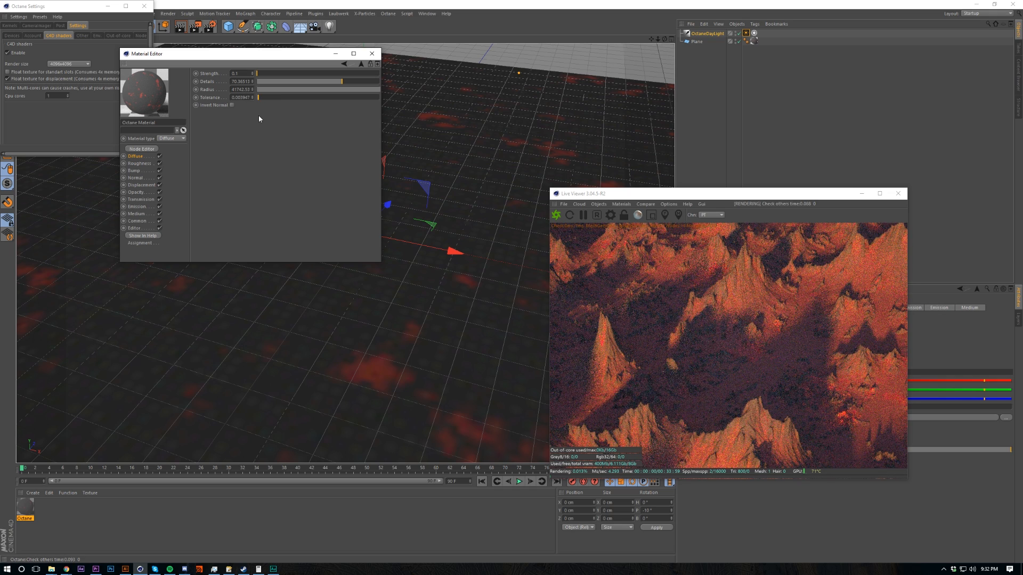
pyautogui.moveTo(261, 115); pyautogui.dragTo(264, 116)
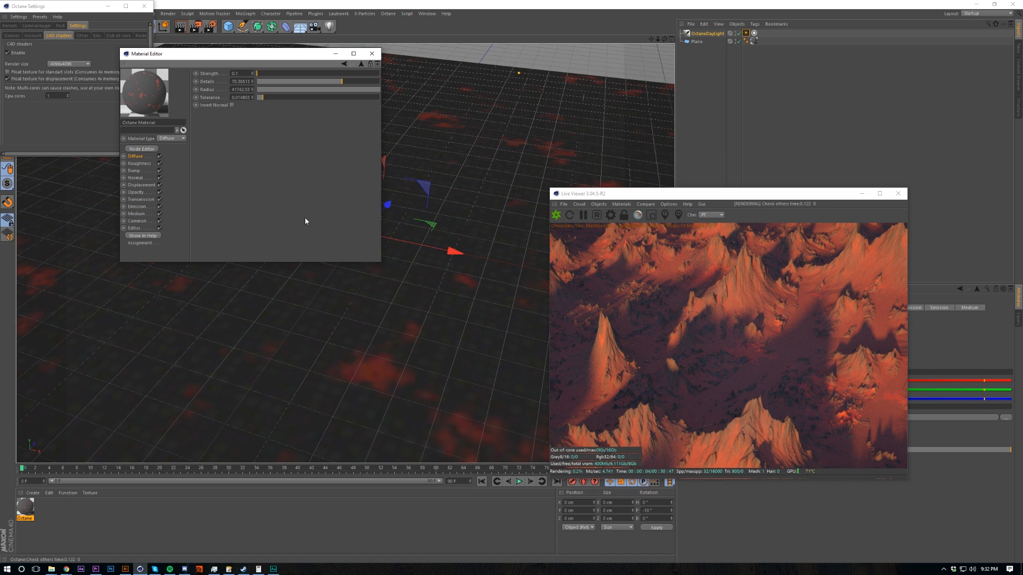
# Step: Deselect the scene objects and add an Octane Camera to the scene
pyautogui.moveTo(706, 198); pyautogui.dragTo(496, 180)
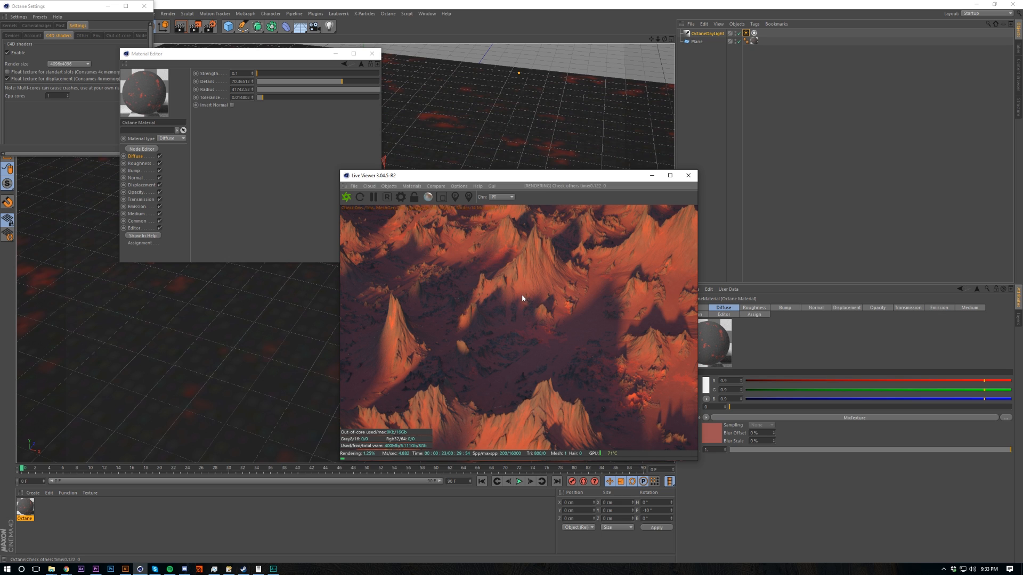
pyautogui.click(735, 62)
pyautogui.click(388, 186)
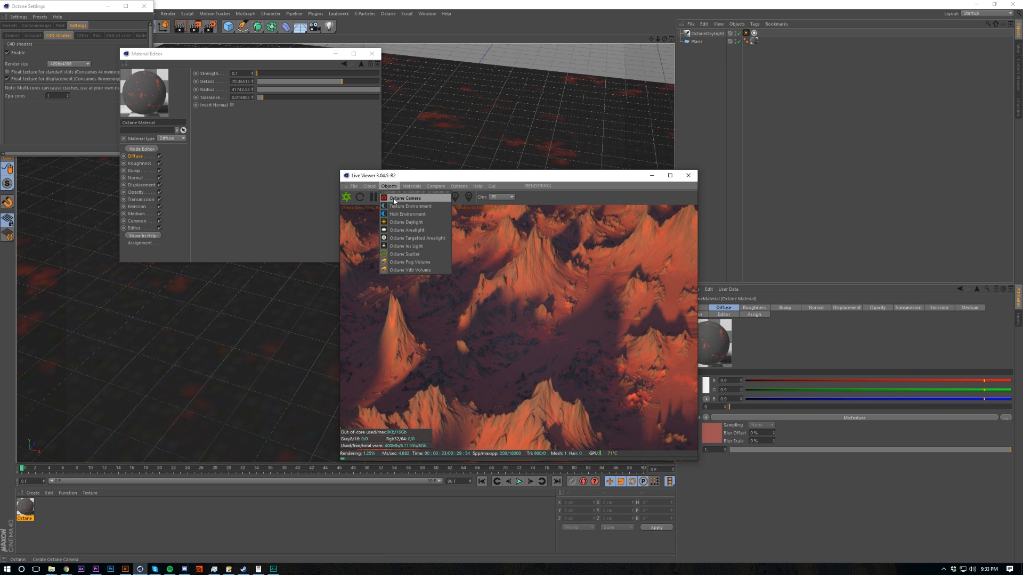
pyautogui.click(411, 200)
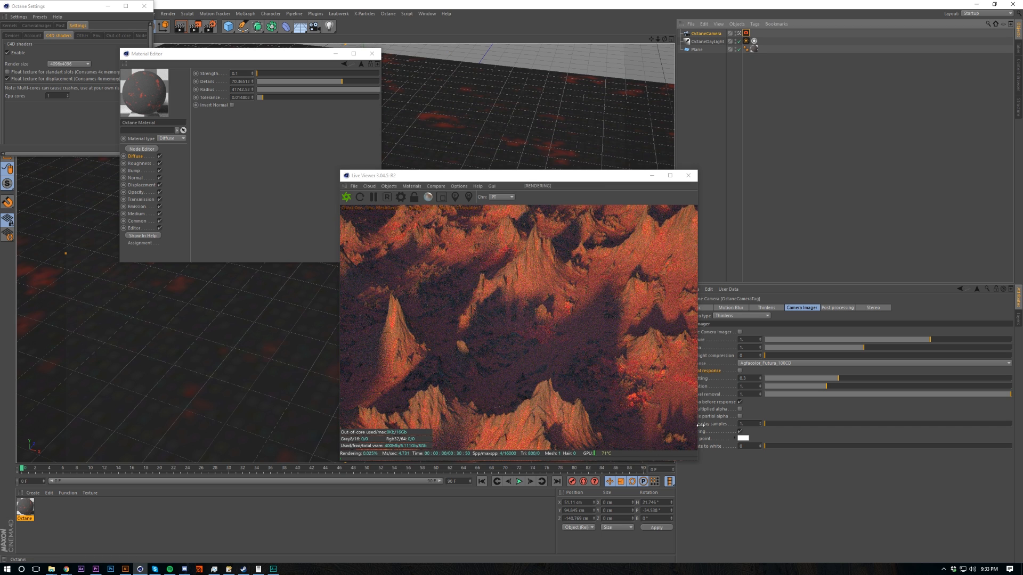
# Step: Move the Live Viewer off the camera attributes and try a thin-lens Aperture of 25 cm on the Octane Camera
pyautogui.moveTo(610, 181); pyautogui.dragTo(485, 185)
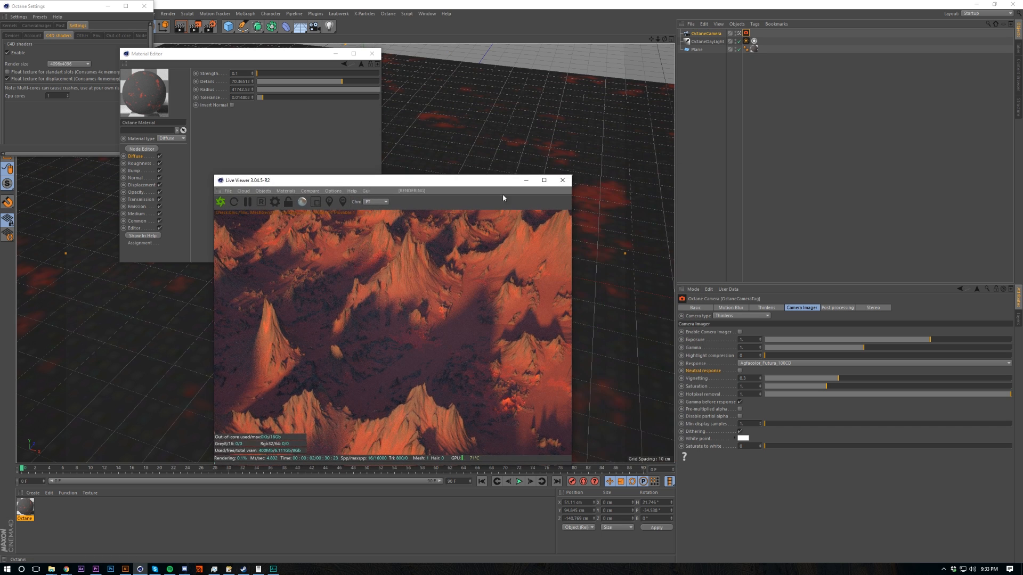
pyautogui.click(766, 308)
pyautogui.click(749, 342)
pyautogui.write('25')
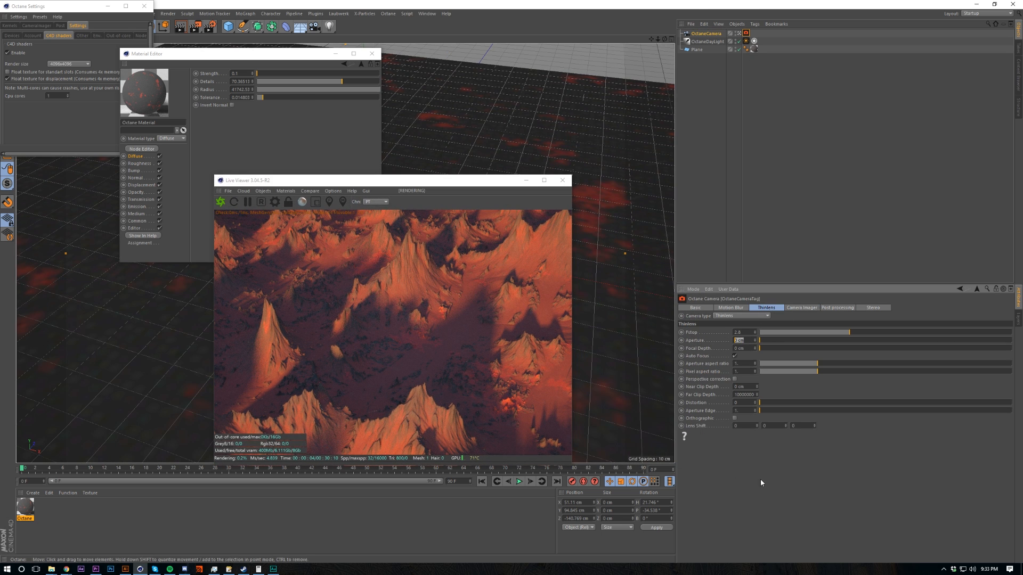
pyautogui.press('Return')
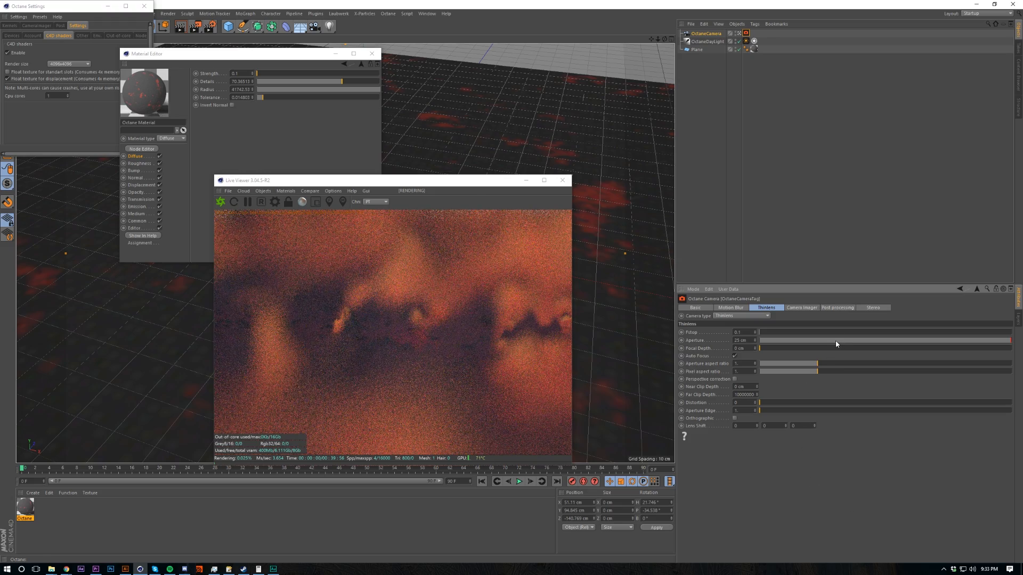
# Step: Lower the thin-lens Aperture to about 5.3 cm for a milder depth of field
pyautogui.moveTo(837, 341); pyautogui.dragTo(863, 341)
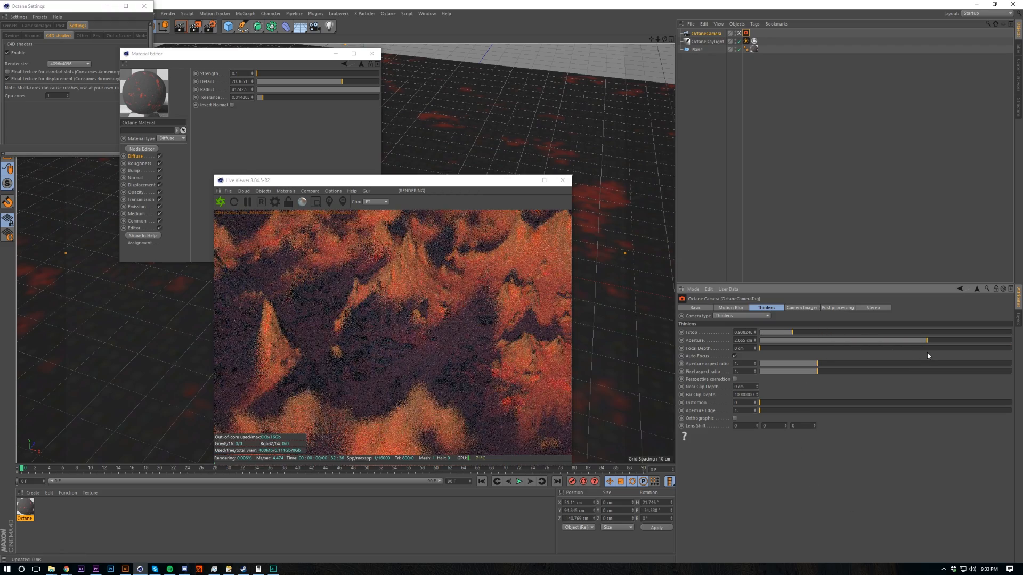
pyautogui.moveTo(864, 341); pyautogui.dragTo(1010, 341)
pyautogui.moveTo(755, 341); pyautogui.dragTo(755, 342)
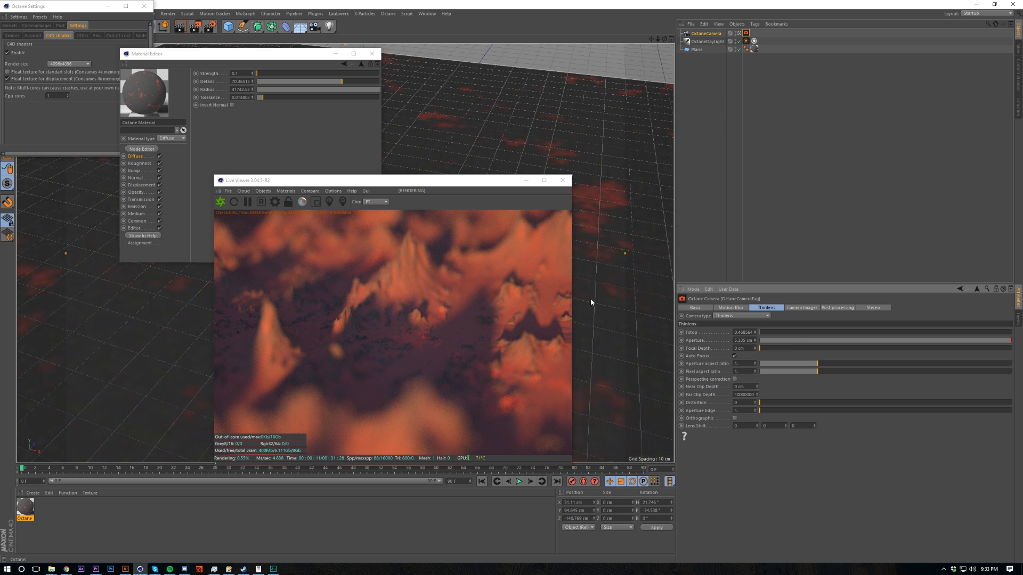
# Step: Reposition the Live Viewer and reduce the thin-lens Aperture to 0 cm to remove the depth of field
pyautogui.moveTo(380, 181); pyautogui.dragTo(482, 150)
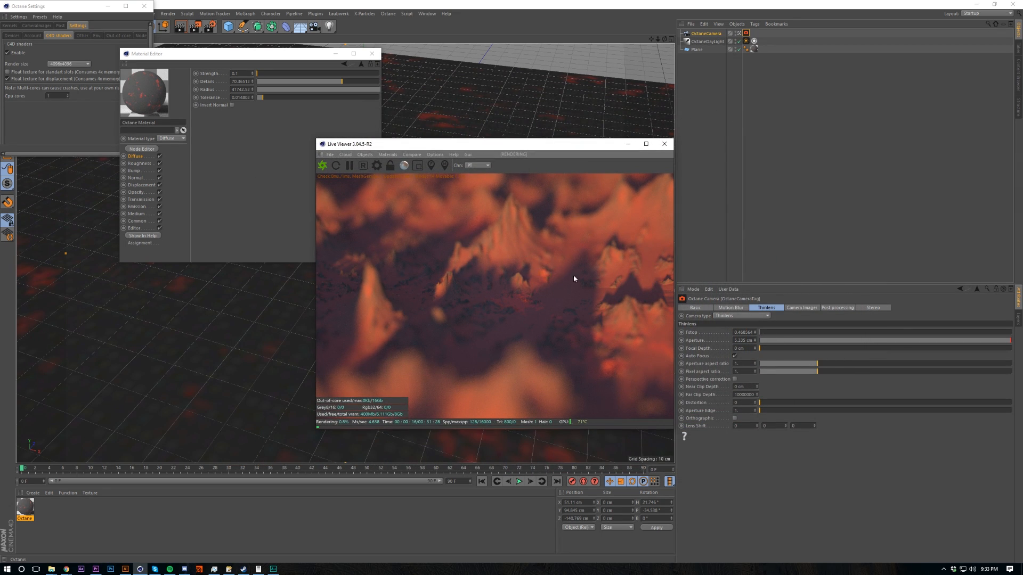
pyautogui.click(798, 341)
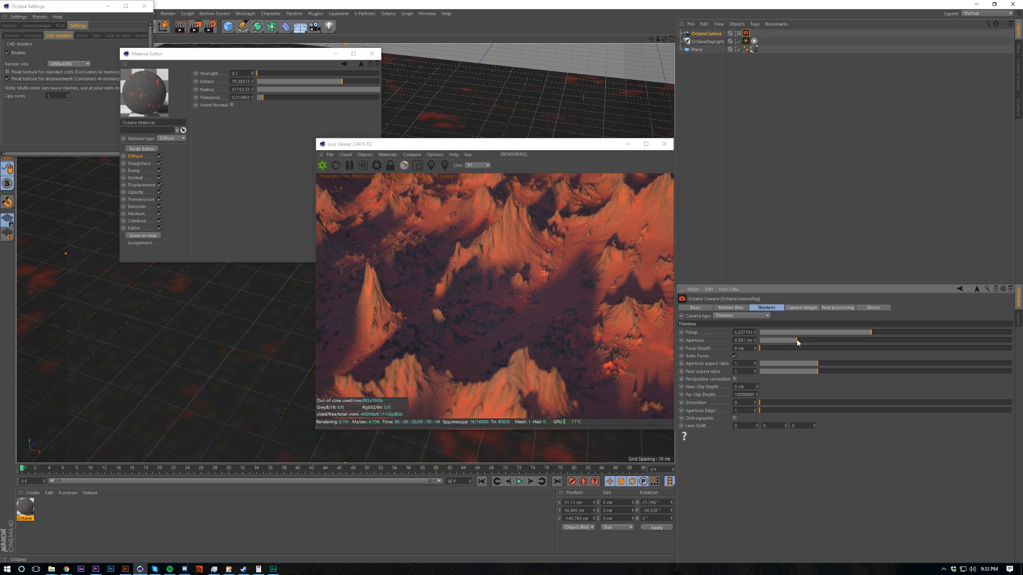
pyautogui.moveTo(798, 341); pyautogui.dragTo(760, 341)
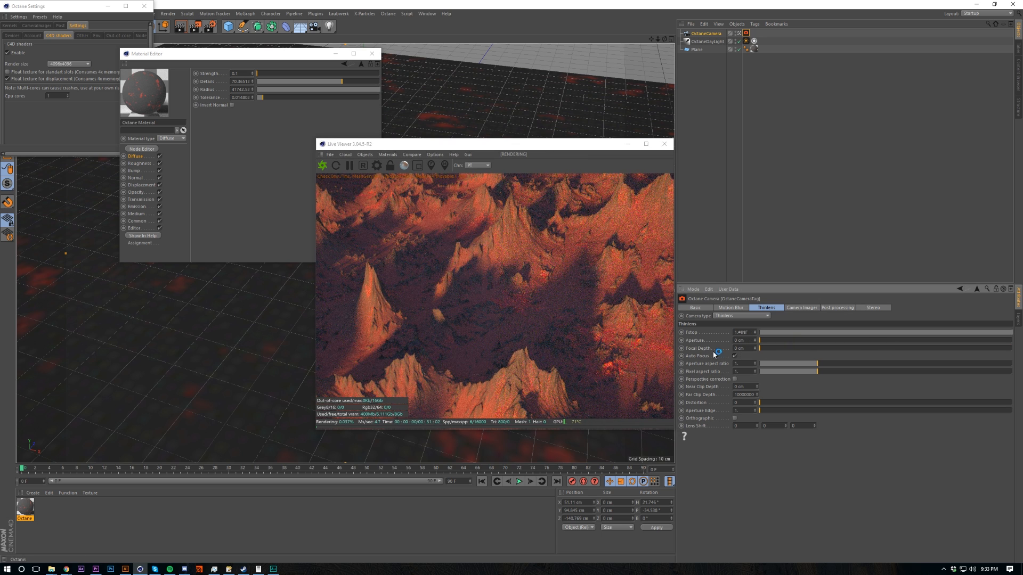
# Step: Enable post processing on the Octane Camera and set its Bloom power to 5 after trying 25
pyautogui.click(833, 308)
pyautogui.click(725, 332)
pyautogui.doubleClick(739, 340)
pyautogui.write('25')
pyautogui.press('Return')
pyautogui.doubleClick(738, 339)
pyautogui.write('5')
pyautogui.press('Return')
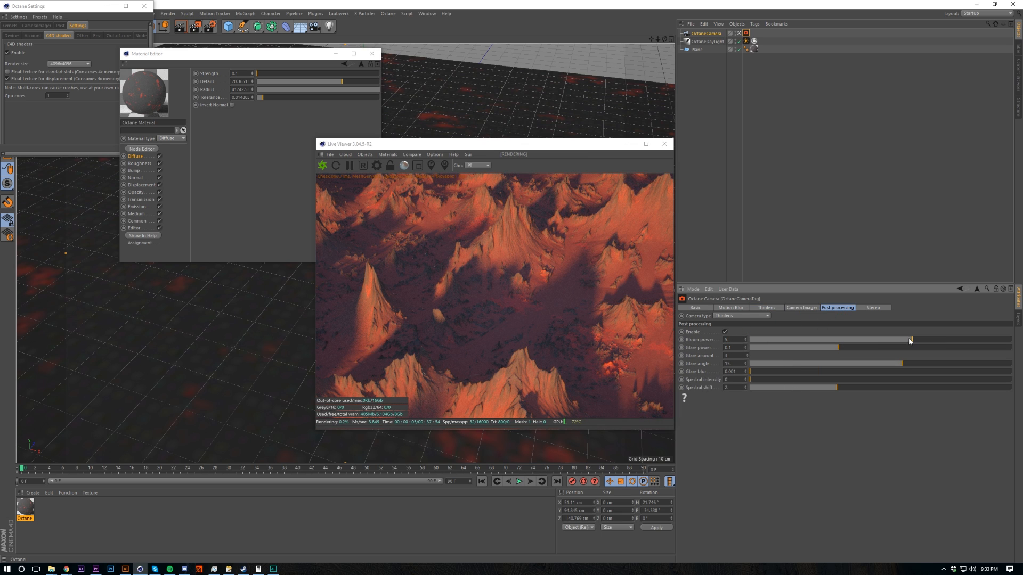
pyautogui.click(725, 332)
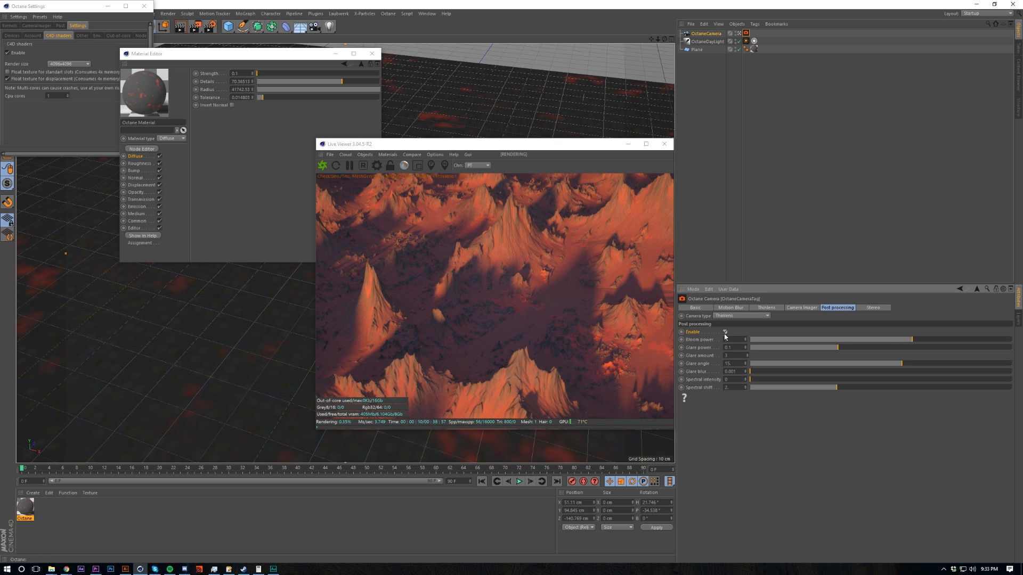
# Step: Try adding fog as the medium of the OctaneDayLight's daylight tag
pyautogui.click(766, 238)
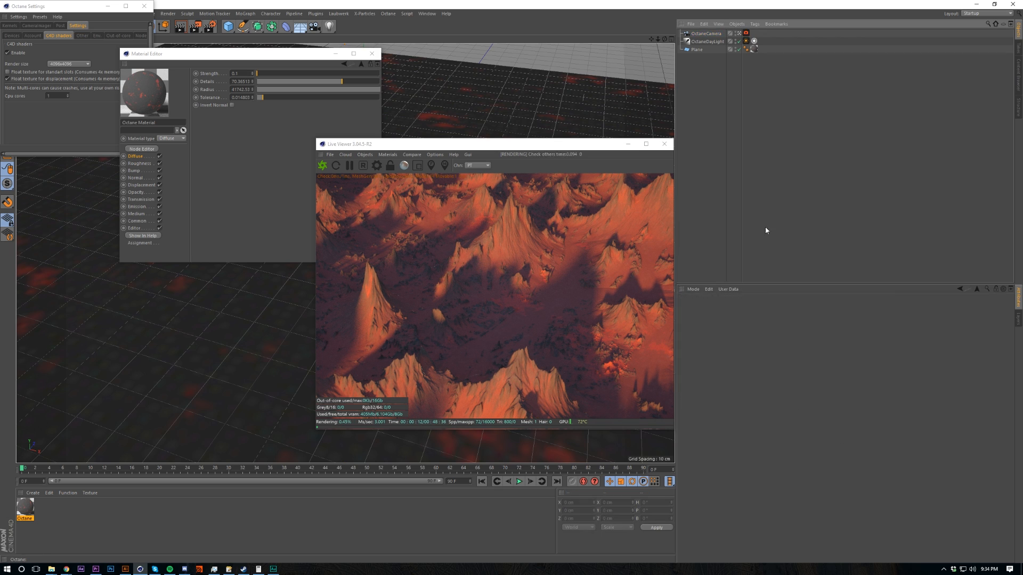
pyautogui.click(746, 41)
pyautogui.click(727, 307)
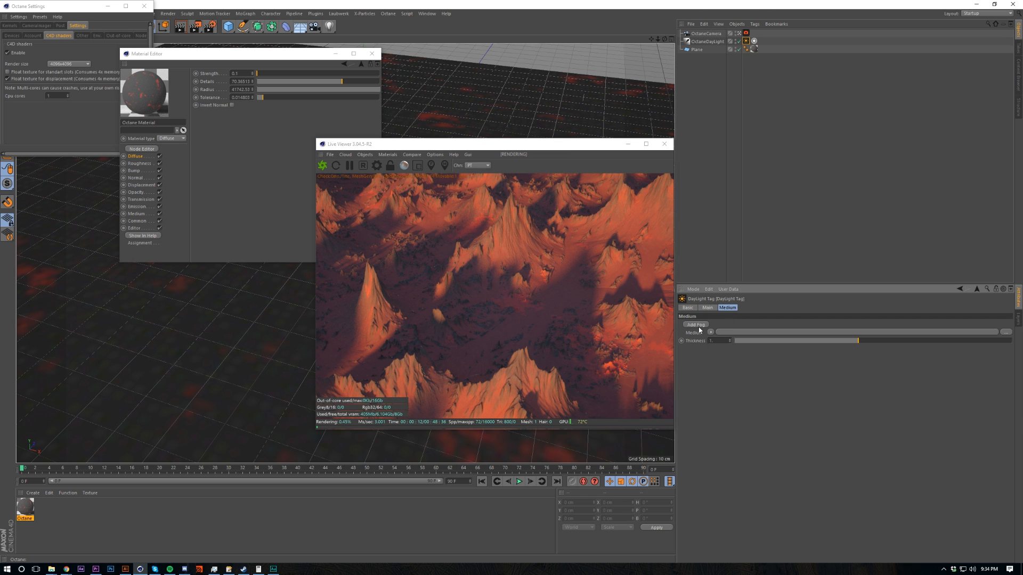
pyautogui.click(695, 325)
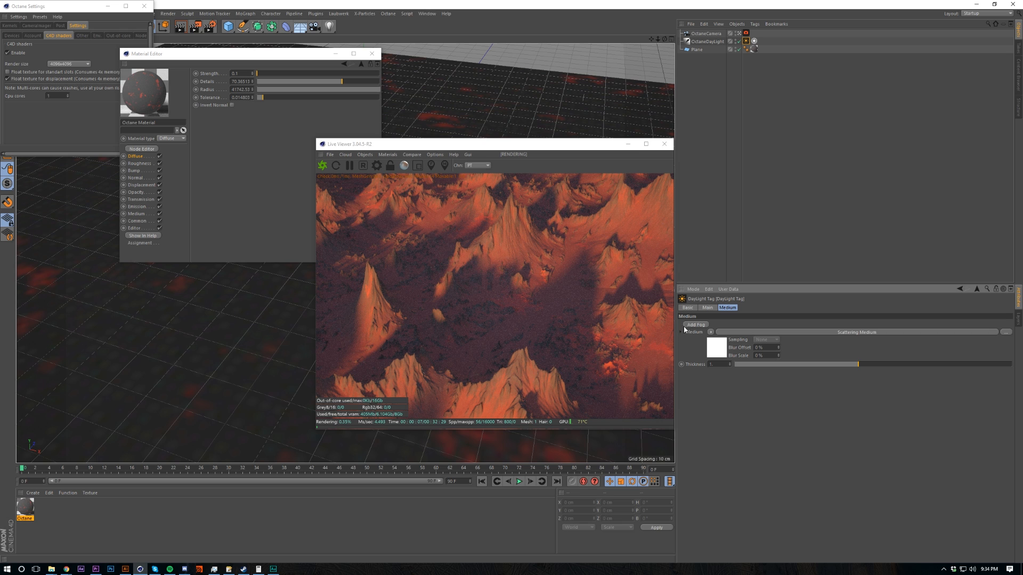
# Step: Clear the Scattering Medium from the daylight tag and deselect everything
pyautogui.click(711, 333)
pyautogui.click(711, 333)
pyautogui.click(711, 333)
pyautogui.click(717, 341)
pyautogui.click(739, 253)
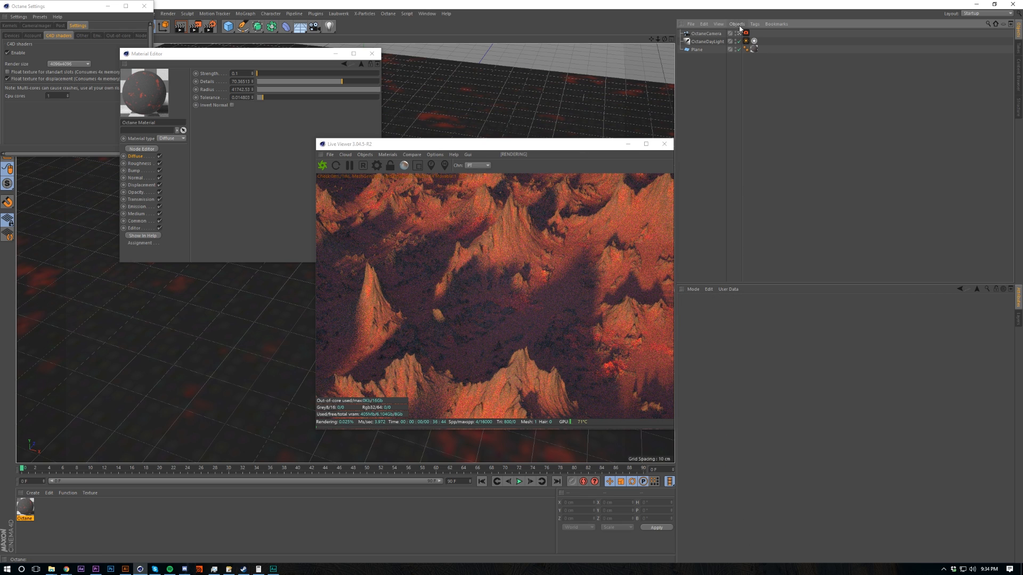
# Step: Enable the Camera Imager on the Octane Camera tag and set Hotpixel removal to 0.7
pyautogui.click(746, 41)
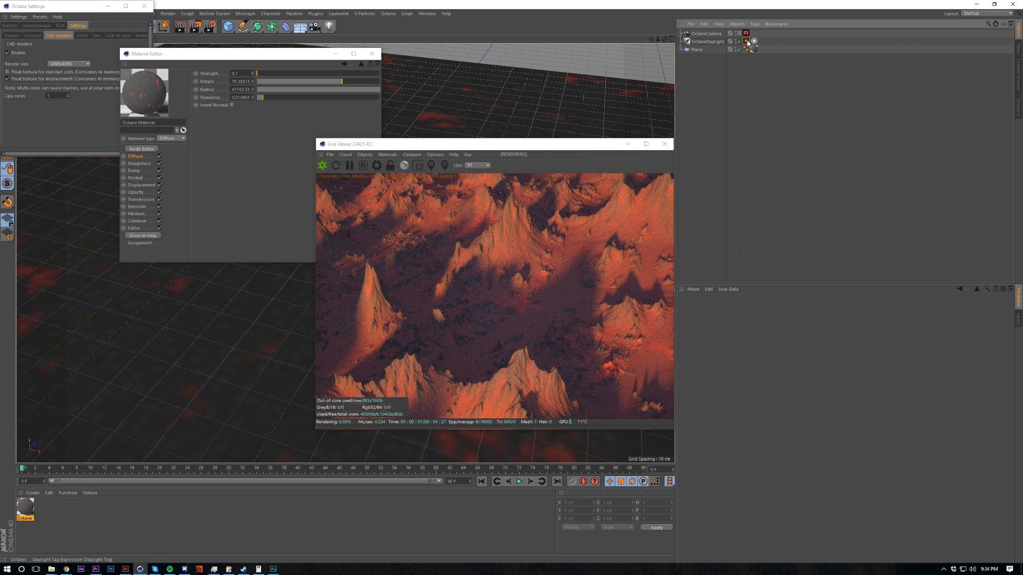
pyautogui.click(704, 43)
pyautogui.click(704, 34)
pyautogui.click(746, 33)
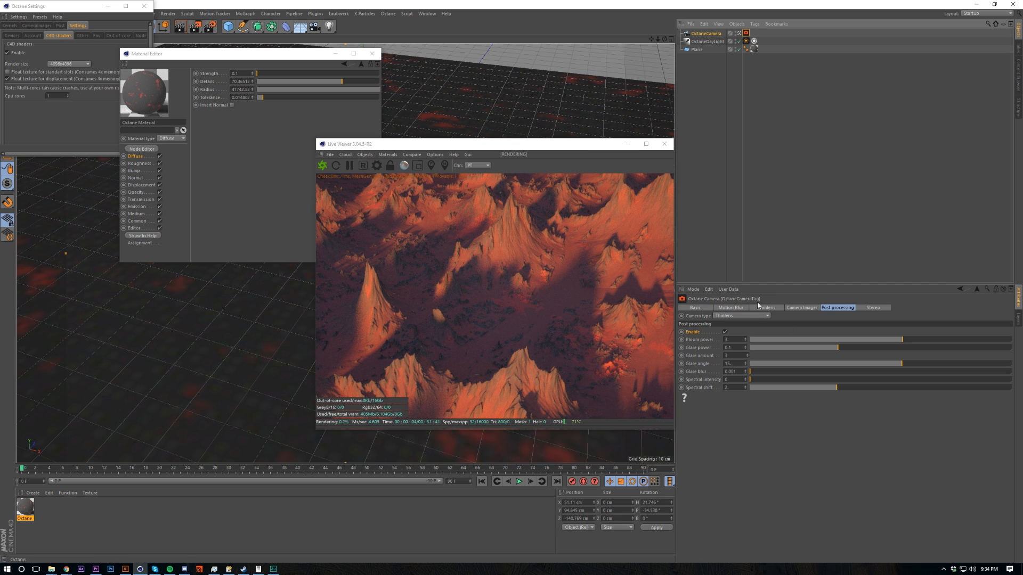
pyautogui.click(806, 308)
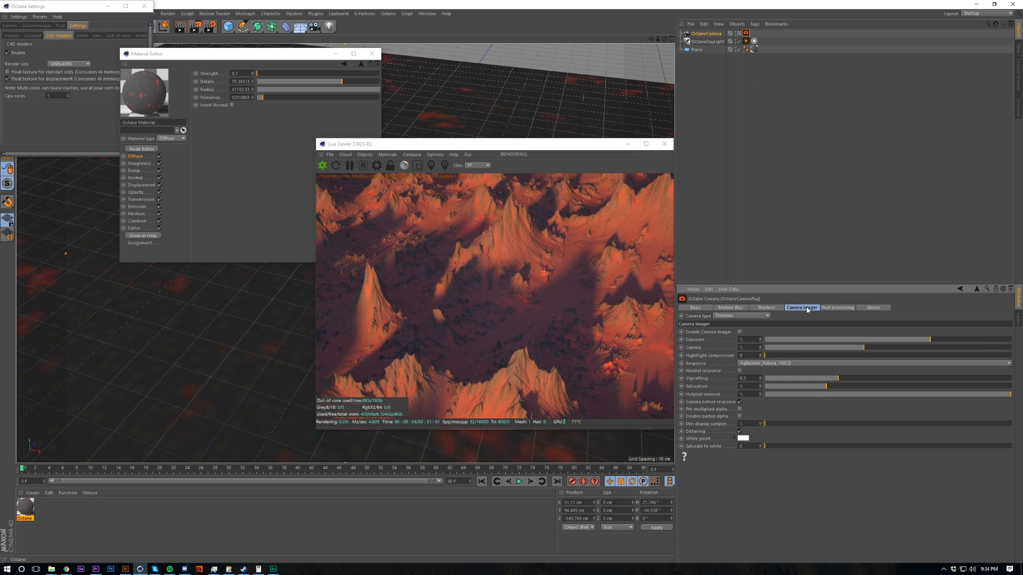
pyautogui.click(755, 393)
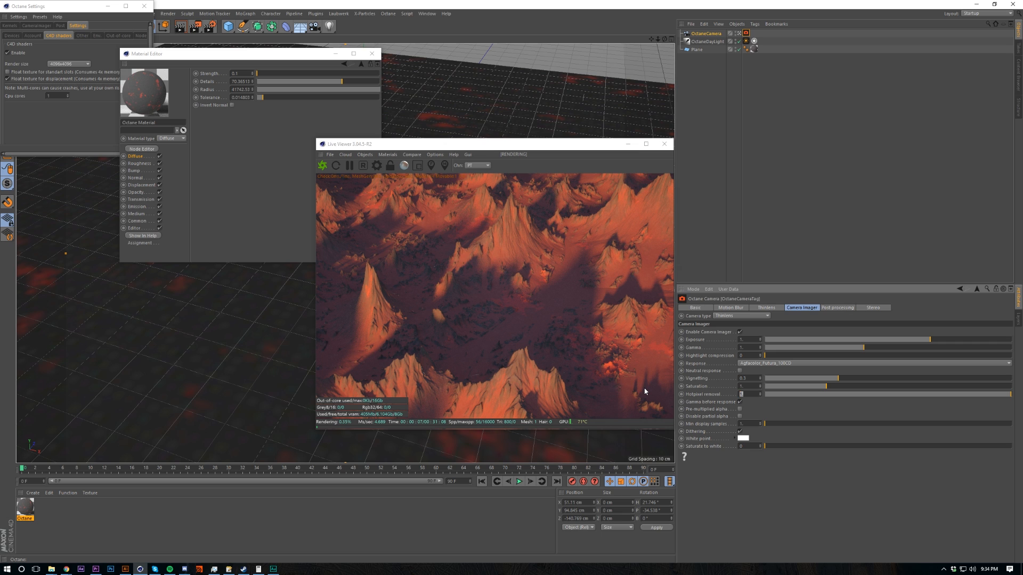
pyautogui.write('.7')
pyautogui.press('Return')
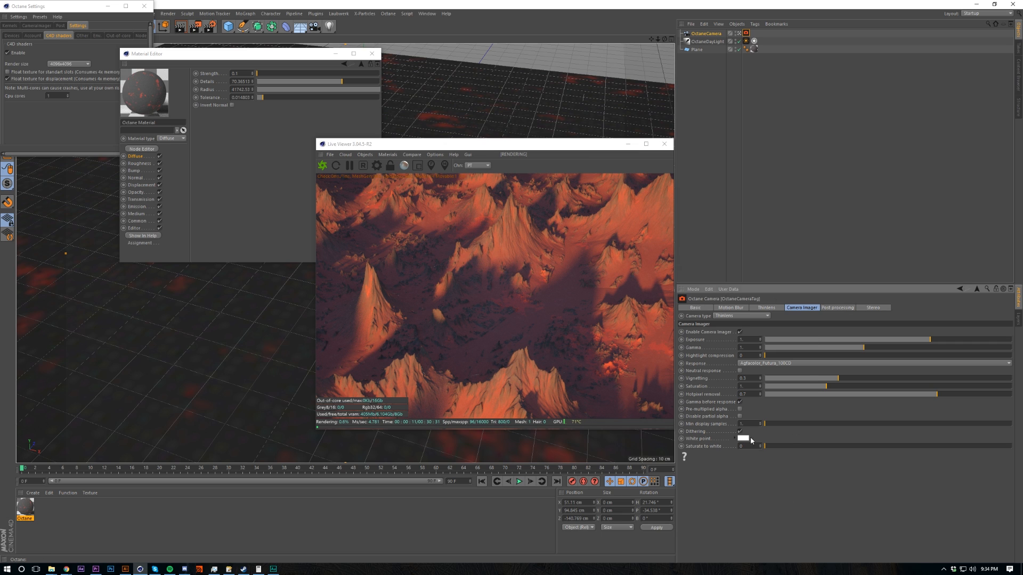
pyautogui.click(837, 308)
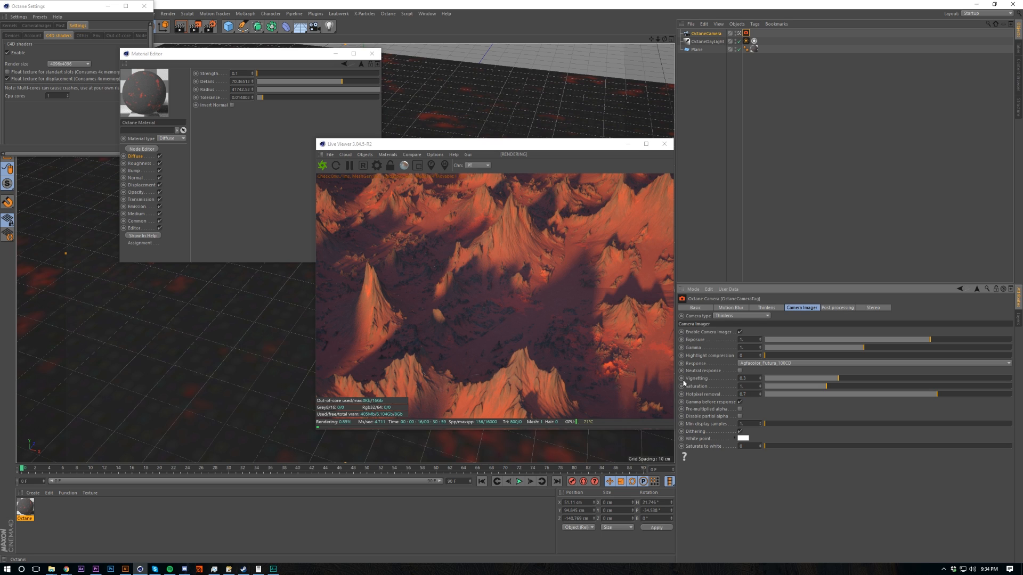
pyautogui.click(779, 266)
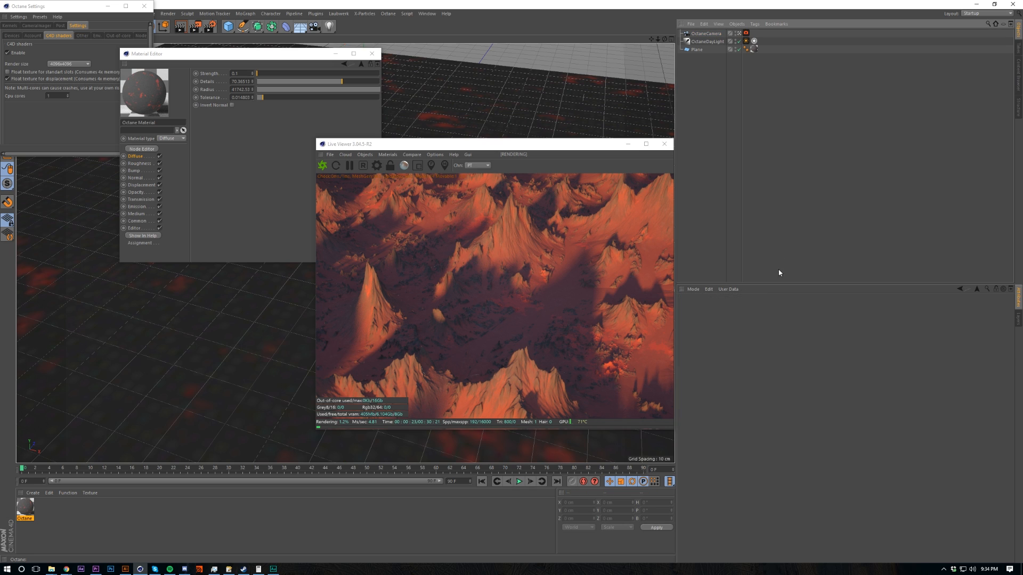
pyautogui.click(706, 33)
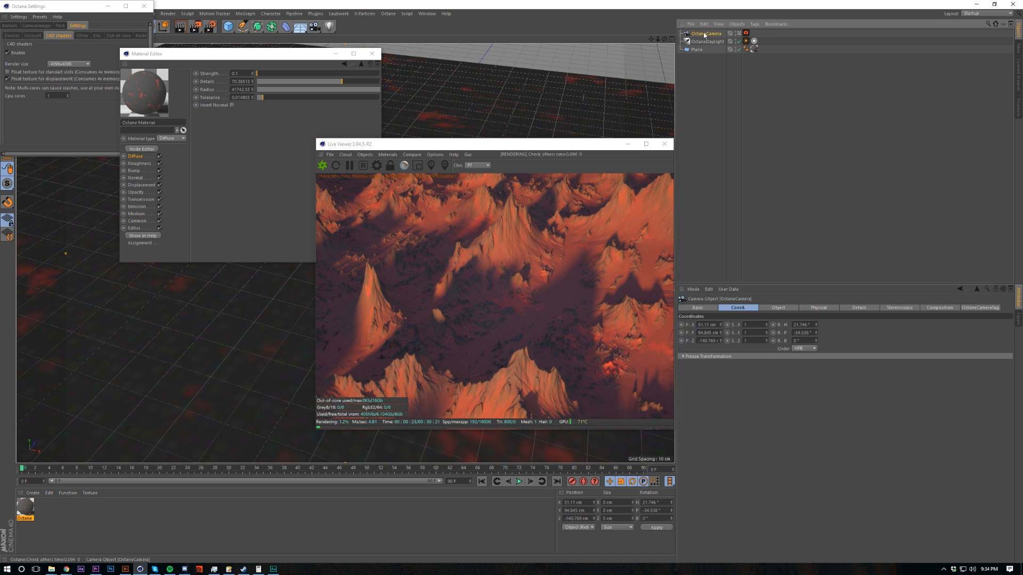
pyautogui.click(746, 33)
pyautogui.click(766, 308)
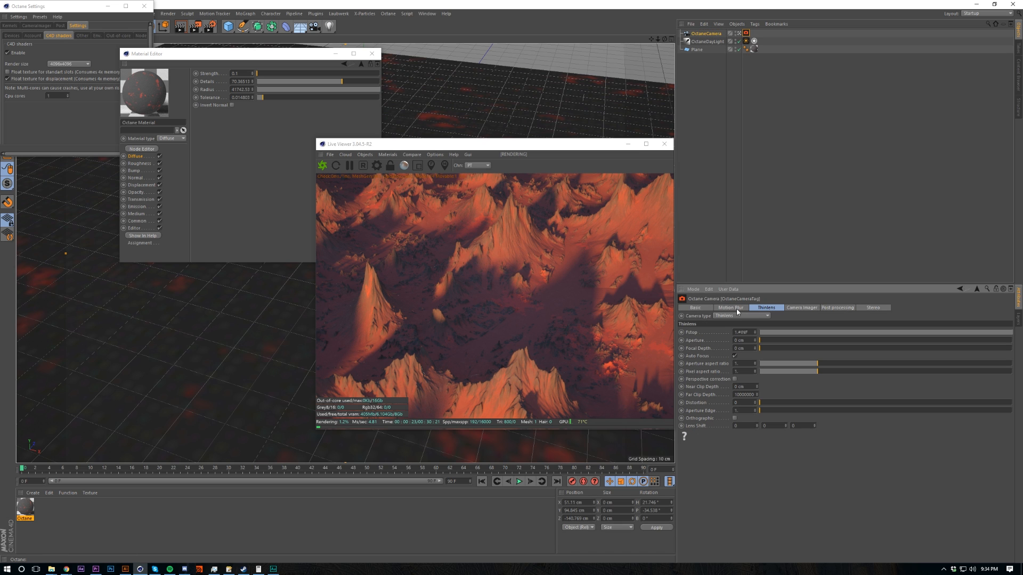
# Step: Change the Octane material's type to Glossy and open its Roughness settings
pyautogui.doubleClick(27, 507)
pyautogui.click(170, 138)
pyautogui.click(174, 145)
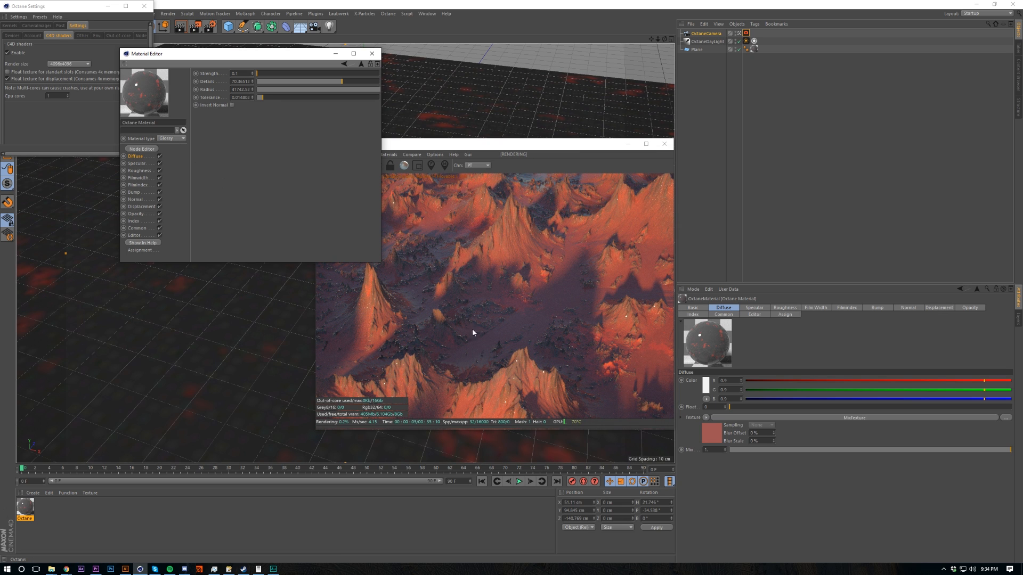
pyautogui.click(134, 171)
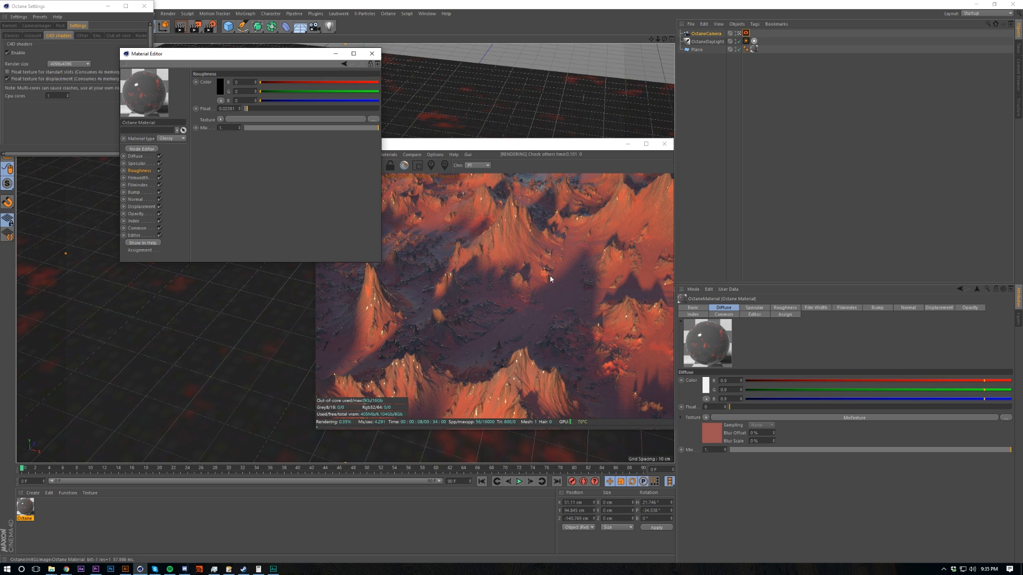
# Step: Move the Live Viewer aside and switch the material type to Diffuse and back to Glossy to compare the looks
pyautogui.moveTo(520, 150); pyautogui.dragTo(569, 138)
pyautogui.click(170, 138)
pyautogui.click(169, 130)
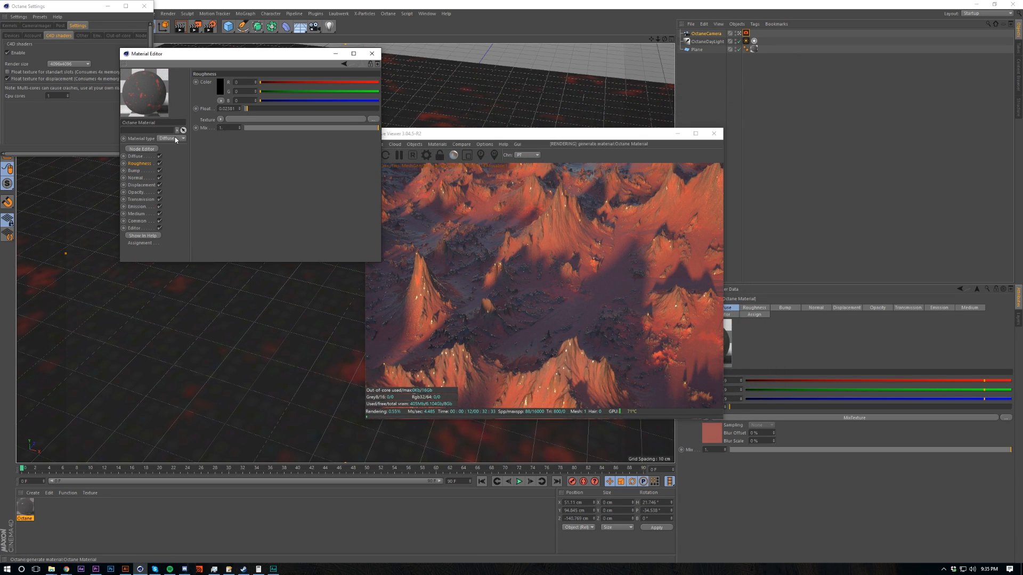
pyautogui.click(176, 138)
pyautogui.click(176, 146)
# Step: Lower the glossy material's Index, trying 1 before settling on 1.05
pyautogui.click(134, 220)
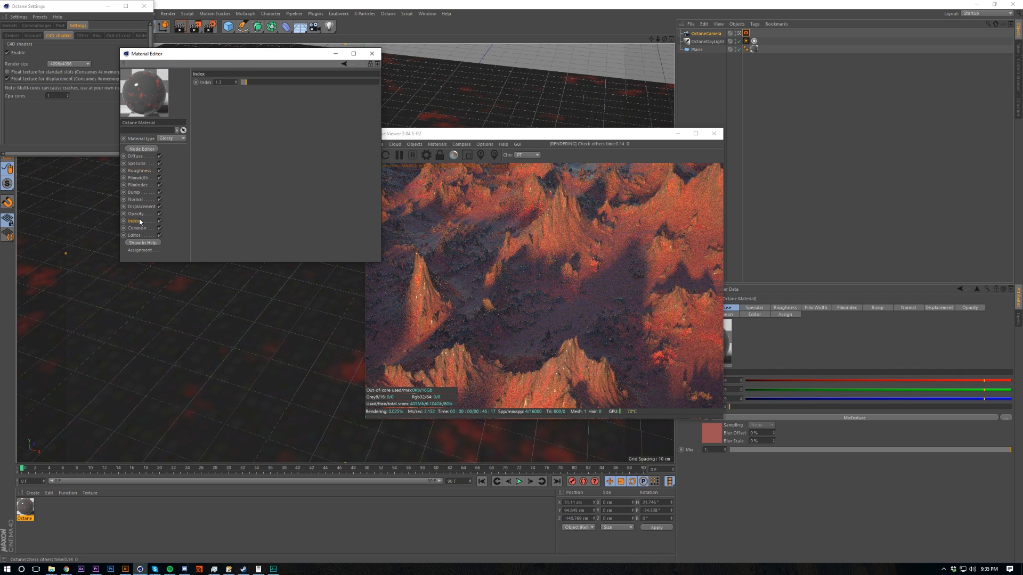
pyautogui.moveTo(244, 83); pyautogui.dragTo(243, 84)
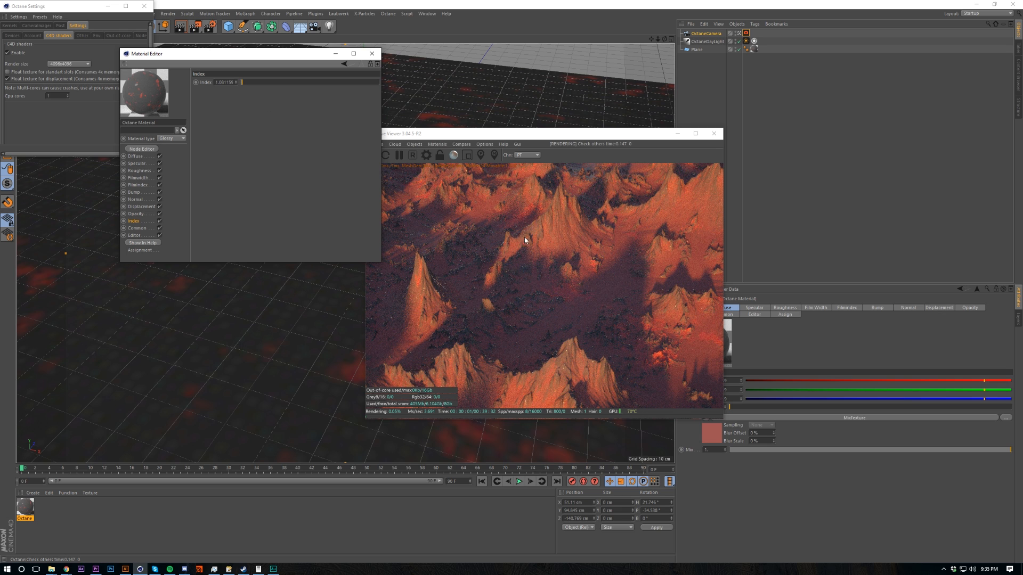
pyautogui.doubleClick(229, 82)
pyautogui.write('1')
pyautogui.press('Return')
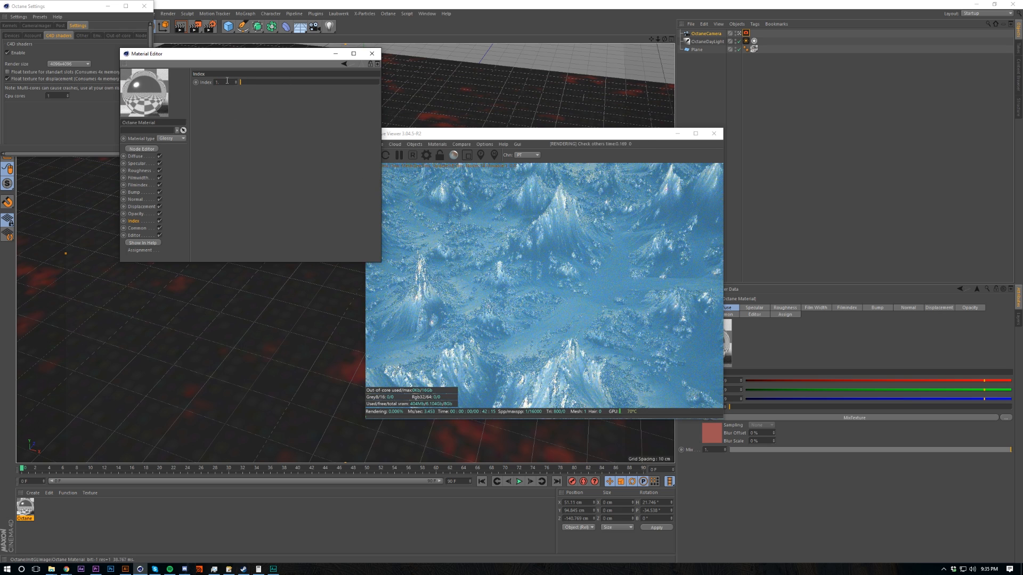
pyautogui.click(236, 82)
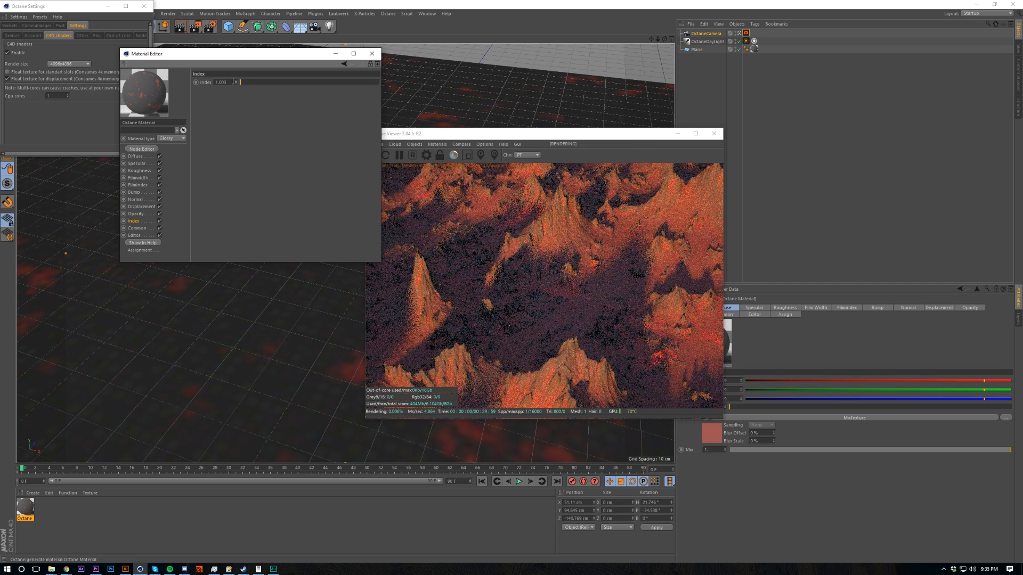
pyautogui.write('5')
pyautogui.press('Return')
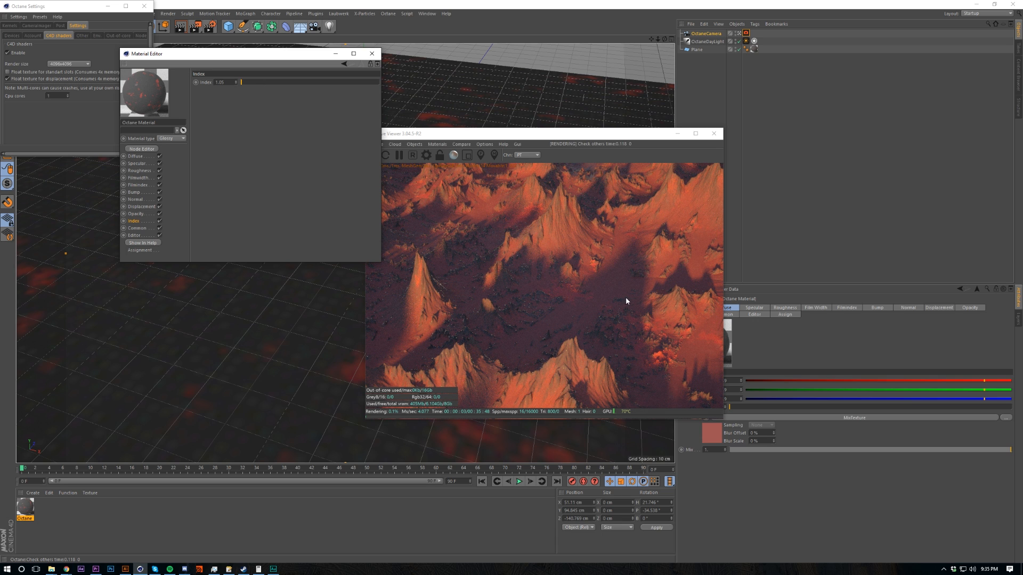
# Step: Move the Live Viewer clear of the camera attributes and set the Octane Camera imager's Vignetting to 0
pyautogui.moveTo(609, 131); pyautogui.dragTo(651, 118)
pyautogui.click(746, 33)
pyautogui.moveTo(586, 119); pyautogui.dragTo(330, 139)
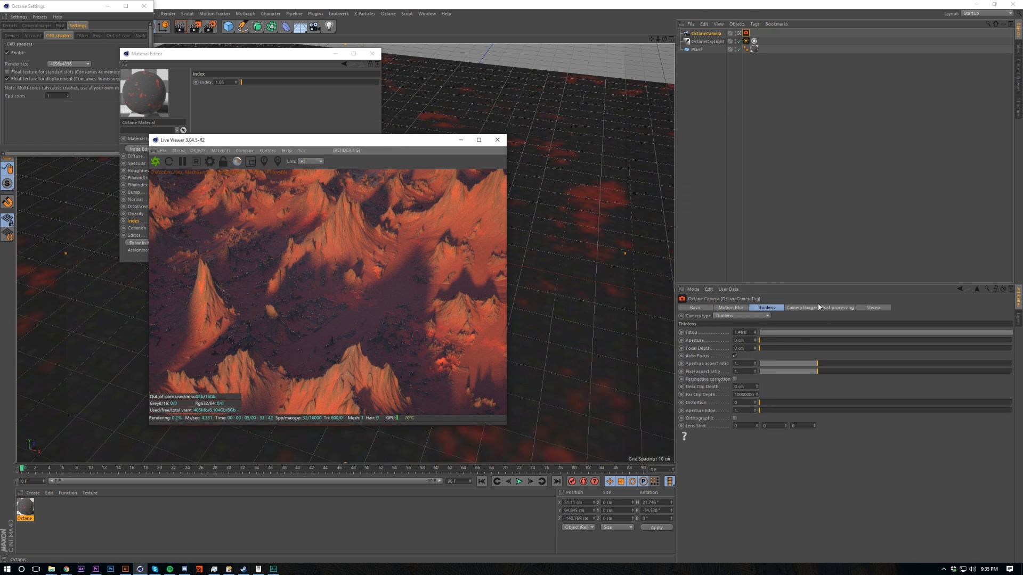
pyautogui.click(803, 308)
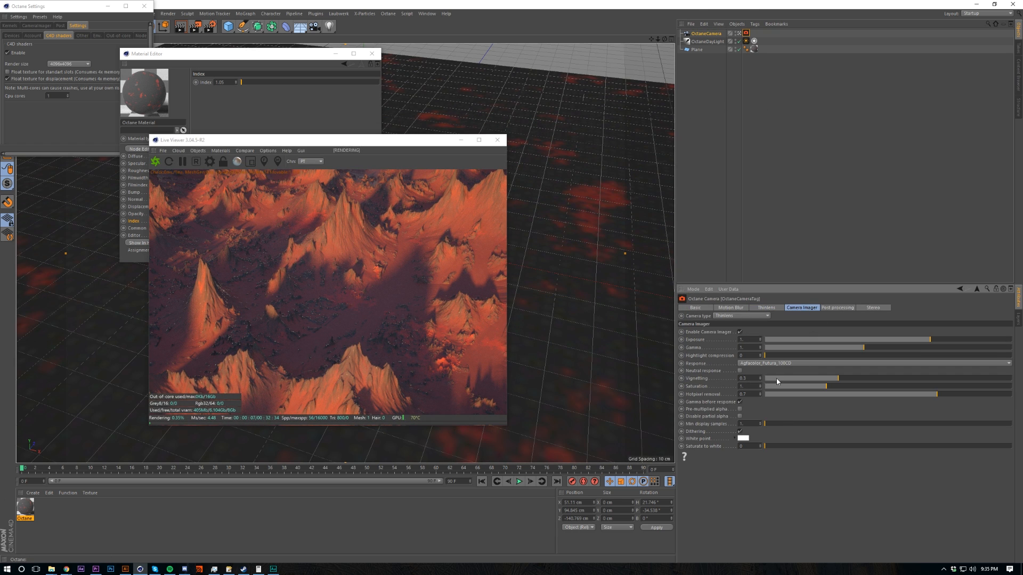
pyautogui.moveTo(777, 382); pyautogui.dragTo(763, 381)
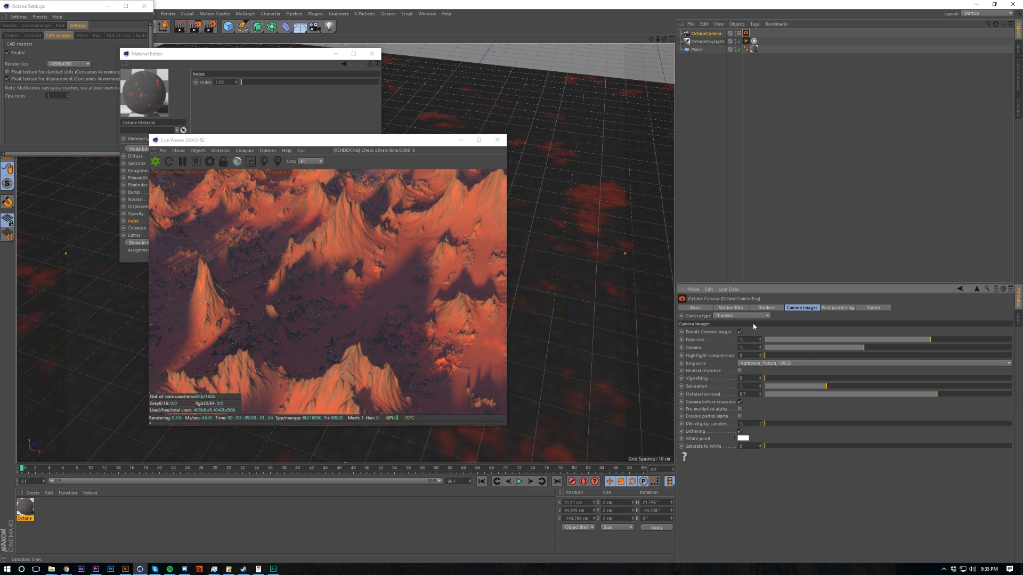
pyautogui.click(775, 362)
pyautogui.click(740, 368)
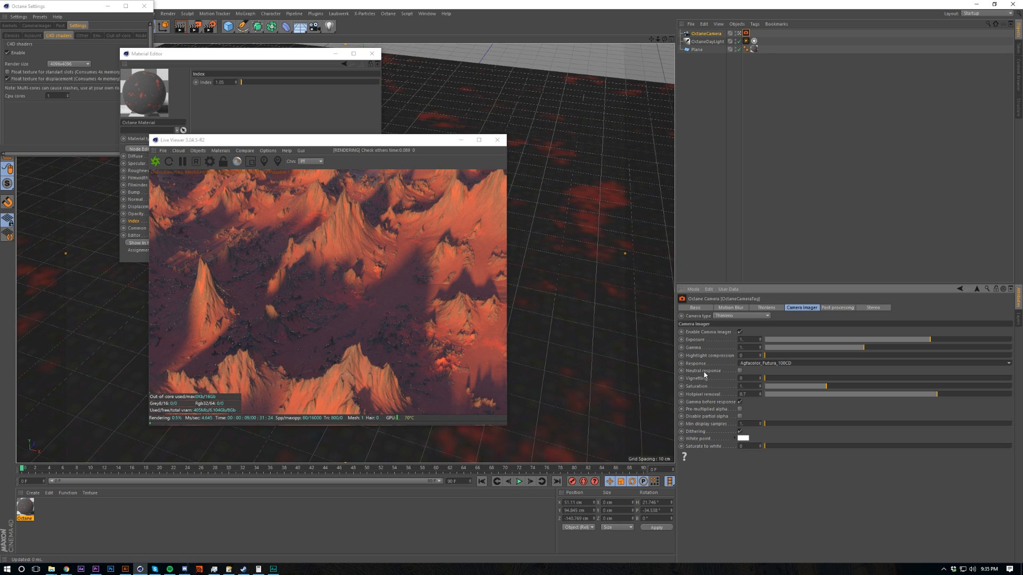
# Step: Try other Octane Camera imager responses such as DSCS315_5, Agfacolor_HDC_200_plusCD and Agfacolor_ultra_050_CD, and go back to Agfacolor_Futura_100CD
pyautogui.click(740, 371)
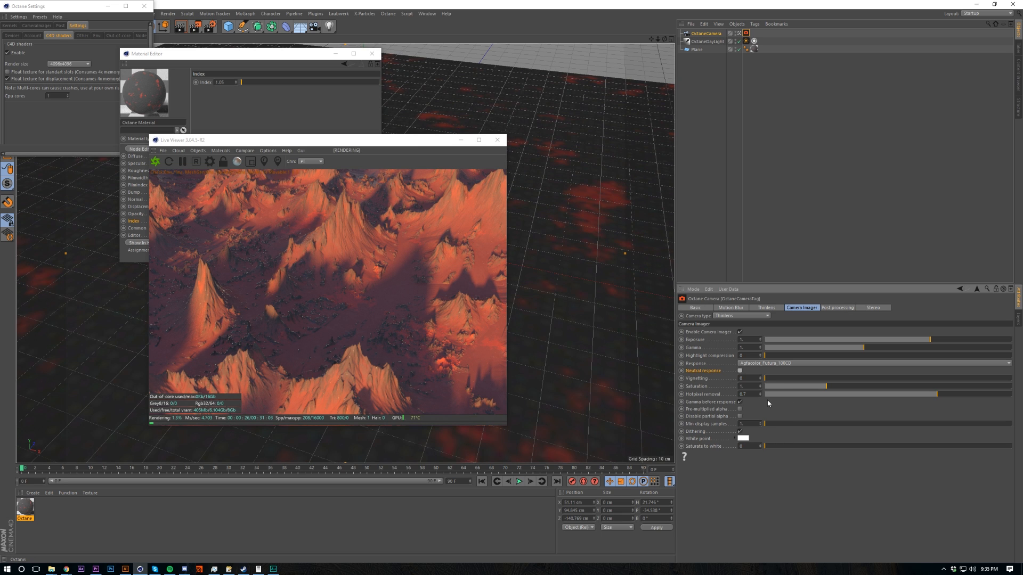
pyautogui.click(773, 363)
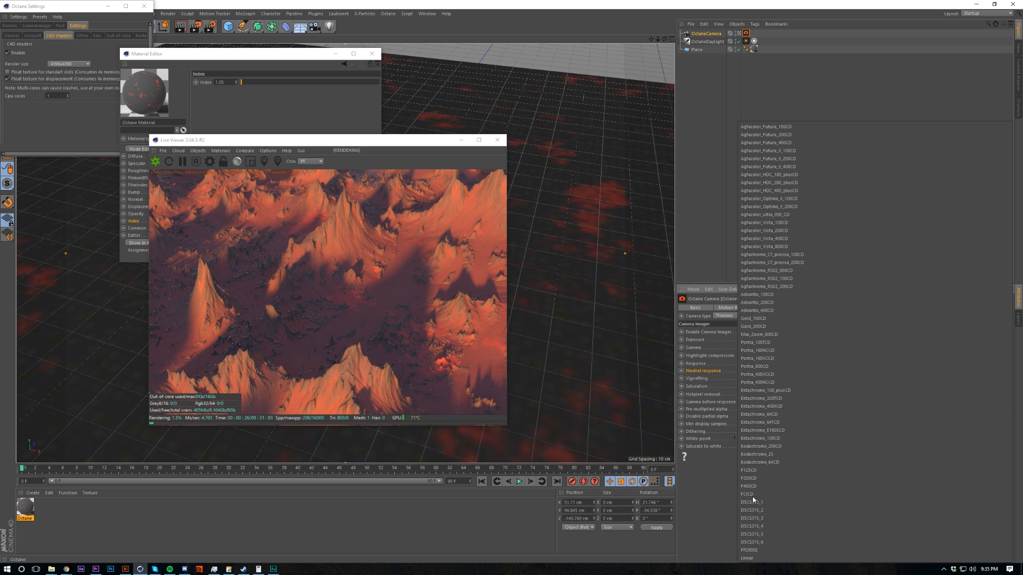
pyautogui.click(757, 534)
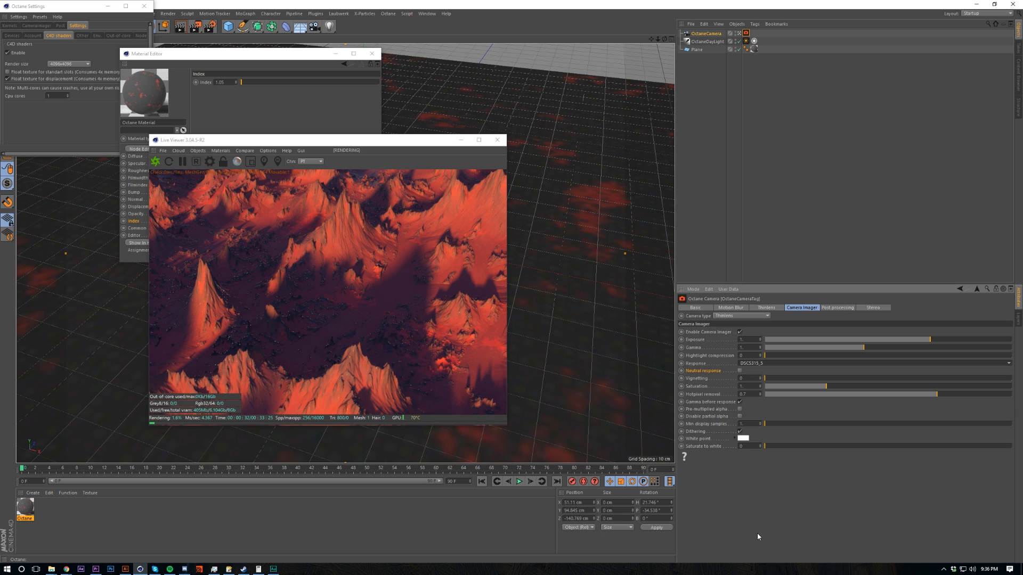
pyautogui.hotkey('ctrl', 'z')
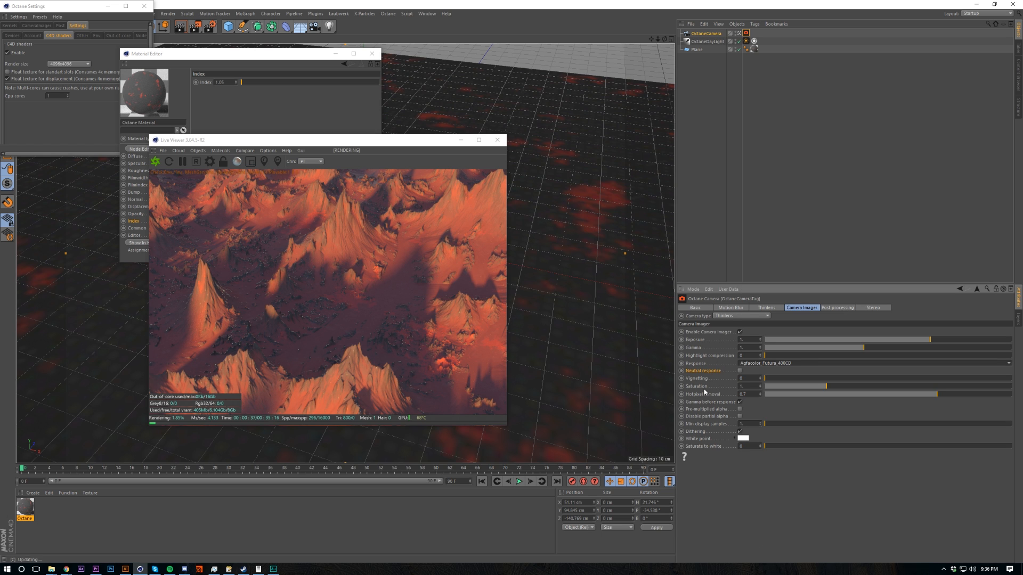
pyautogui.press('Down')
pyautogui.press('Down')
pyautogui.press('Down')
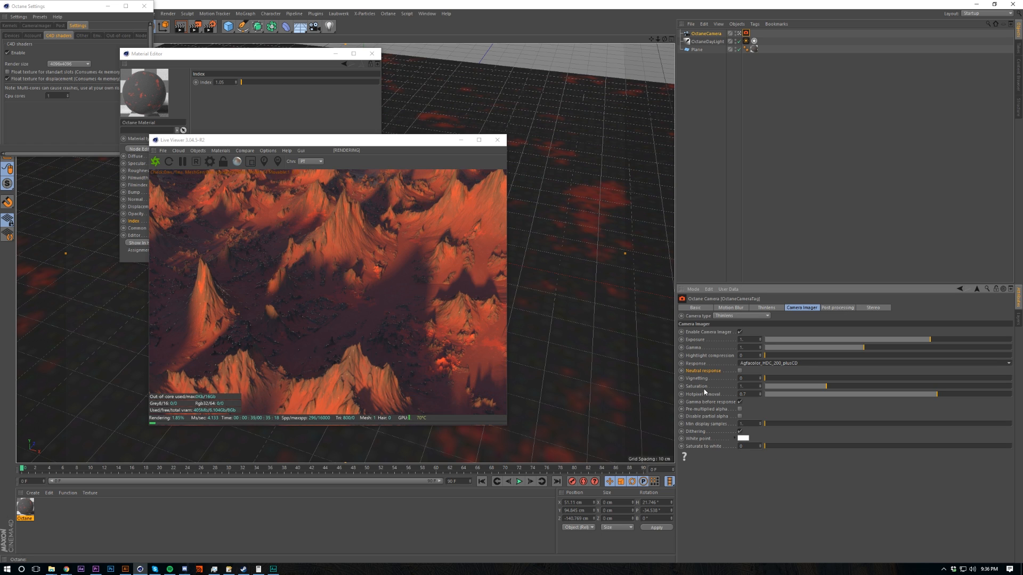
pyautogui.press('Down')
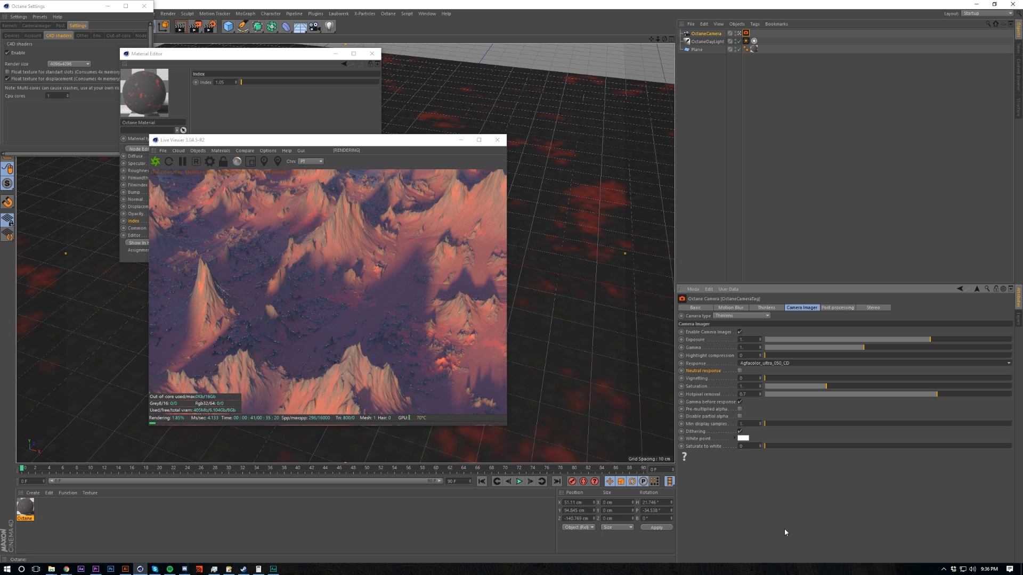
pyautogui.hotkey('ctrl', 'z')
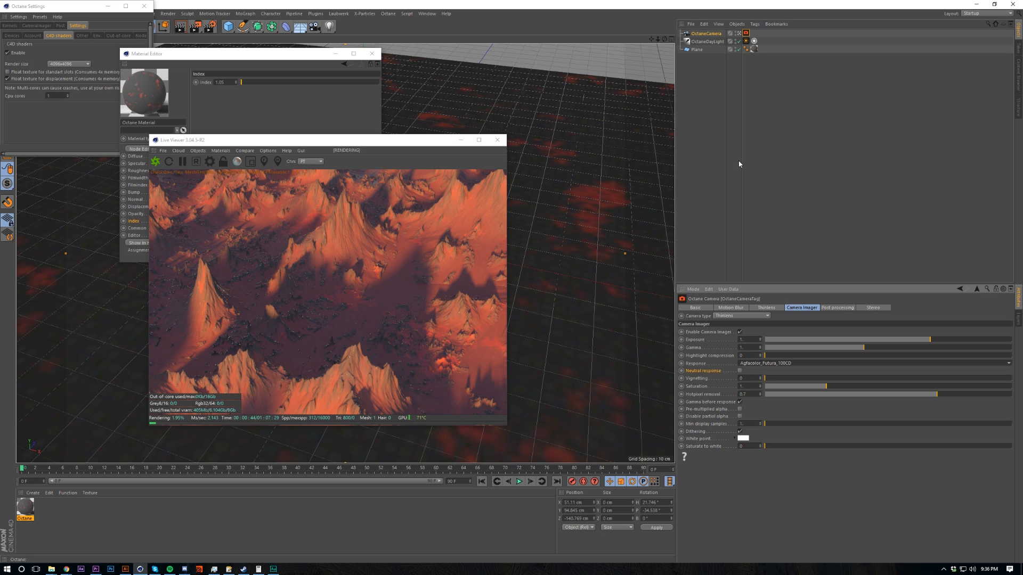
pyautogui.click(768, 155)
pyautogui.click(717, 34)
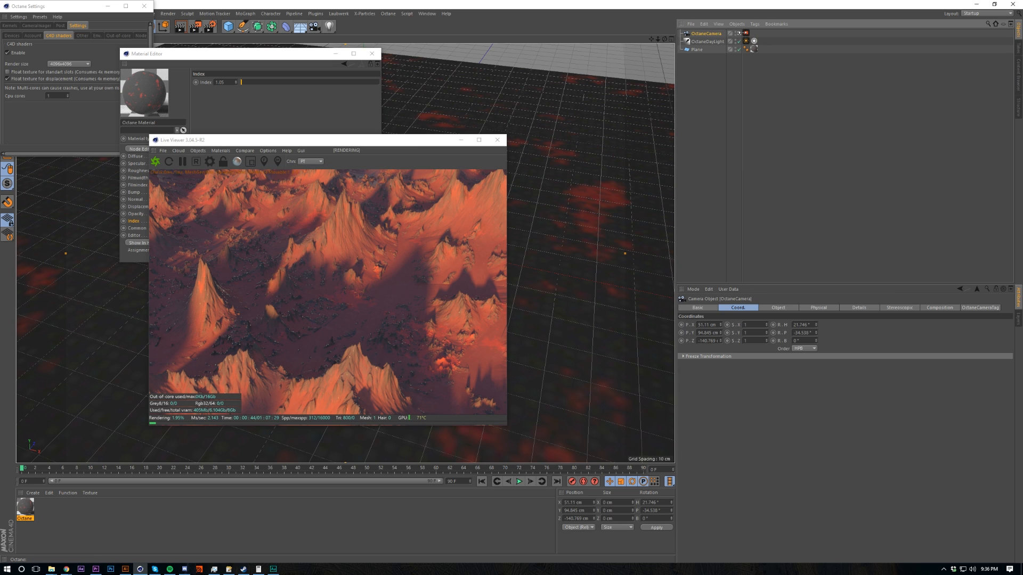
pyautogui.click(745, 34)
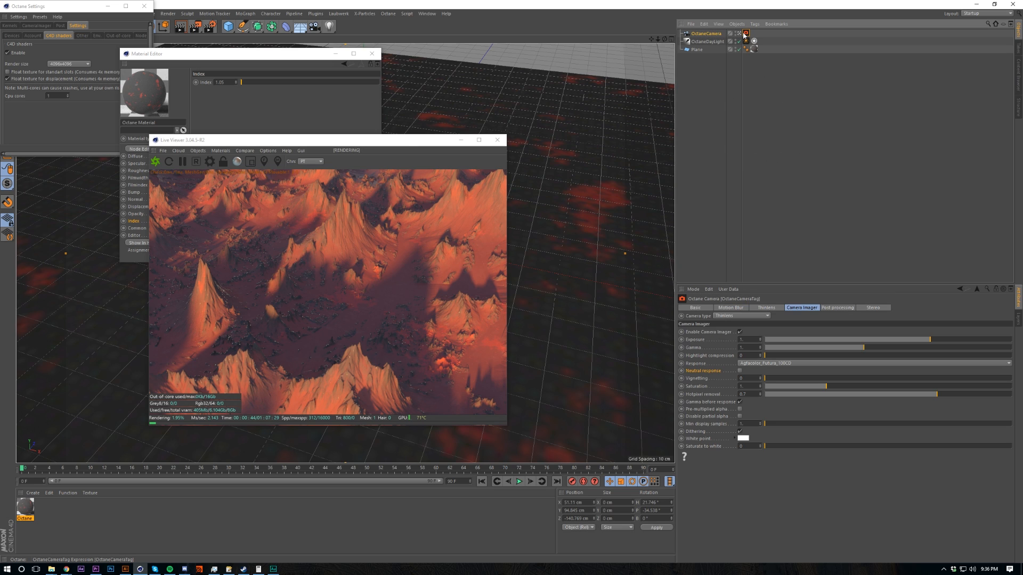
pyautogui.click(756, 236)
# Step: Set the Pathtracing kernel's Diffuse depth to 8 after trying 5, and set its Specular depth to 8
pyautogui.click(9, 25)
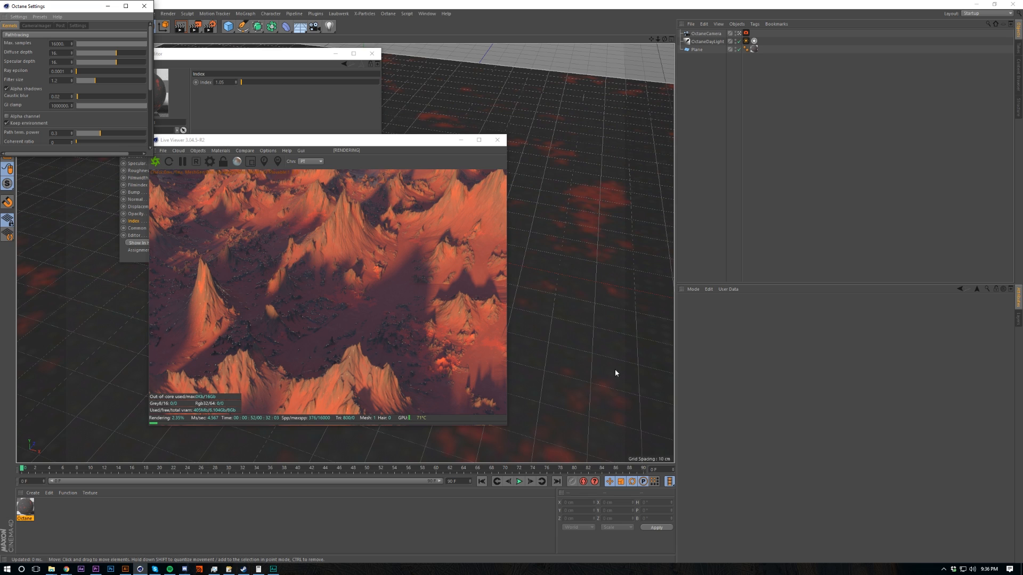
pyautogui.moveTo(64, 54); pyautogui.dragTo(29, 64)
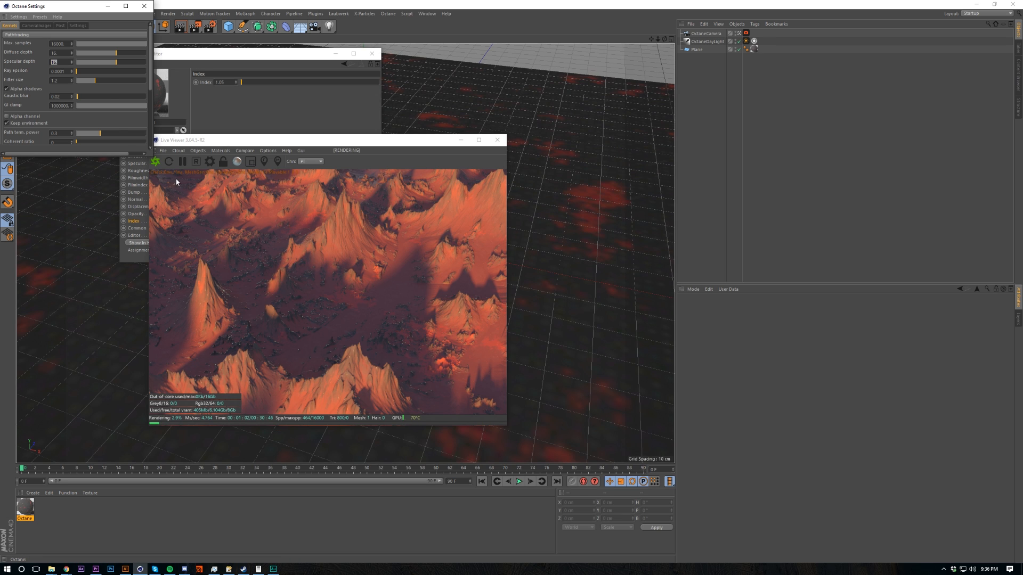
pyautogui.click(59, 52)
pyautogui.write('5')
pyautogui.press('Return')
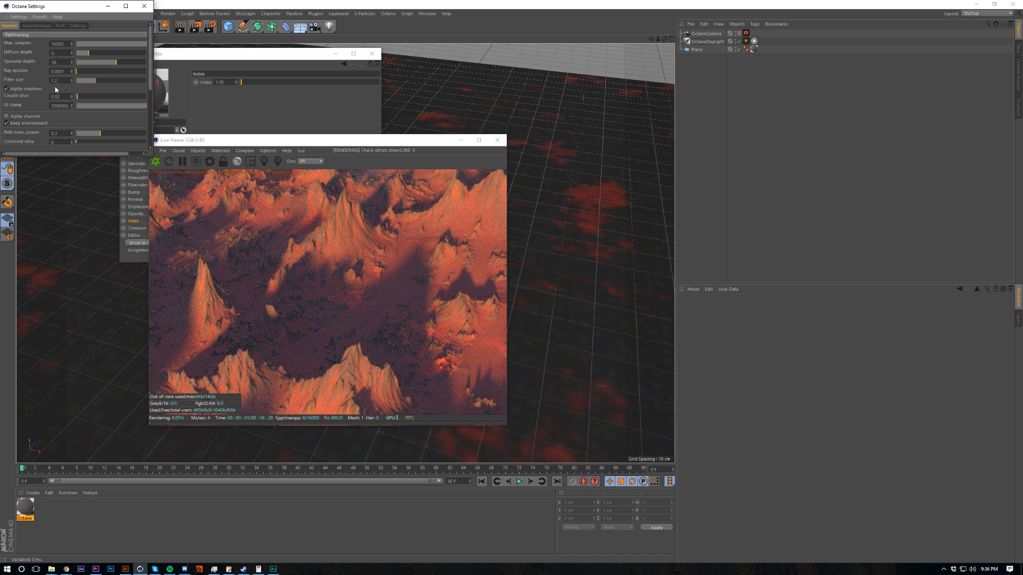
pyautogui.click(61, 54)
pyautogui.write('8')
pyautogui.press('Return')
pyautogui.moveTo(60, 62); pyautogui.dragTo(2, 64)
pyautogui.write('8')
pyautogui.press('Return')
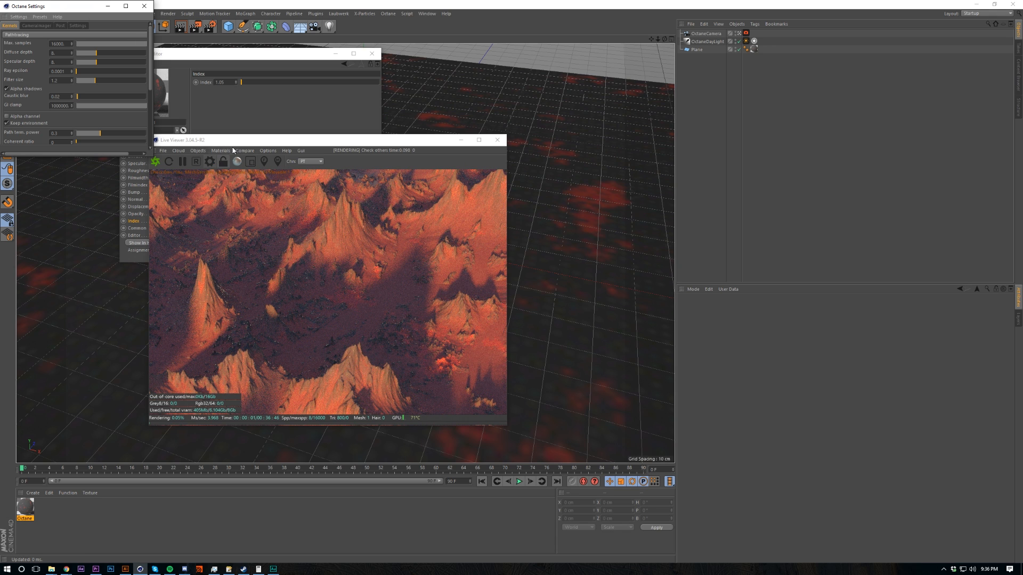
# Step: Check the output size in the render settings and close them
pyautogui.click(210, 27)
pyautogui.click(96, 27)
pyautogui.click(81, 35)
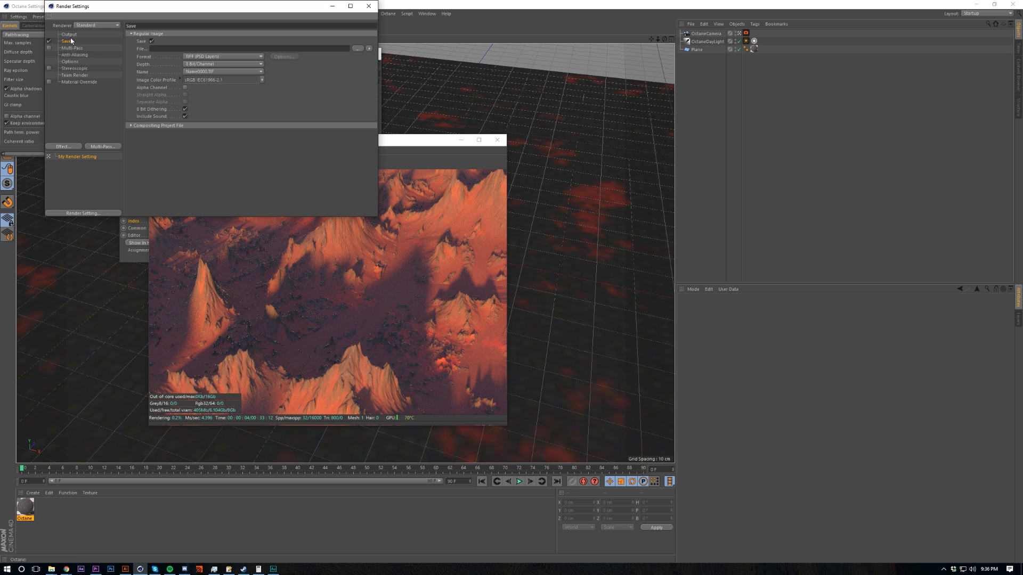
pyautogui.click(69, 36)
pyautogui.click(175, 42)
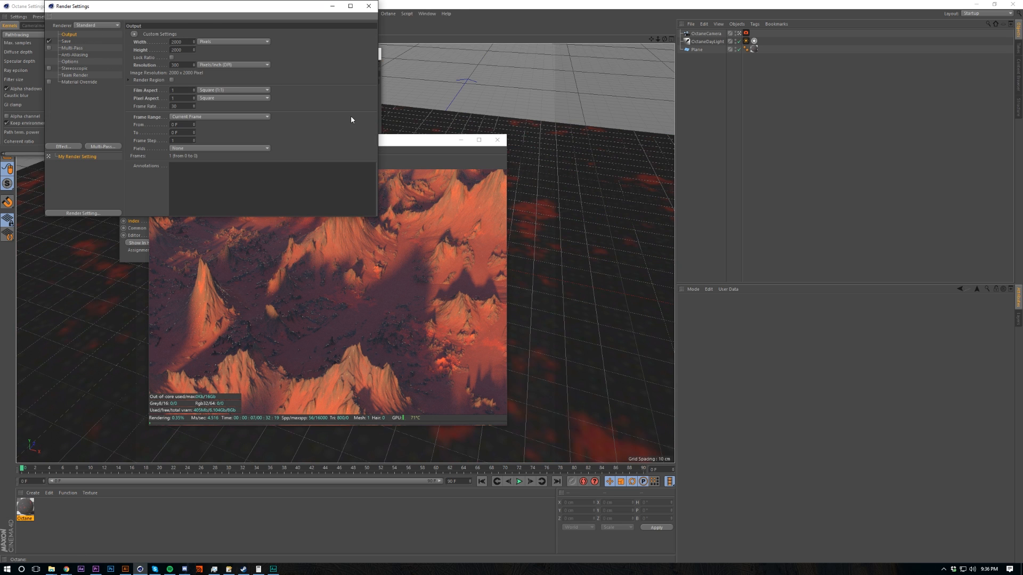
pyautogui.click(369, 6)
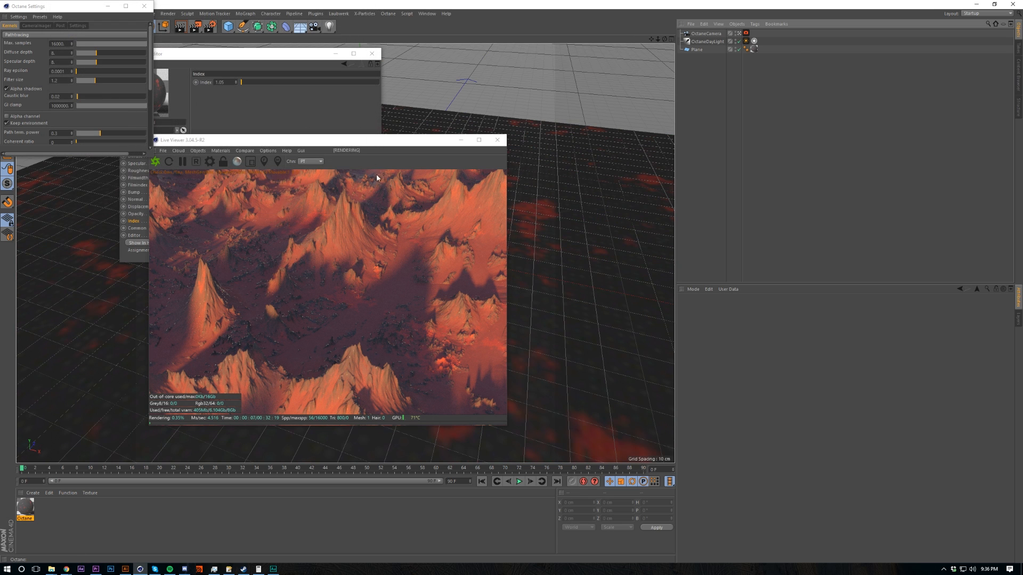
# Step: Lock the Live Viewer to the render resolution, inspect the terrain at full screen, and restore the smaller window
pyautogui.click(225, 161)
pyautogui.doubleClick(322, 140)
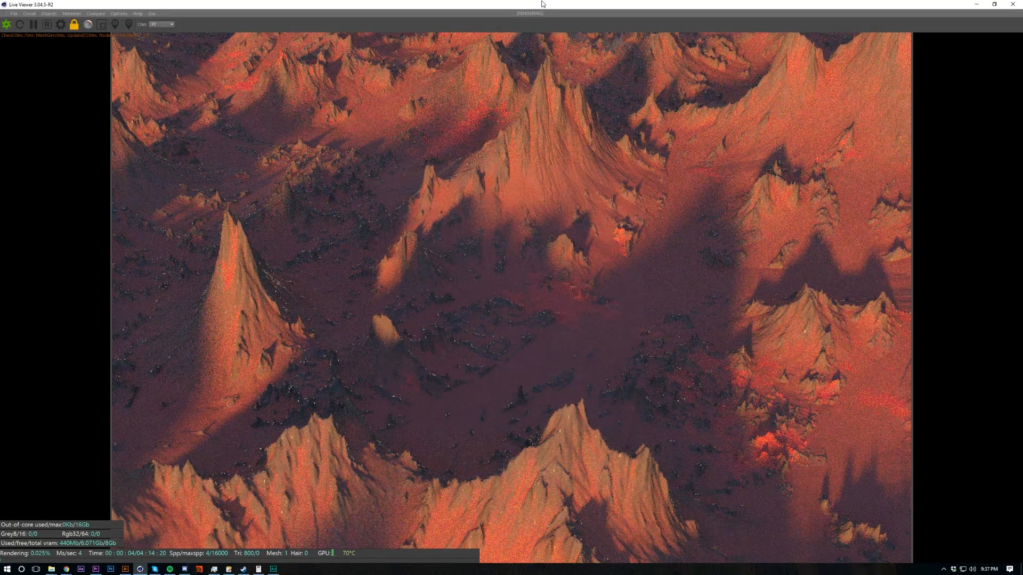
pyautogui.moveTo(544, 4); pyautogui.dragTo(630, 124)
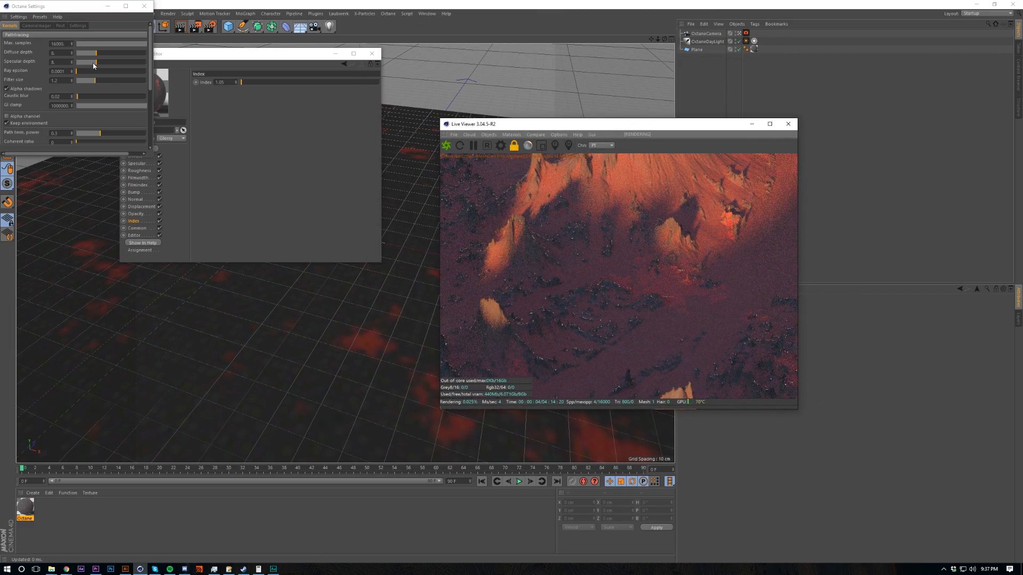
# Step: Set the Pathtracing kernel's Max. samples to 5000
pyautogui.click(4, 45)
pyautogui.write('5000')
pyautogui.press('Return')
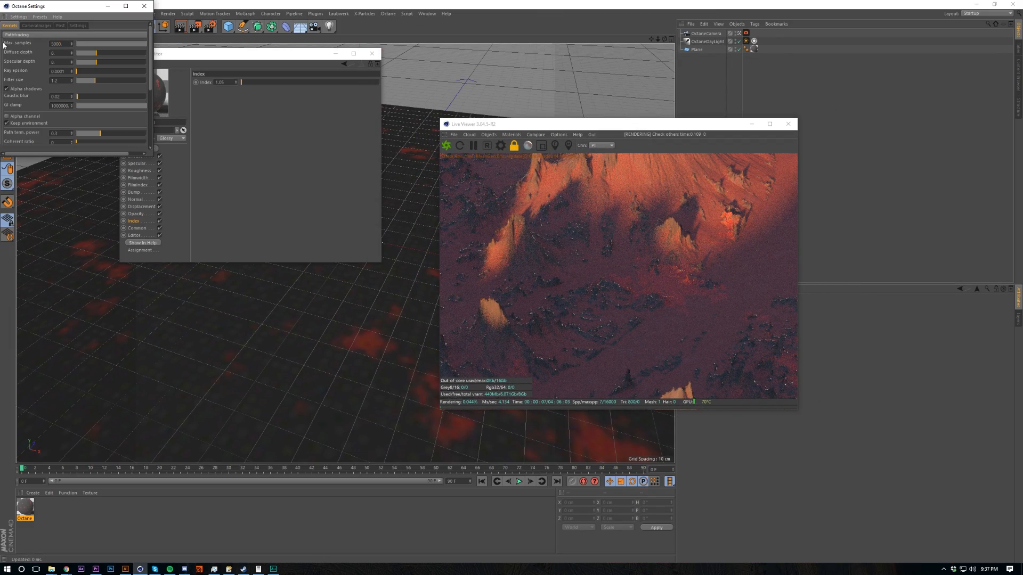
# Step: Inspect the render in the maximized Live Viewer, restore the window, and unlock its resolution
pyautogui.doubleClick(604, 129)
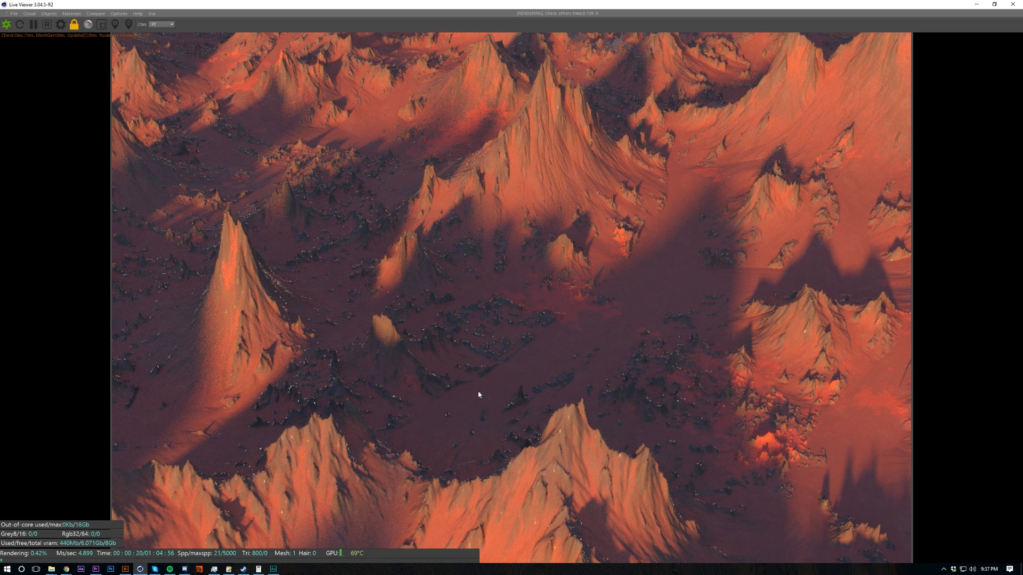
pyautogui.moveTo(536, 2); pyautogui.dragTo(500, 138)
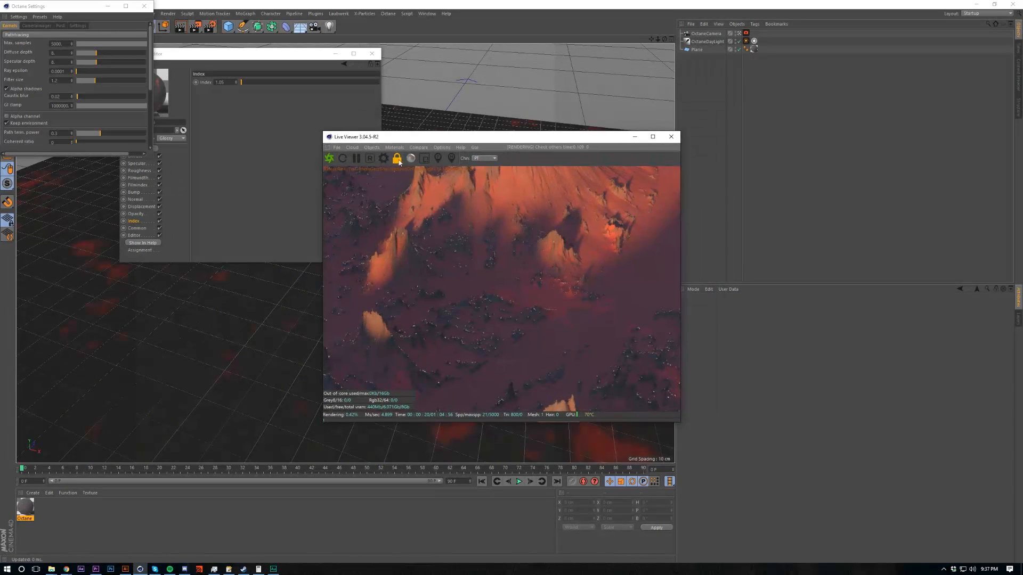
pyautogui.click(395, 158)
# Step: Switch the Octane material's type to Diffuse, close the Material Editor and move the Live Viewer aside
pyautogui.click(239, 309)
pyautogui.click(30, 507)
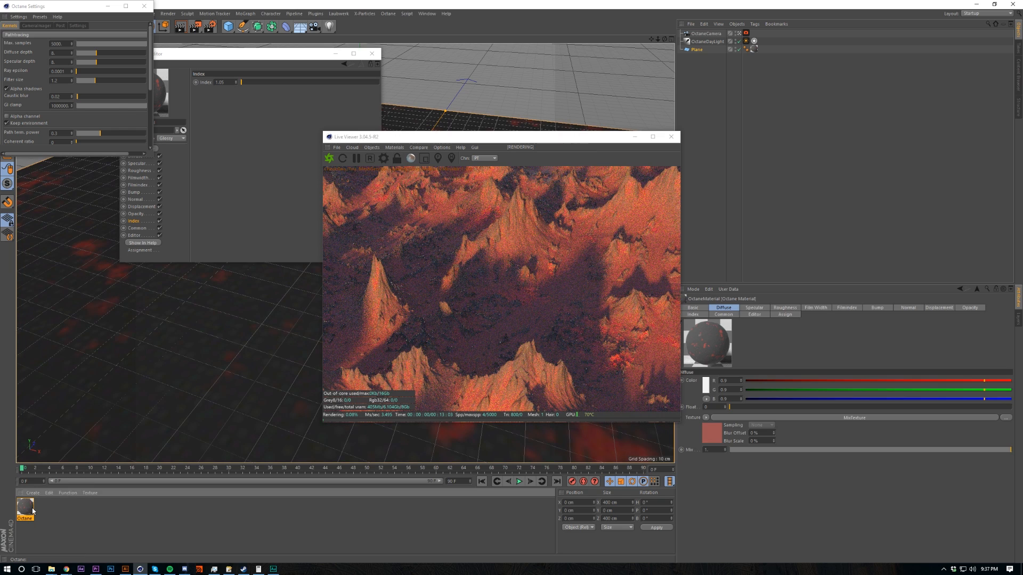
pyautogui.doubleClick(32, 511)
pyautogui.click(173, 138)
pyautogui.click(175, 145)
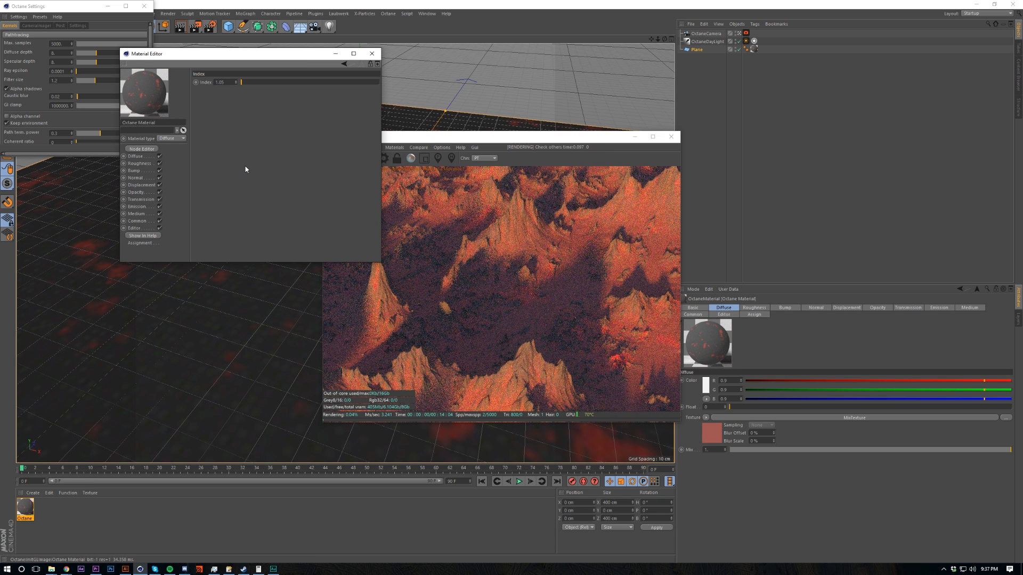
pyautogui.press('Escape')
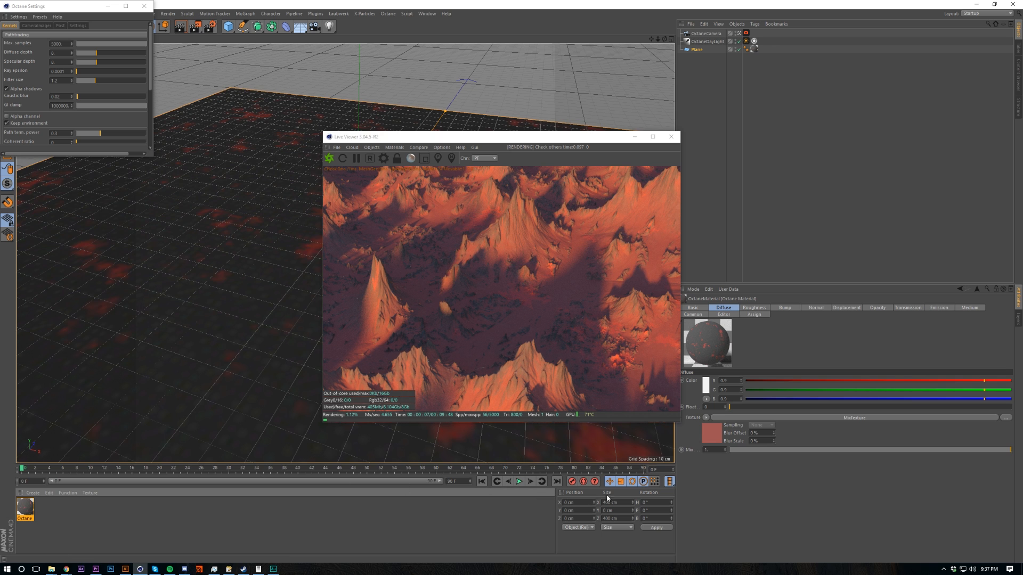
pyautogui.moveTo(548, 137); pyautogui.dragTo(613, 128)
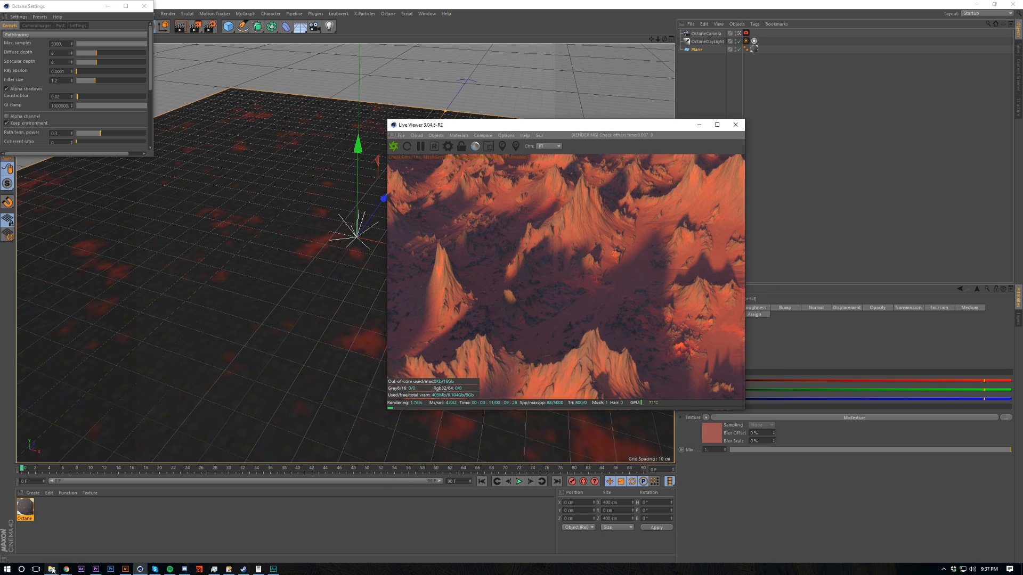
# Step: Switch to File Explorer and browse the terrain folders of the Landscape Kit in the Dropbox Packs folder
pyautogui.moveTo(51, 568)
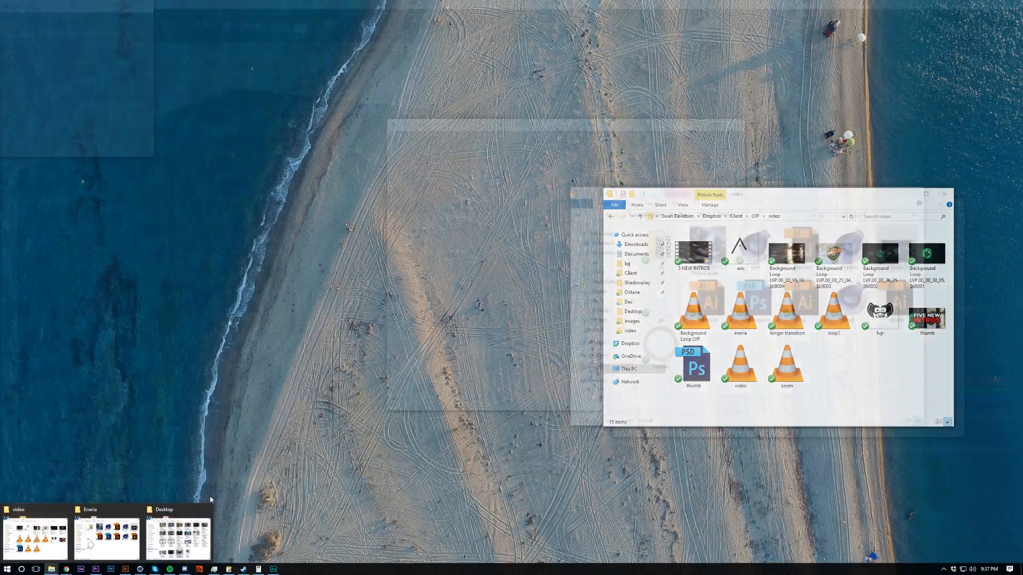
pyautogui.press('super+e')
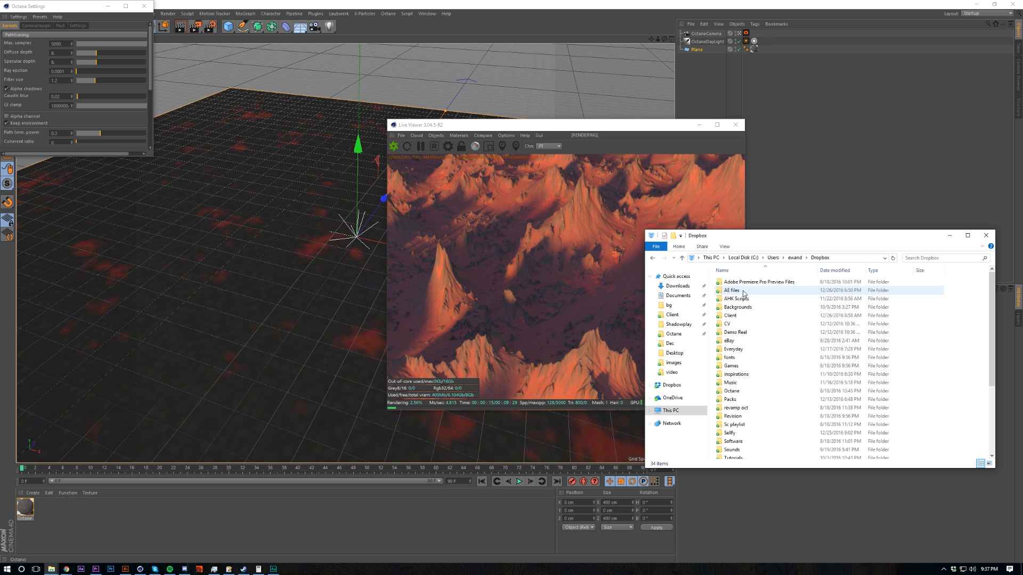
pyautogui.doubleClick(742, 292)
pyautogui.doubleClick(743, 307)
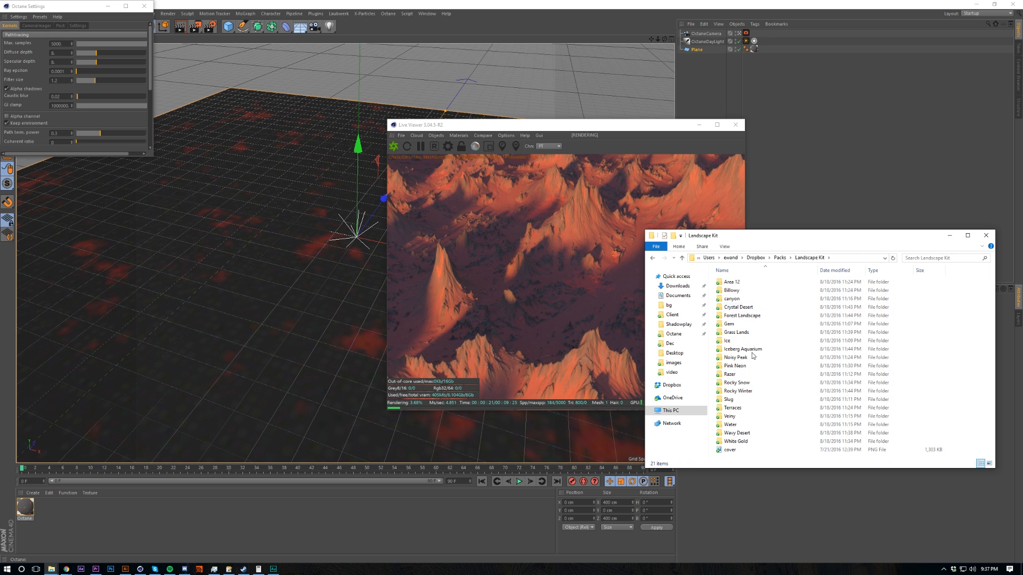
pyautogui.moveTo(965, 443); pyautogui.dragTo(975, 341)
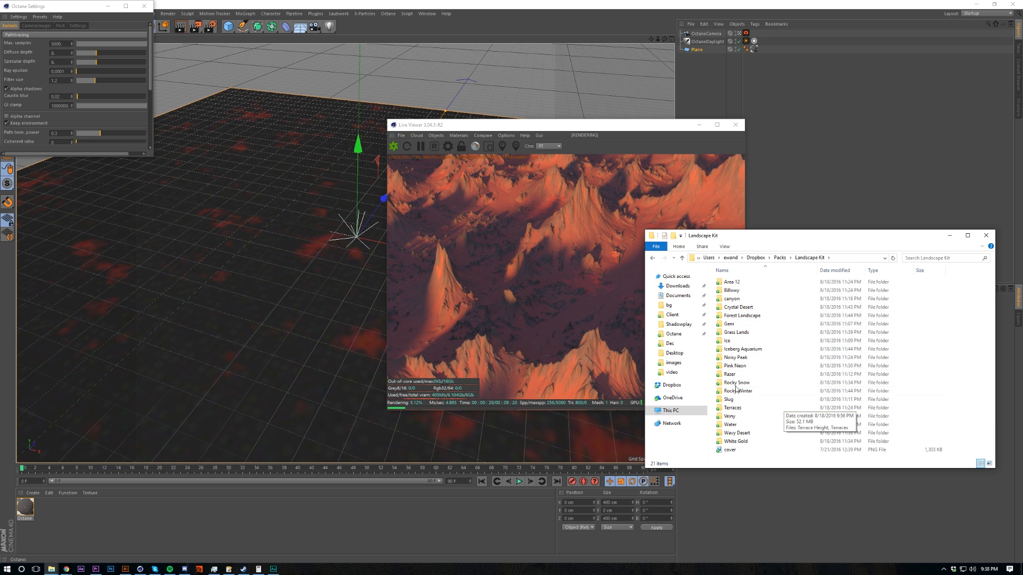
pyautogui.moveTo(777, 235)
pyautogui.mouseDown()
pyautogui.moveTo(796, 303)
pyautogui.moveTo(773, 218)
pyautogui.mouseUp()
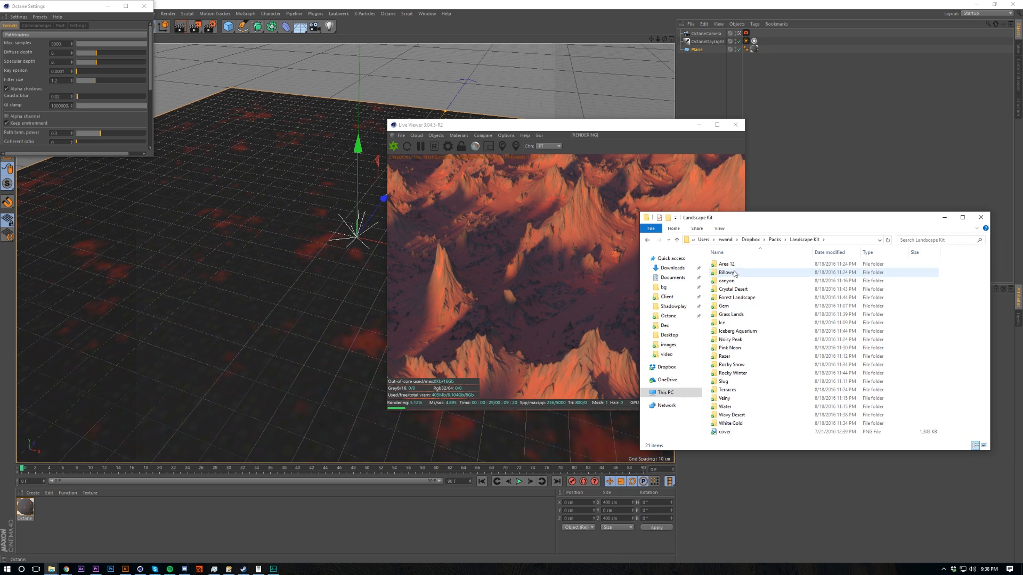
# Step: Open the Grass Lands folder and delete the cheese image from it
pyautogui.click(741, 299)
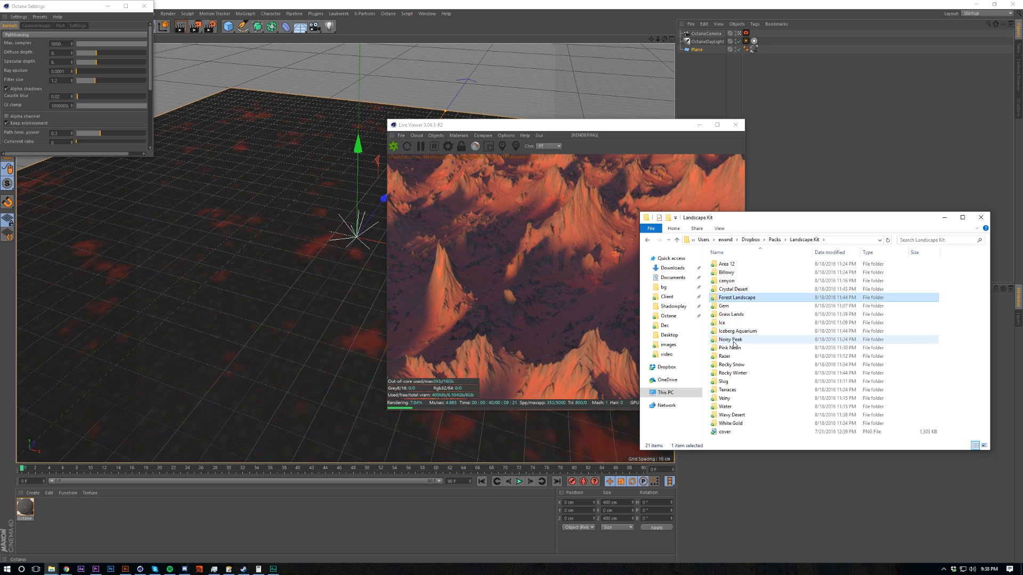
pyautogui.doubleClick(746, 315)
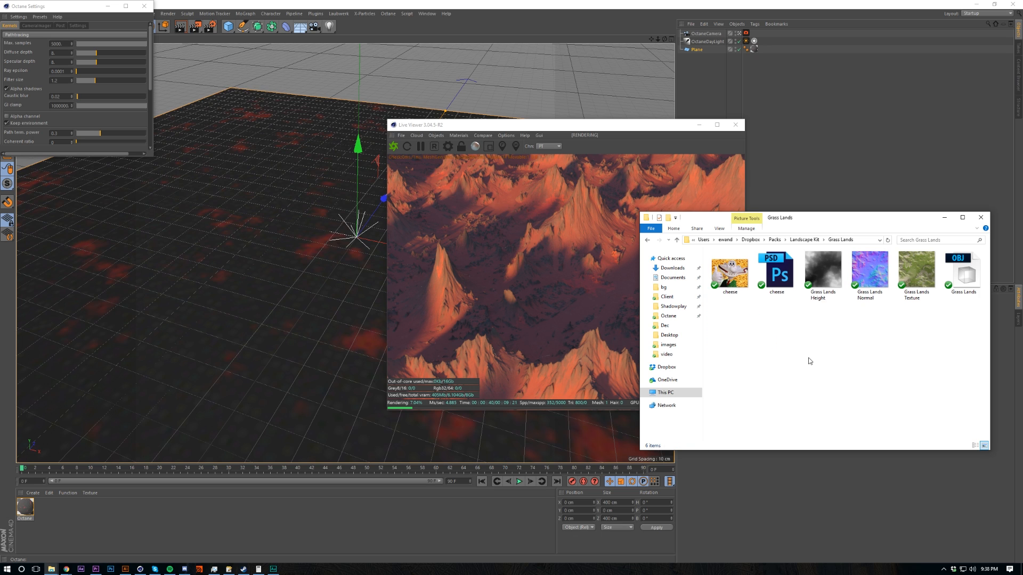
pyautogui.click(731, 277)
pyautogui.moveTo(731, 277); pyautogui.dragTo(729, 275)
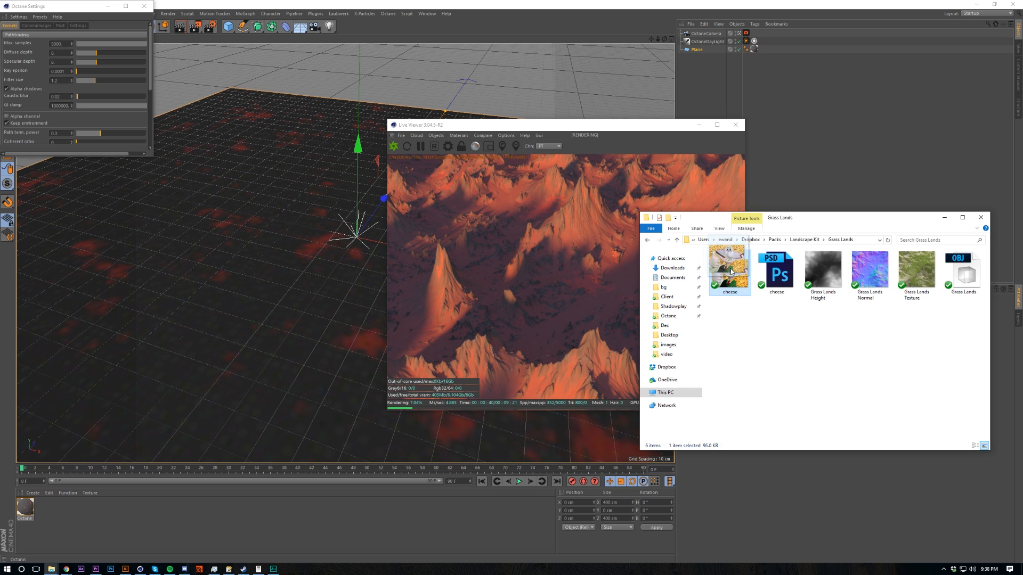
pyautogui.press('Delete')
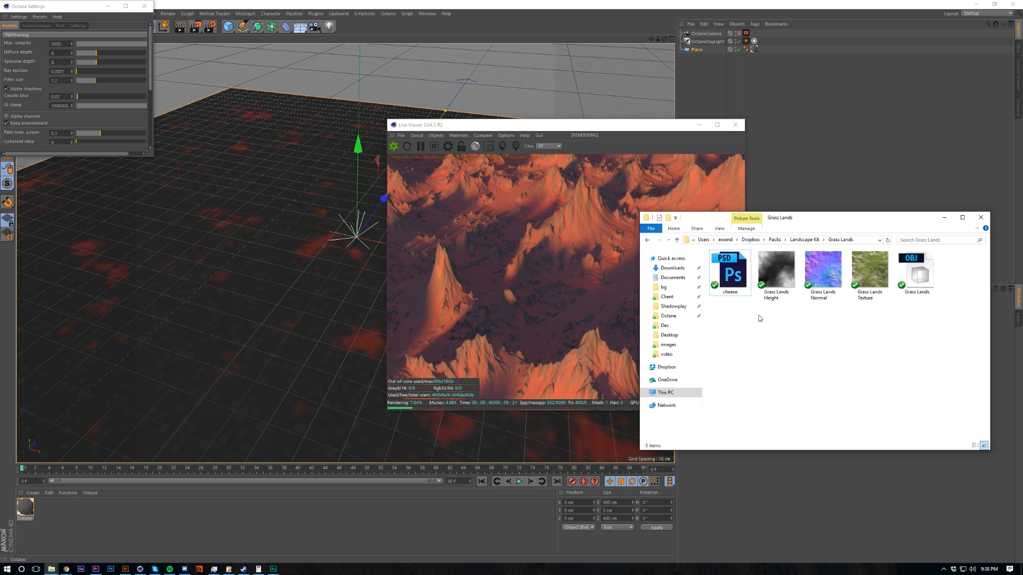
# Step: View the Grass Lands Texture image at full screen in Photos, compare it beside the render, and close it
pyautogui.moveTo(790, 321); pyautogui.dragTo(859, 351)
pyautogui.click(861, 261)
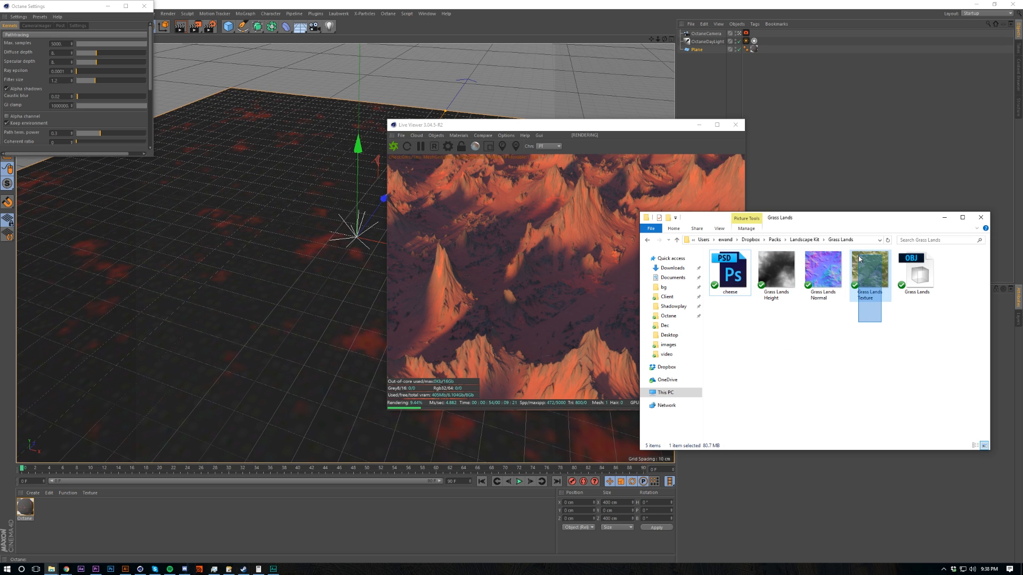
pyautogui.doubleClick(887, 264)
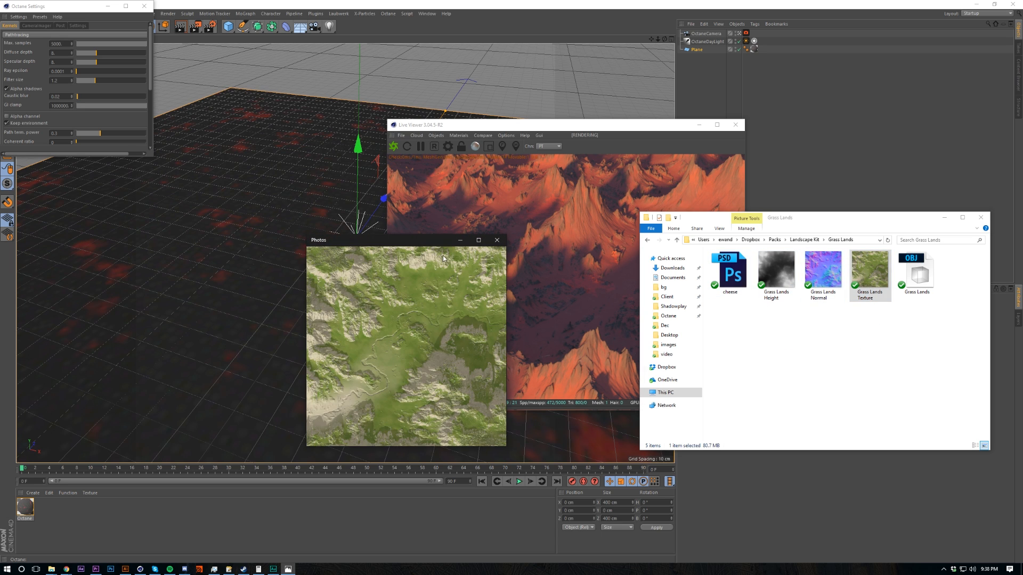
pyautogui.doubleClick(440, 240)
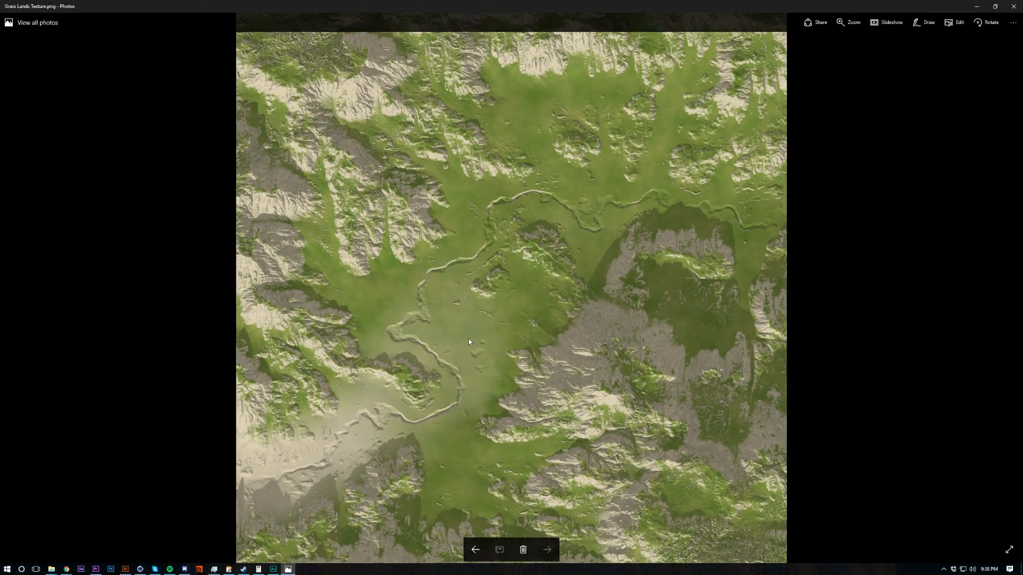
pyautogui.moveTo(551, 7); pyautogui.dragTo(867, 139)
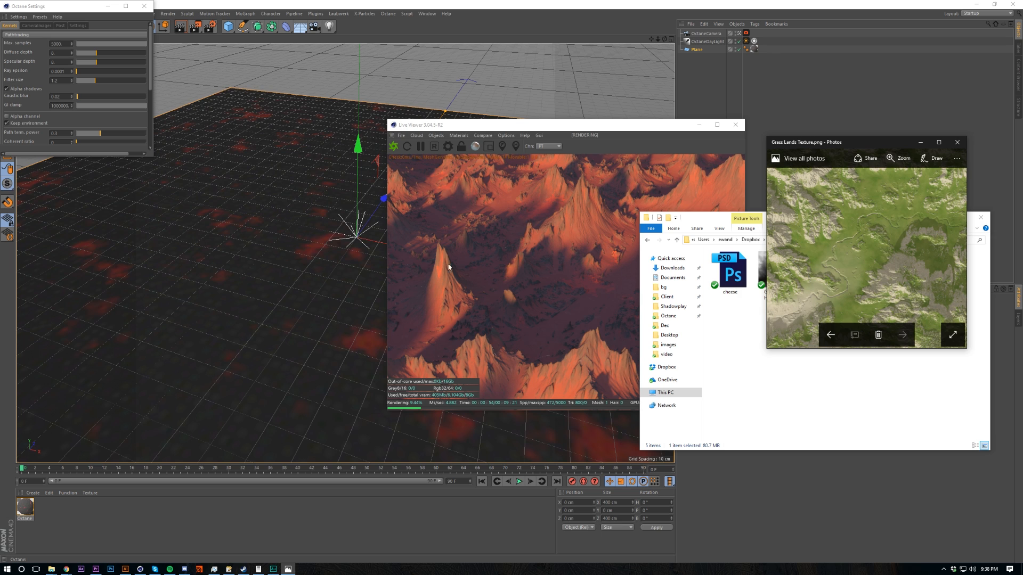
pyautogui.click(957, 142)
# Step: Return to Cinema 4D, clear the attribute selection and move the Live Viewer clear of the object and attribute lists
pyautogui.click(775, 341)
pyautogui.moveTo(782, 220); pyautogui.dragTo(760, 273)
pyautogui.click(770, 550)
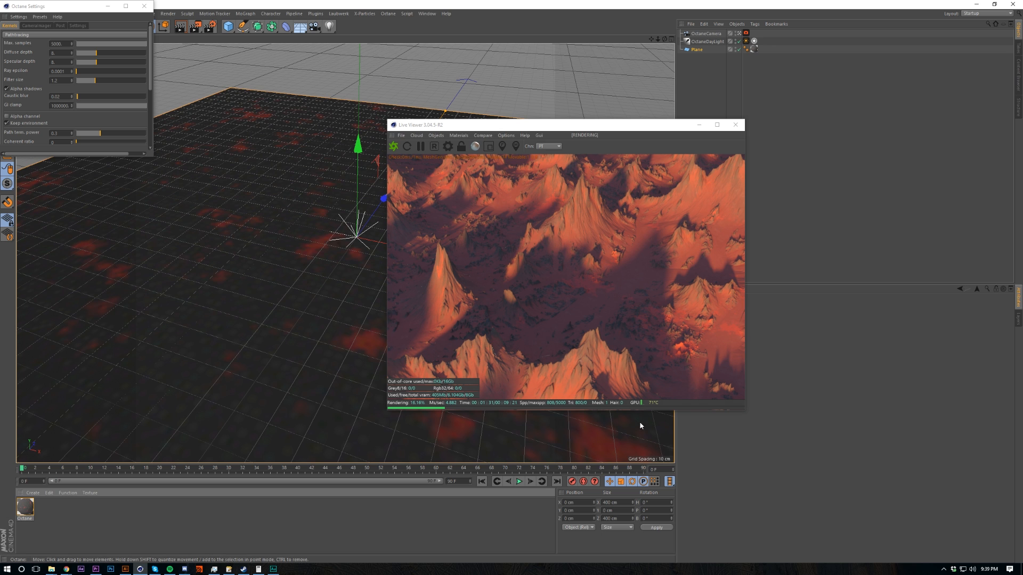
pyautogui.moveTo(610, 132); pyautogui.dragTo(540, 57)
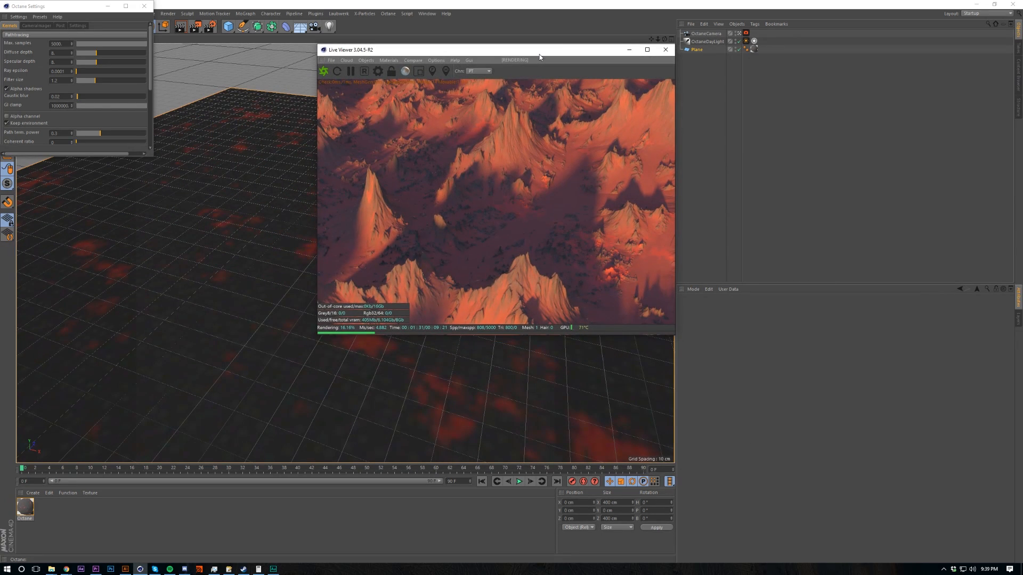